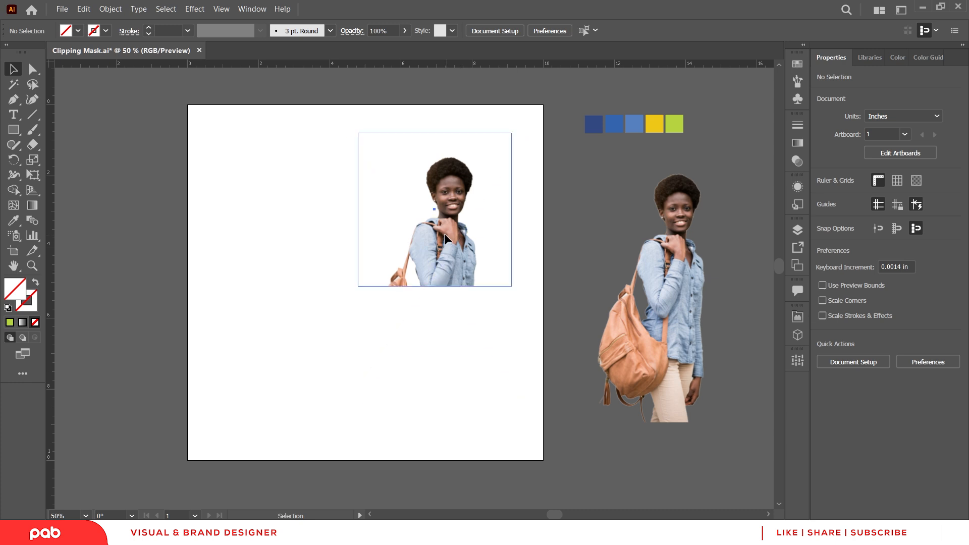
- Move the masked photo beyond the artboard's left edge and draw a square about 3.69 in wide in the artboard's upper-right area
left_click_drag(444, 233, 114, 240)
left_click(539, 194)
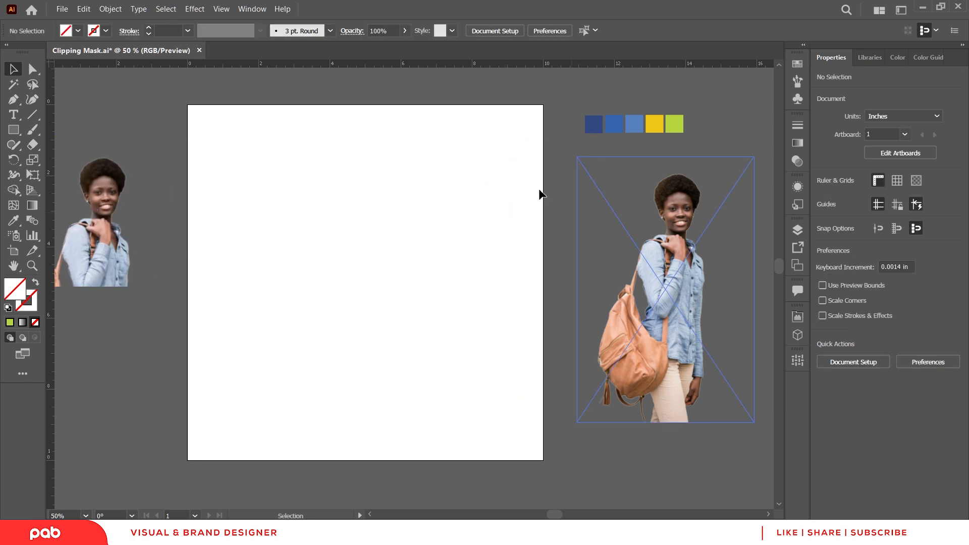
key("m")
mouse_move(398, 143)
left_mouse_down()
mouse_move(459, 242)
mouse_move(506, 273)
mouse_move(530, 274)
left_mouse_up()
key("v")
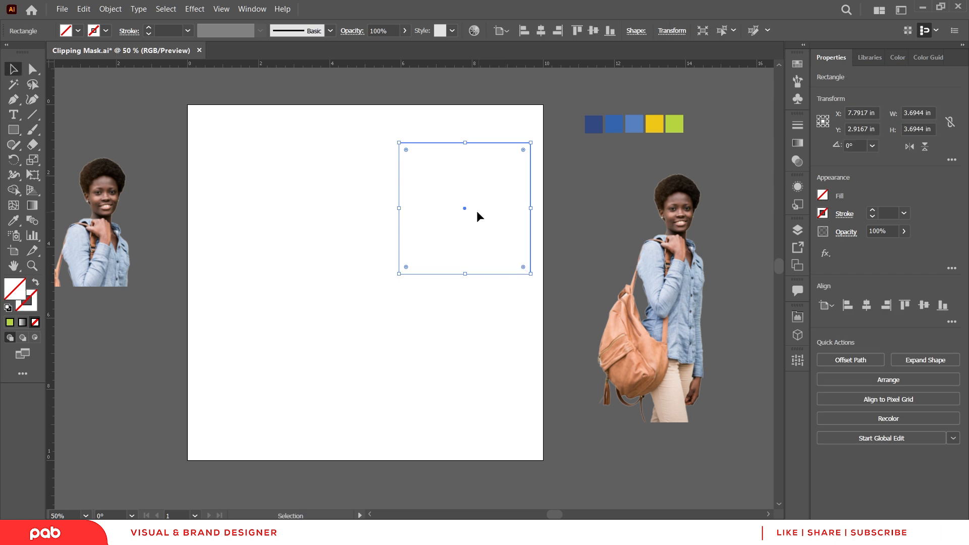
left_click_drag(464, 202, 436, 202)
- Fill the square with the yellow palette swatch and place a copy of it offset downward and to the right
key("i")
left_click(654, 124)
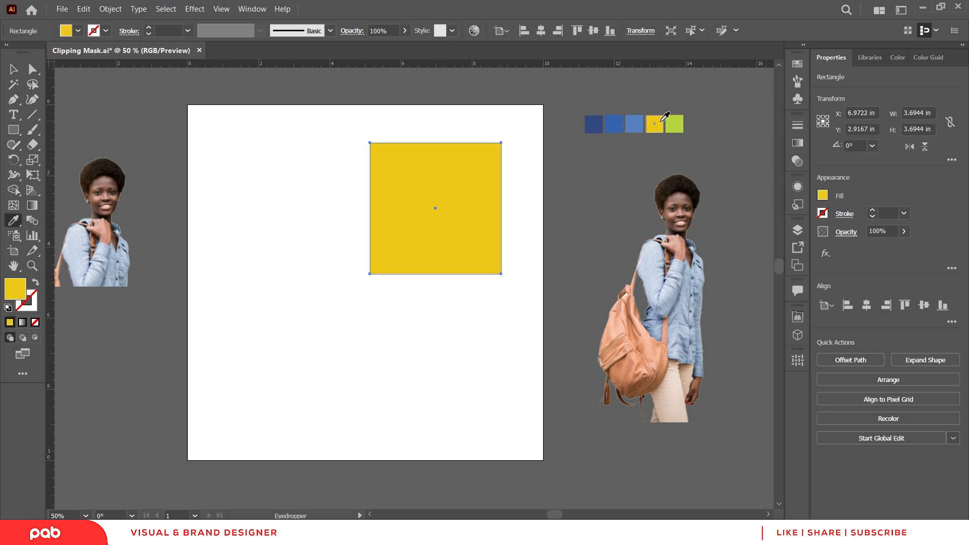
key("v")
left_click_drag(387, 250, 415, 321)
- Round all corners of both yellow squares to a radius of about 0.34 in
left_click(410, 159, "shift")
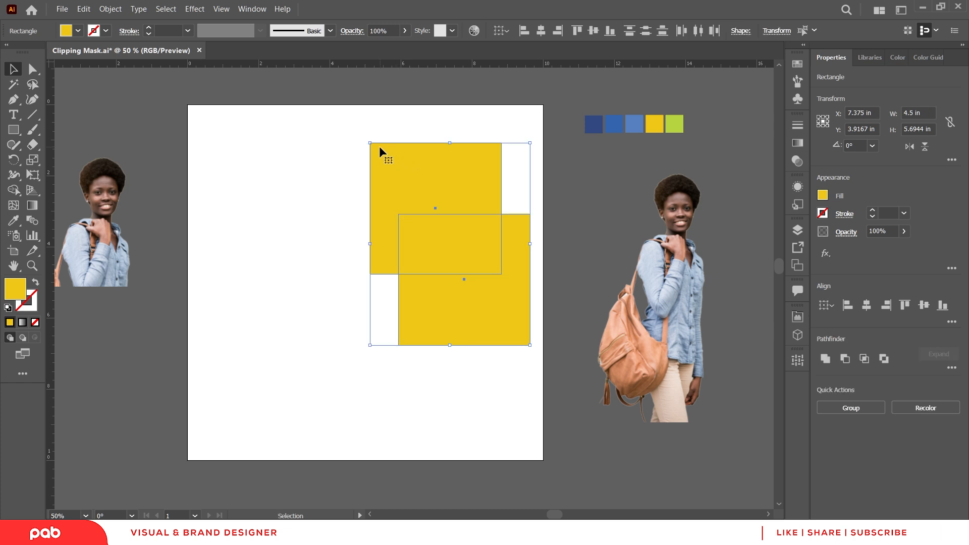
key("a")
left_click_drag(377, 151, 384, 153)
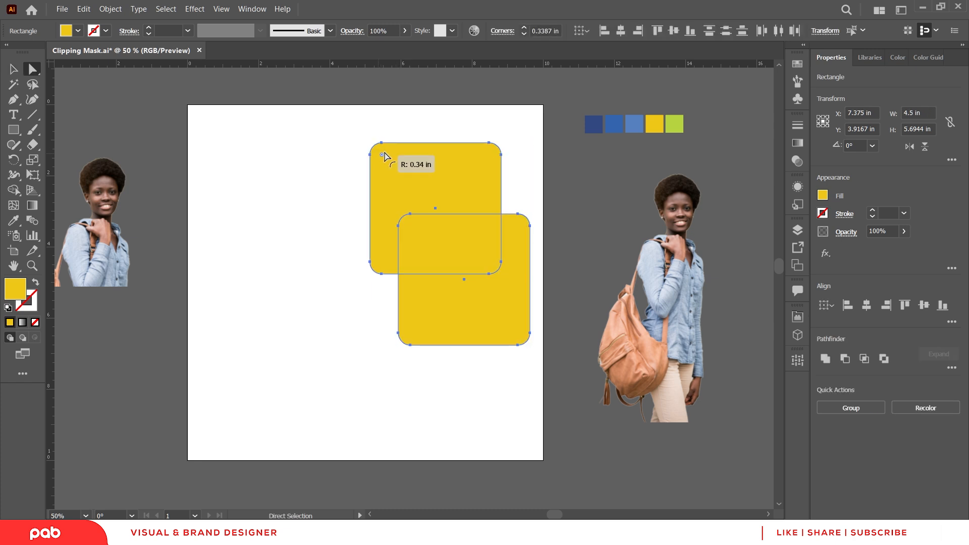
key("v")
left_click(350, 208)
- Place another copy of the square over the original's upper-left corner and shift the lower copy toward the original's lower-right corner
left_click_drag(494, 310, 408, 163)
left_click_drag(506, 257, 498, 290)
left_click_drag(397, 145, 385, 136)
left_click(502, 328)
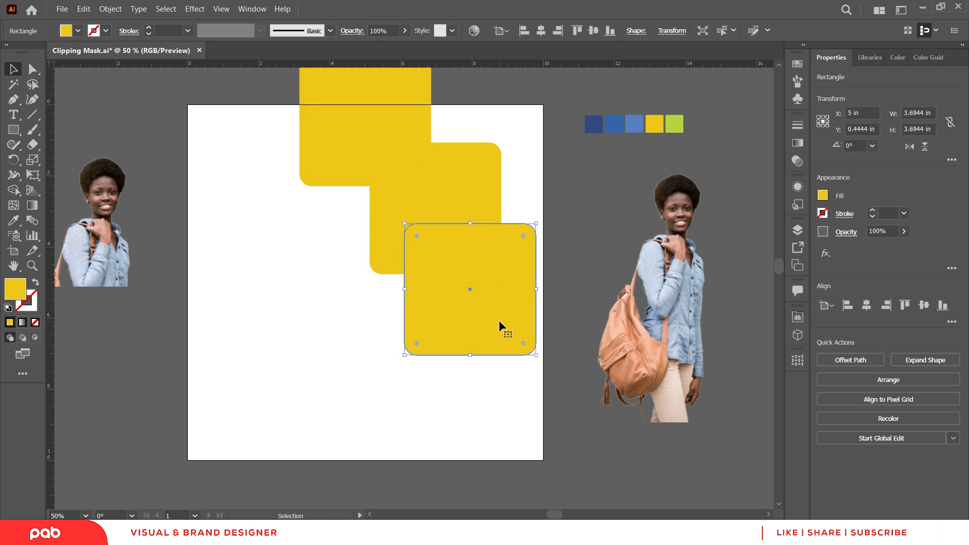
- Fill the upper-left and lower-right squares with white sampled from the artboard, leaving the middle square yellow
left_click(387, 145, "shift")
key("i")
left_click(298, 231)
key("v")
left_click(305, 244)
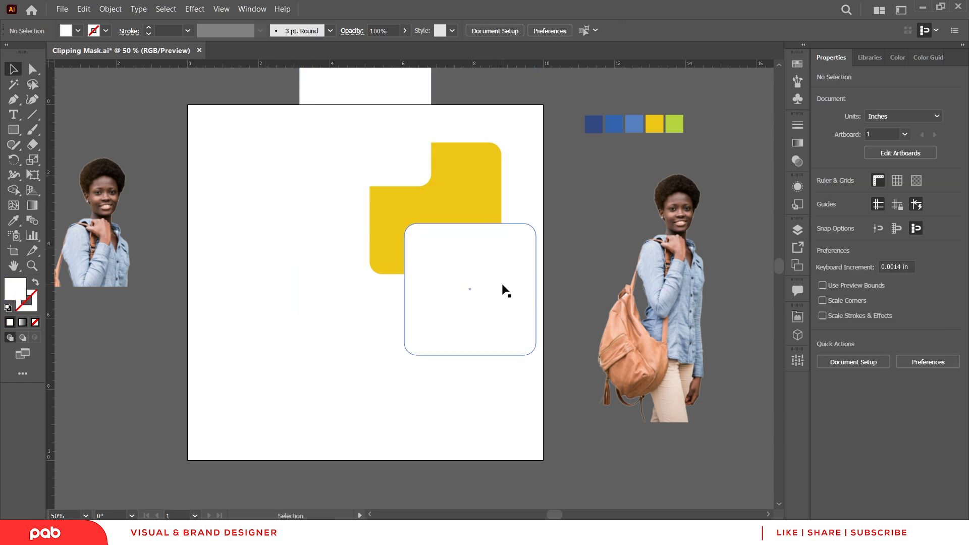
- Move the two white squares farther apart over the yellow square and reset the yellow square's corner radius to 0 in
mouse_move(493, 278)
left_mouse_down()
mouse_move(503, 294)
mouse_move(502, 285)
left_mouse_up()
left_click_drag(381, 163, 374, 158)
left_click(493, 150)
left_click(546, 129)
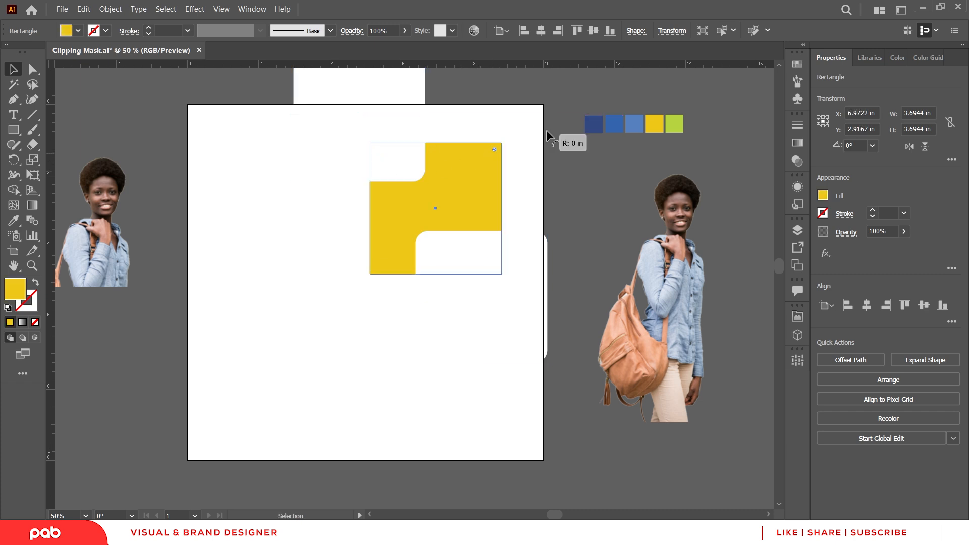
- Shift the lower white square right to line up with the upper one's edge and reset both white squares' corner radius to 0 in
left_click_drag(443, 275, 452, 280)
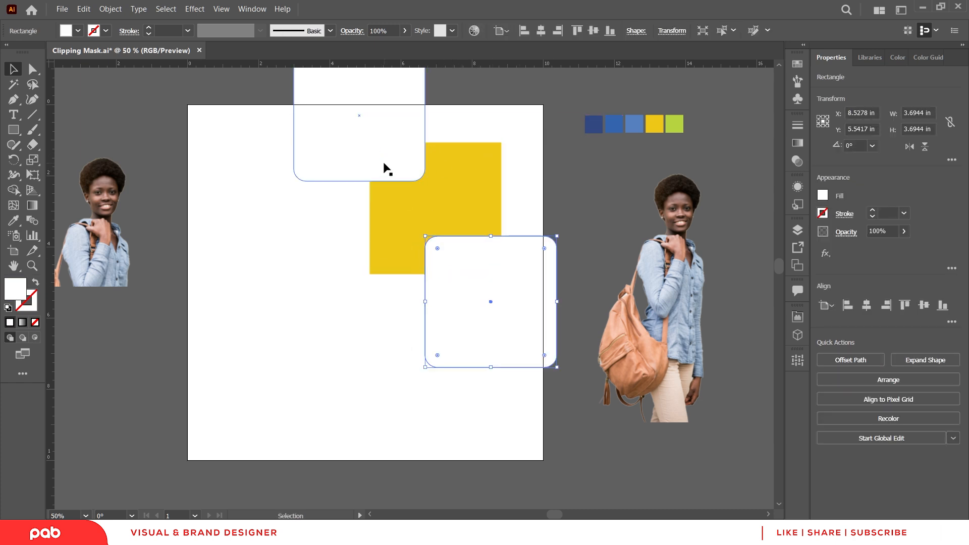
left_click(404, 168)
left_click(465, 286)
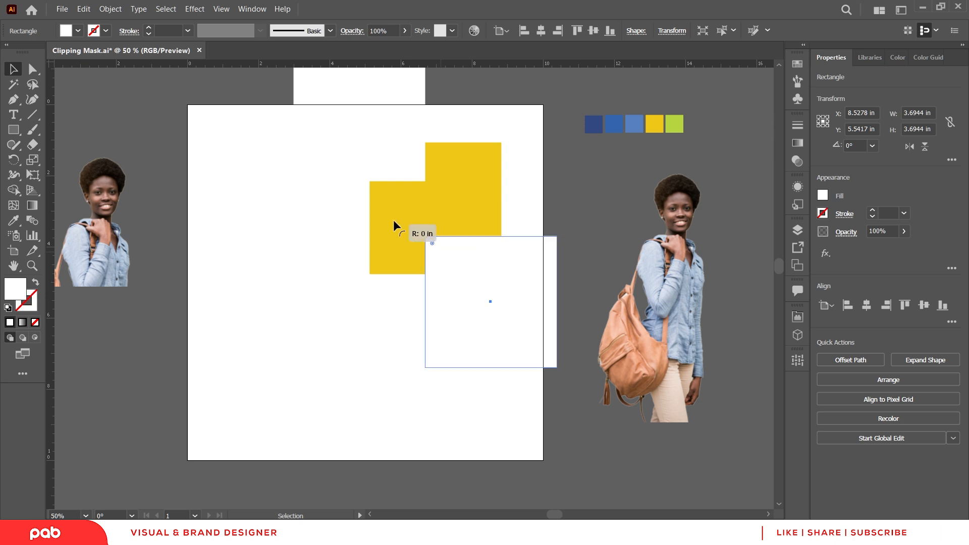
- Cut the two white squares out of the yellow square with Shape Builder, leaving a stepped yellow shape
left_click(389, 145, "shift")
left_click(446, 195, "shift")
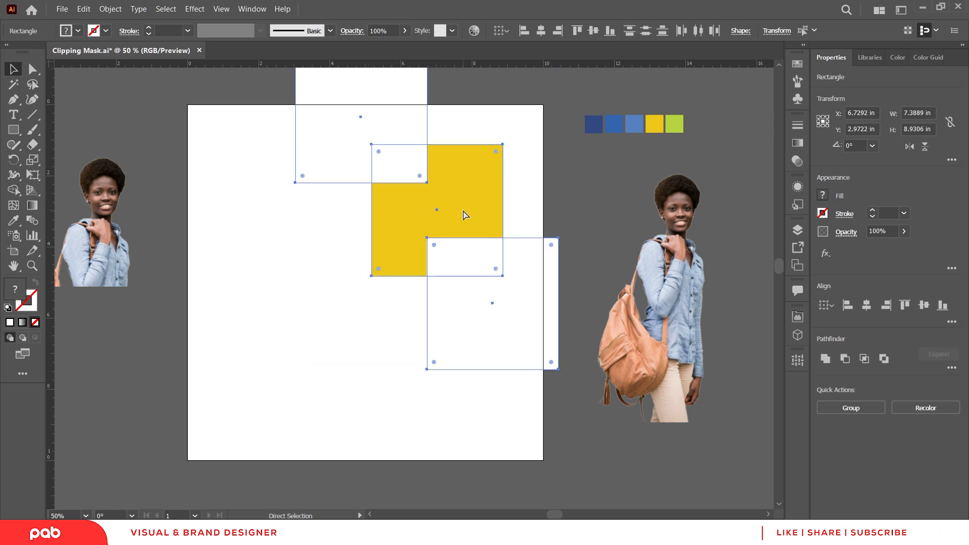
left_click(383, 335)
left_click(454, 302)
left_click(414, 199, "shift")
left_click(403, 153, "shift")
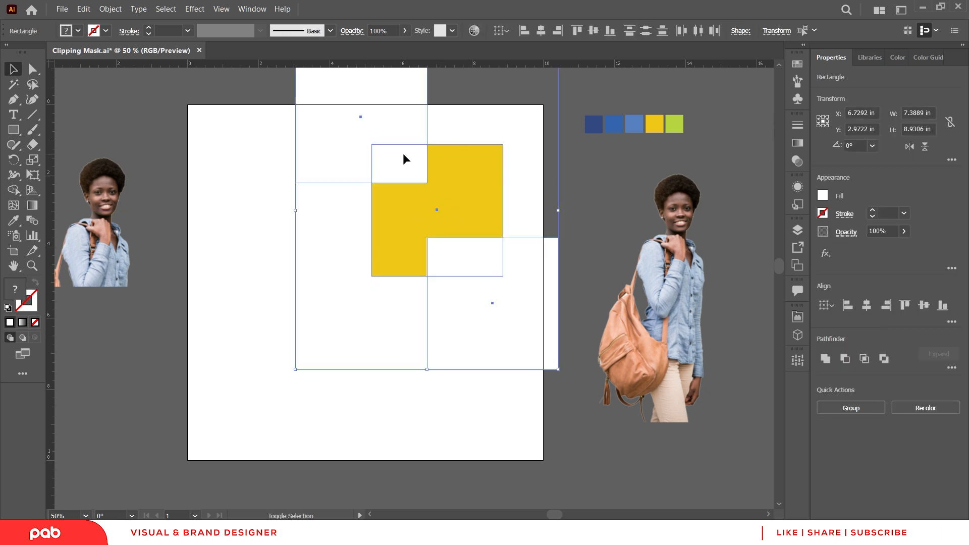
key("shift+m")
left_click(343, 139, "alt")
left_click(470, 266, "alt")
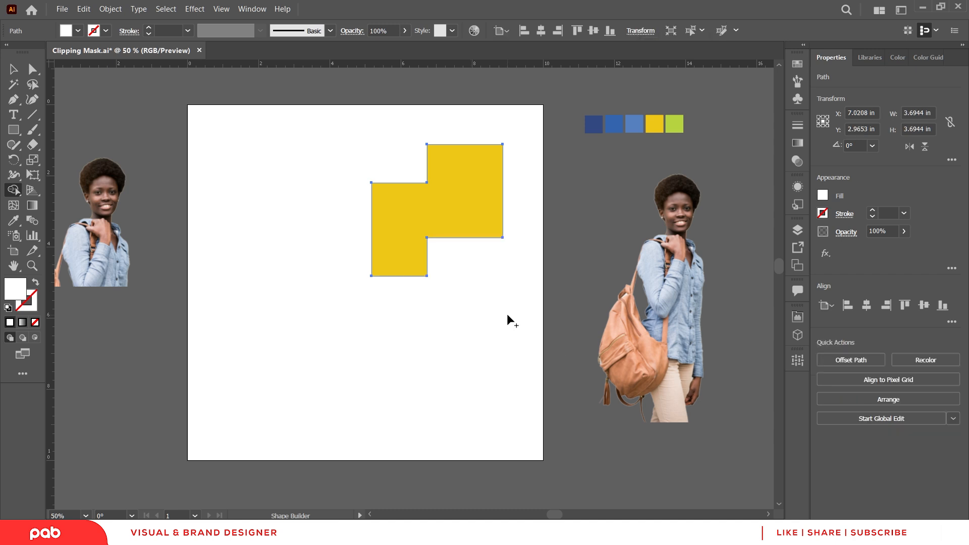
- Round all corners of the stepped yellow shape to a radius of about 0.13 in
key("v")
key("a")
left_click_drag(423, 178, 424, 184)
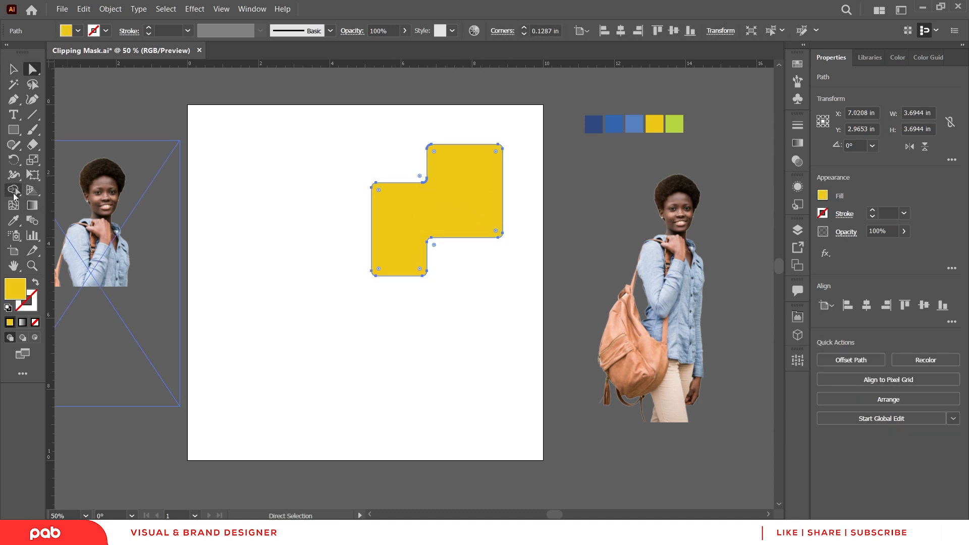
left_click(11, 67)
left_click(264, 146)
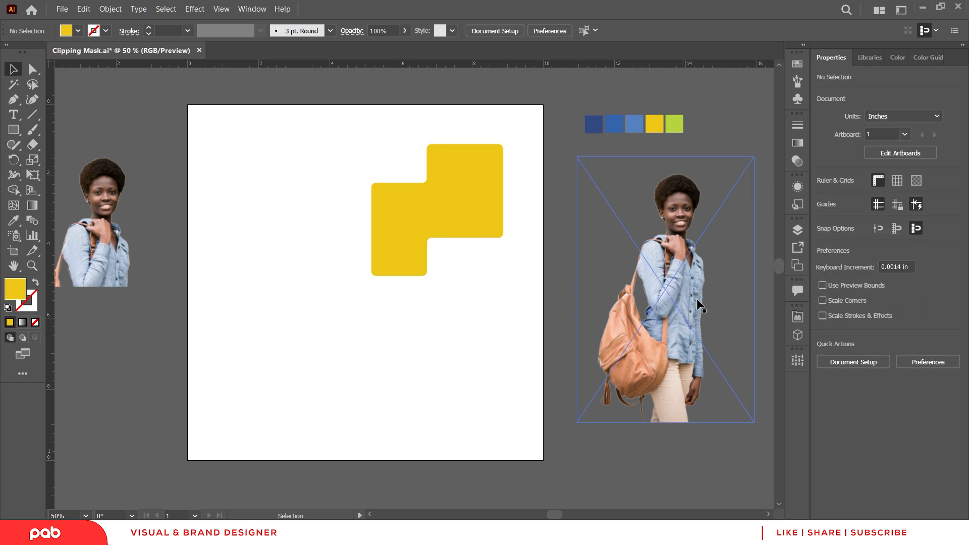
- Place the full-length photo behind the stepped yellow shape and enlarge the shape to about 4.76 × 5.32 in
left_click_drag(701, 301, 458, 251)
left_click(486, 222)
left_click_drag(502, 275, 522, 294)
left_click_drag(438, 298, 450, 317)
key("ctrl+shift+a")
left_click_drag(484, 198, 484, 220)
left_click_drag(448, 342, 455, 378)
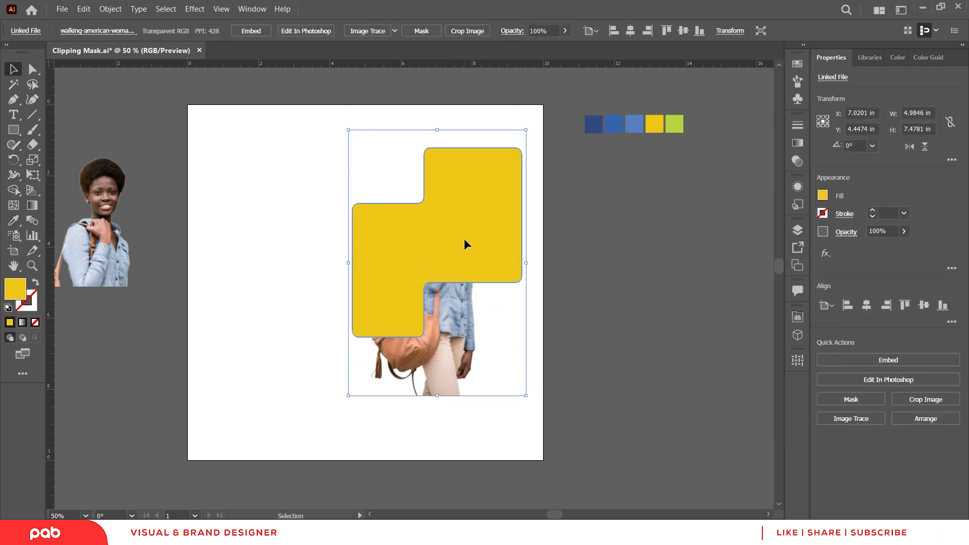
- Place a spare copy of the stepped yellow shape across the artboard's left edge
left_click_drag(464, 242, 250, 236)
left_click(487, 341)
left_click(478, 237)
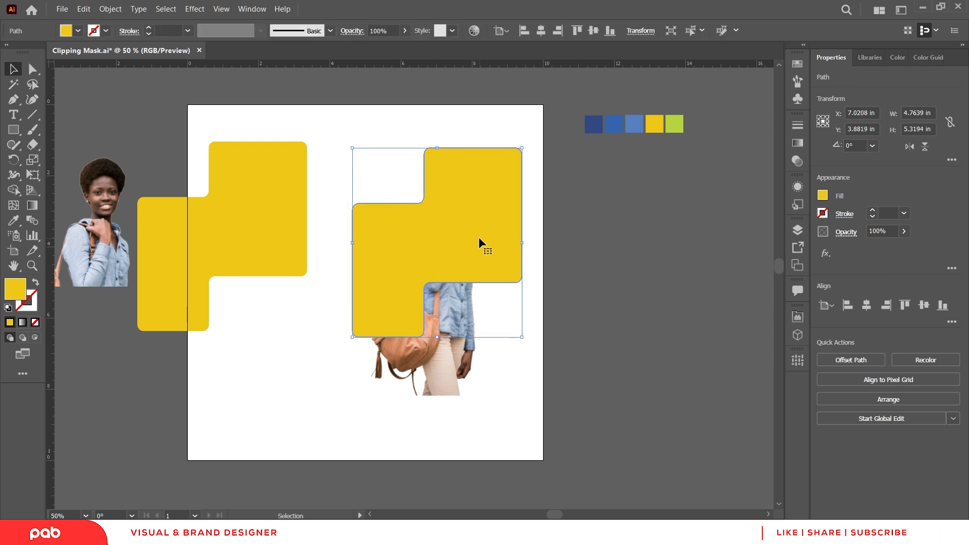
- Move the photo up behind the original stepped shape and make a clipping mask from the two
left_click_drag(461, 389, 455, 356)
left_click(487, 222, "shift")
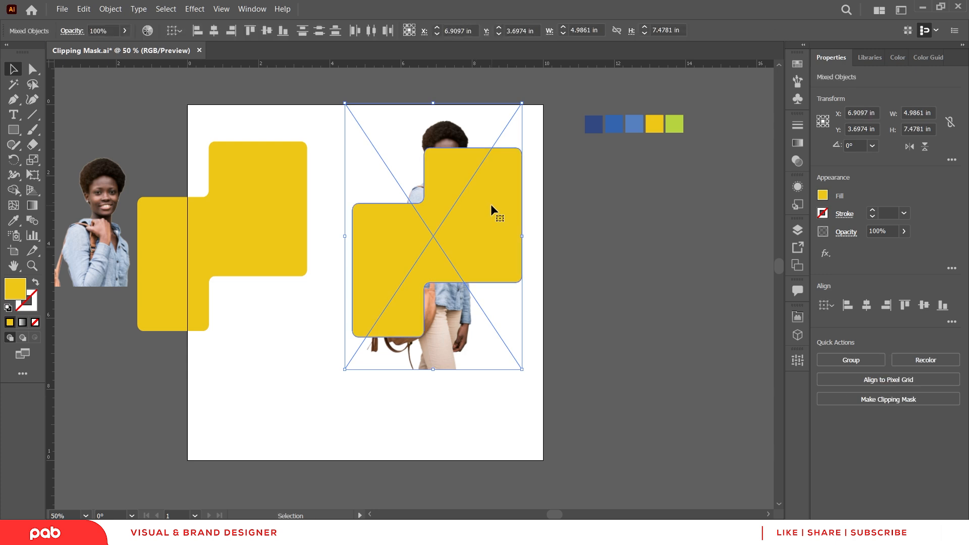
right_click(491, 209)
left_click(541, 299)
left_click(626, 309)
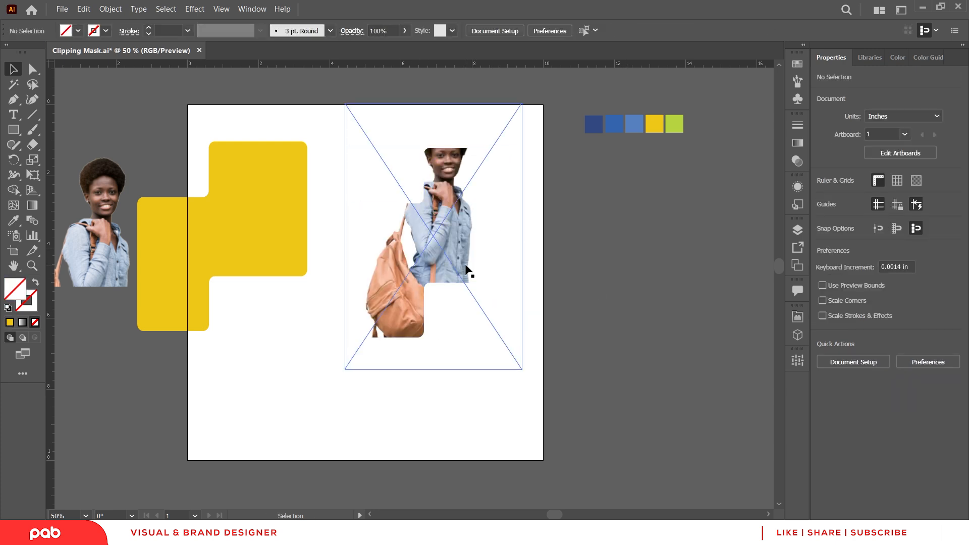
- Duplicate the spare yellow shape and align the duplicate exactly over the masked photo
left_click(467, 271)
left_click_drag(290, 204, 439, 225)
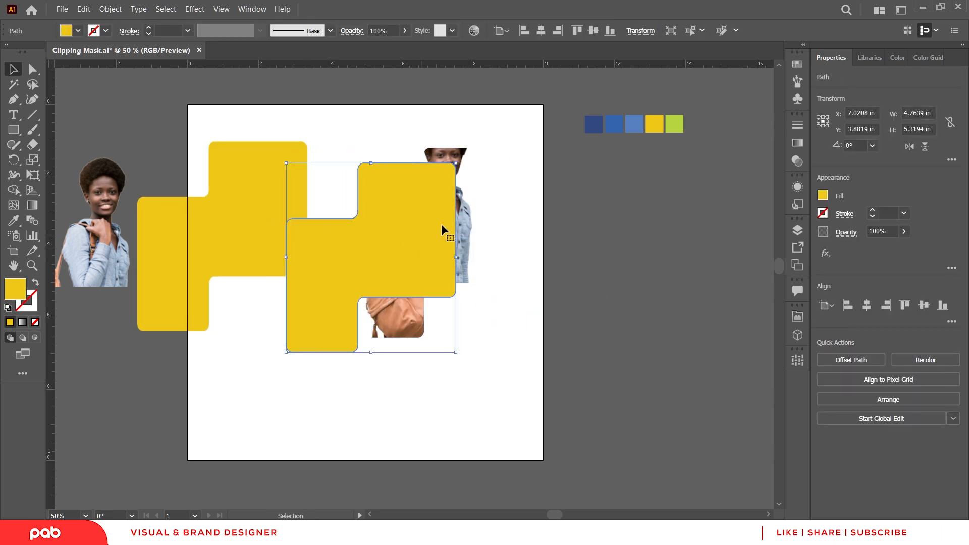
left_click(486, 210, "shift")
left_click(903, 303)
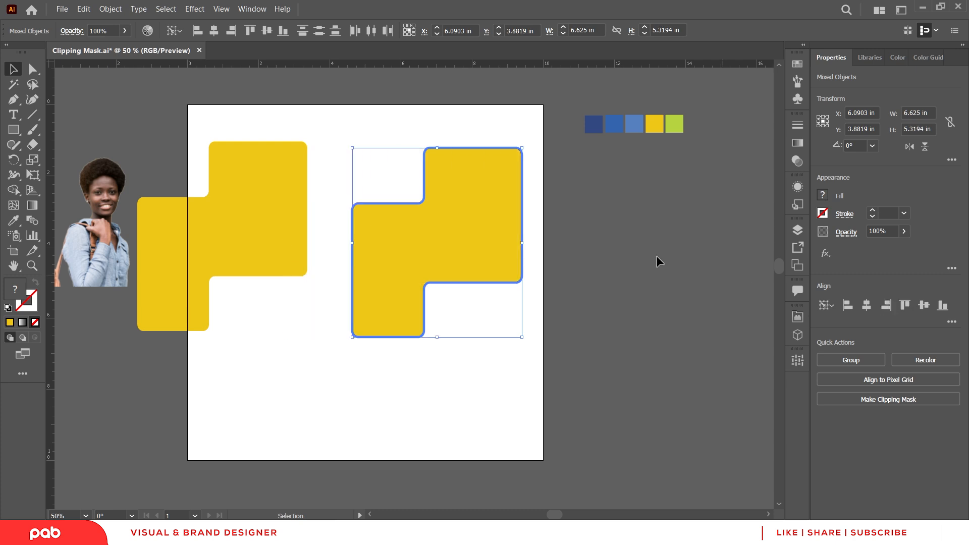
left_click(656, 255)
- Send the aligned yellow shape to the back, behind the masked photo
right_click(449, 246)
mouse_move(542, 446)
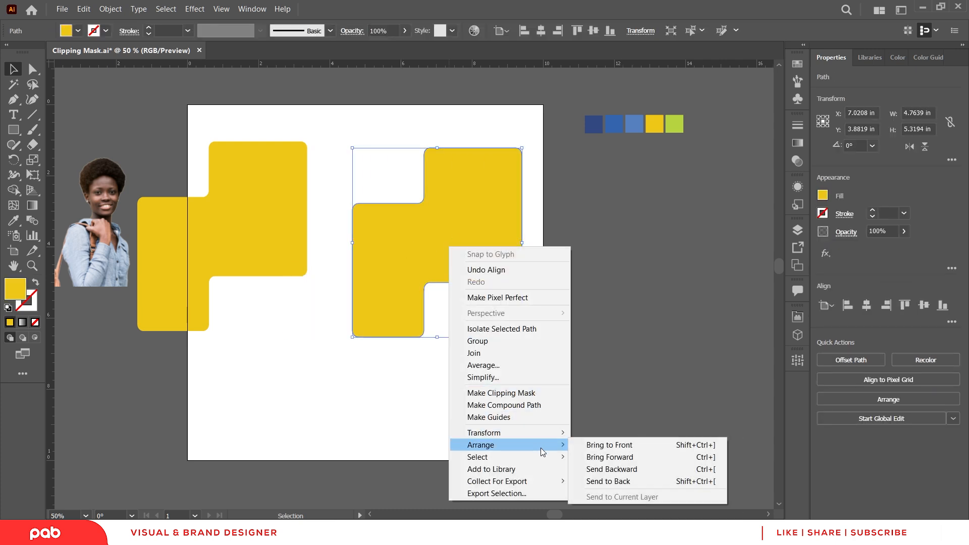
left_click(613, 482)
- Copy the photo from inside the clipping group and paste it in front of the masked group outside isolation mode
double_click(432, 232)
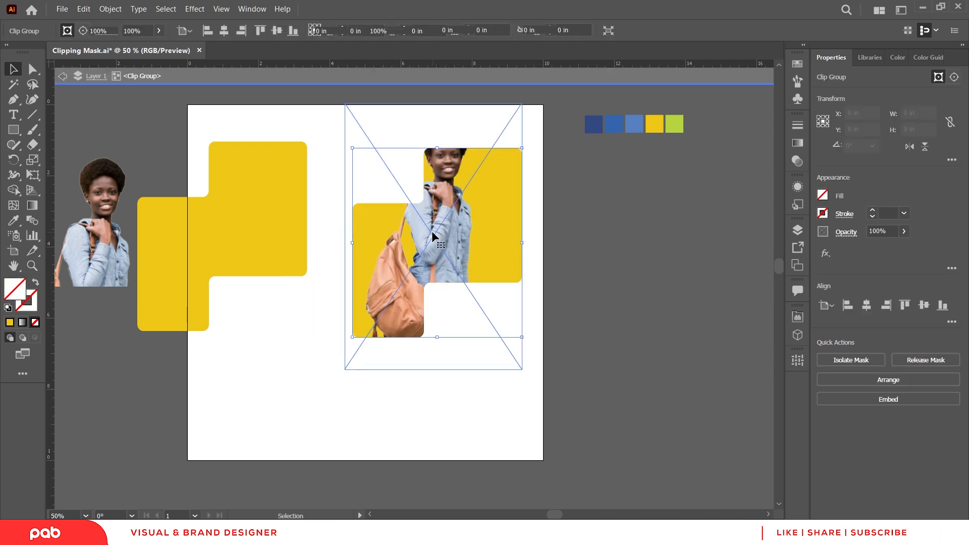
left_click(84, 9)
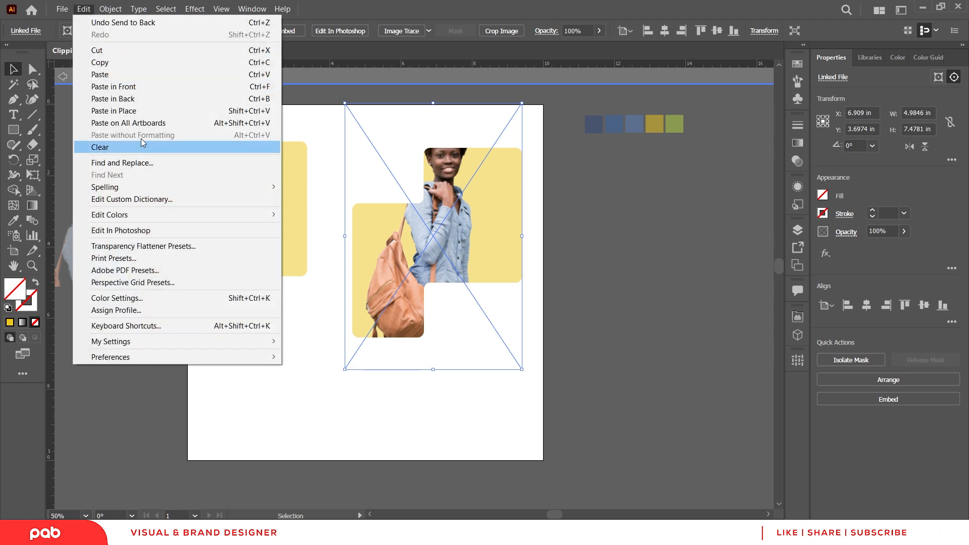
left_click(130, 63)
double_click(634, 225)
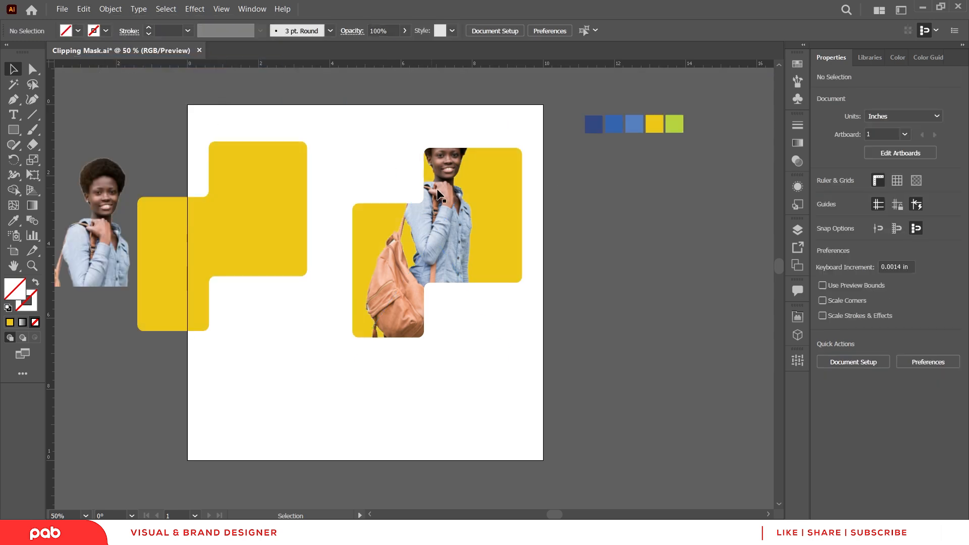
left_click(444, 162)
left_click(84, 9)
left_click(104, 86)
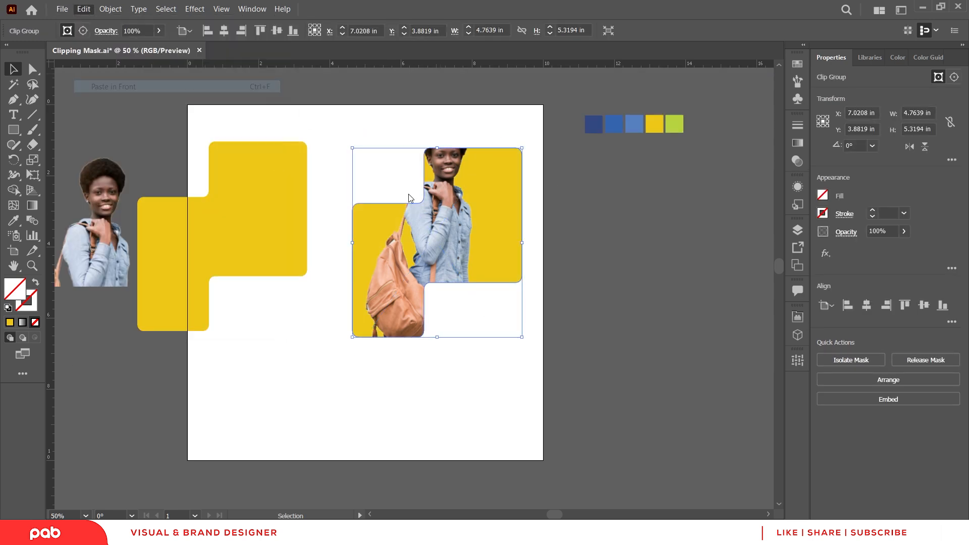
- Draw a closed four-sided Pen path around the woman's head and upper body, ending just above the bag
scroll(481, 169, "up", 1)
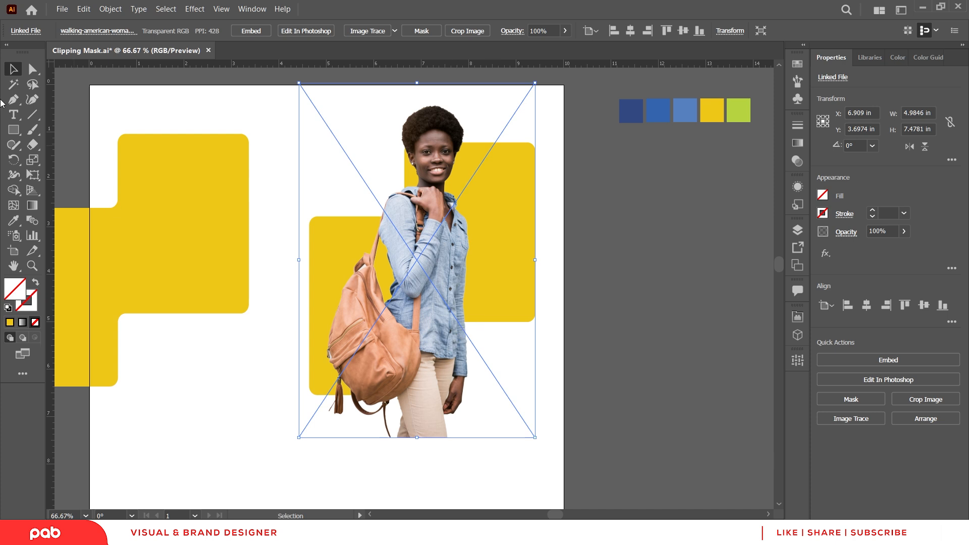
left_click(337, 262)
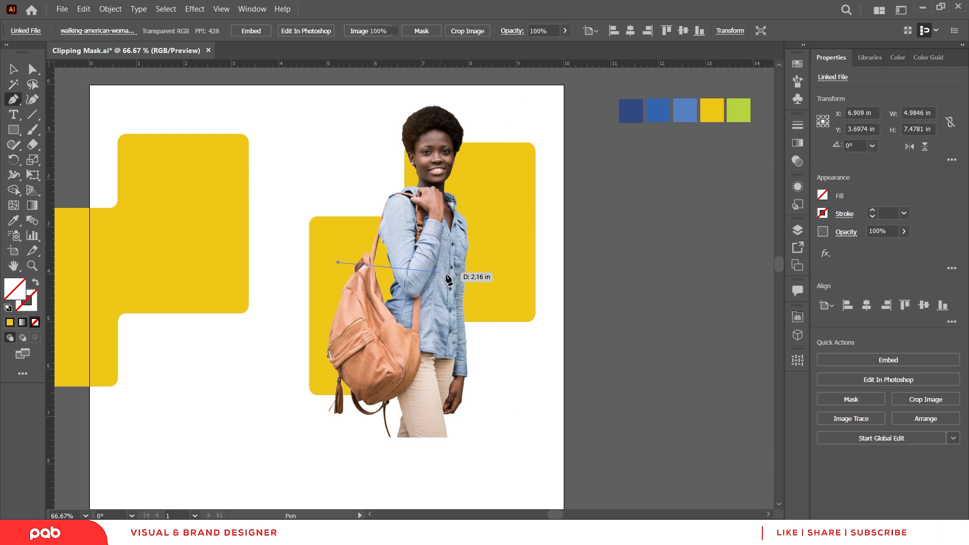
left_click(486, 262)
left_click(486, 95)
left_click(348, 95)
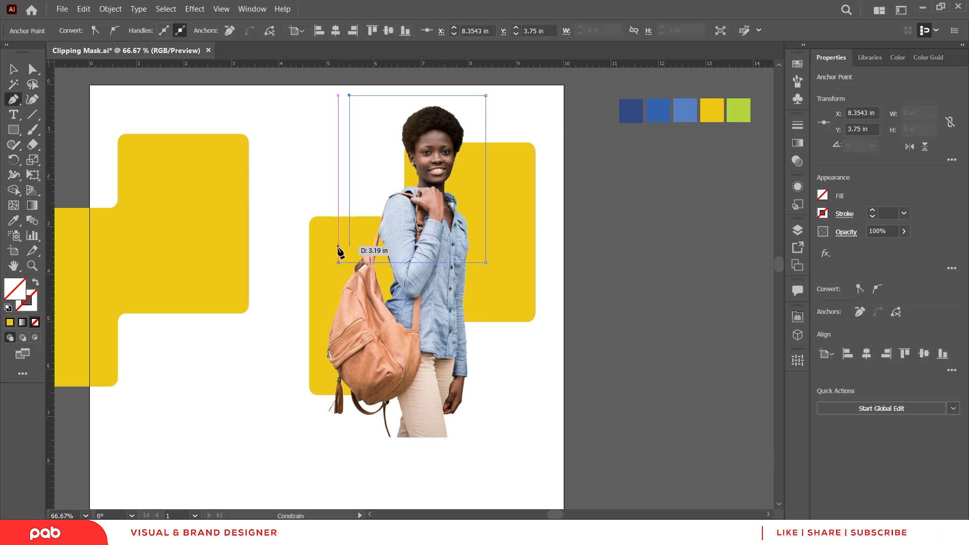
left_click(337, 262)
- Make a clipping mask from the four-sided path and the pasted photo so the head extends above the yellow shape
key("v")
left_click(399, 295, "shift")
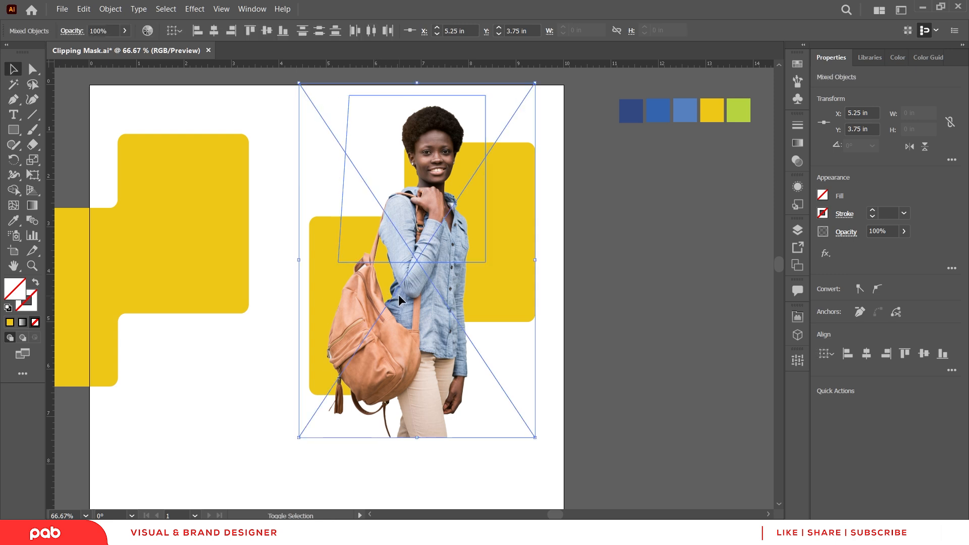
right_click(398, 294)
left_click(462, 391)
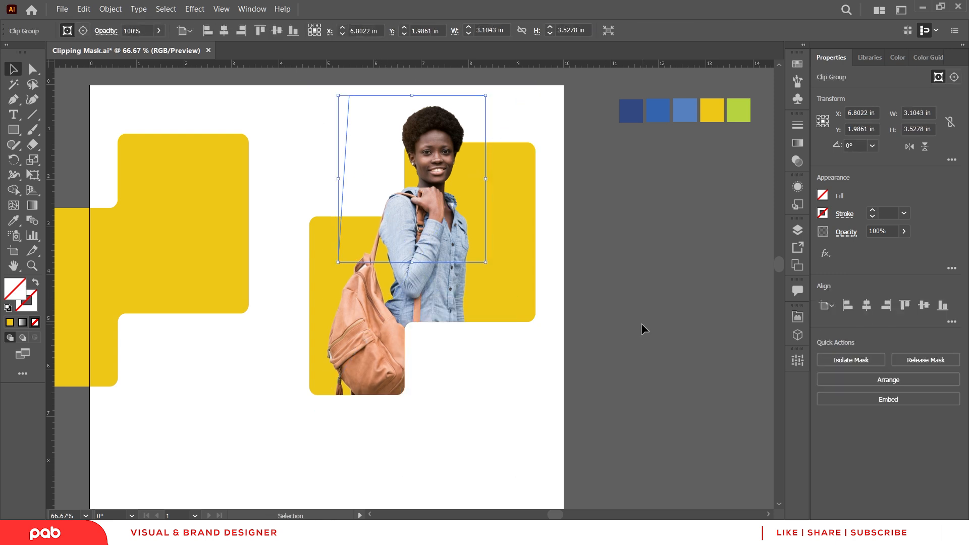
left_click(547, 368)
- Place a small spare yellow shape in the artboard's upper-left corner and a large copy, about 4.94 × 5.51 in, across its lower-right corner
scroll(547, 367, "down", 1)
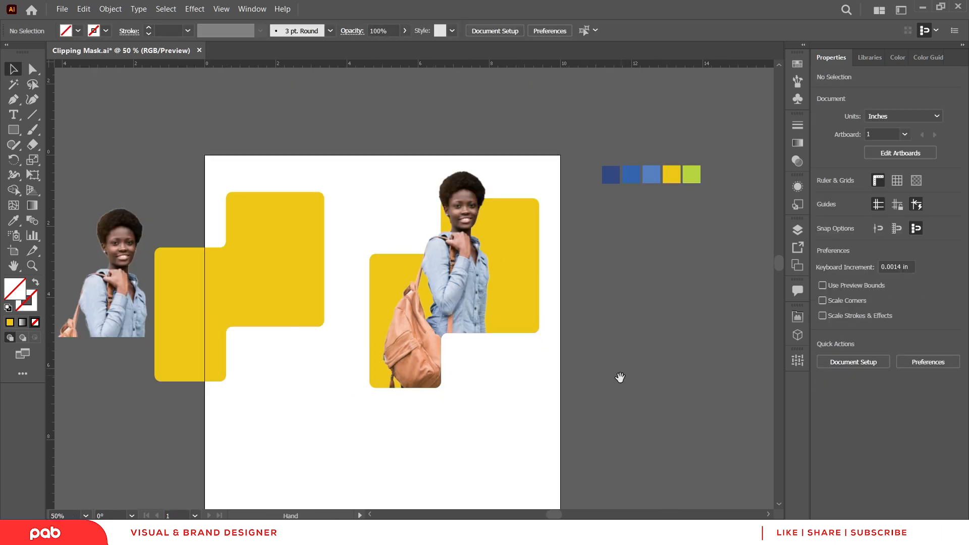
left_click_drag(619, 376, 625, 329)
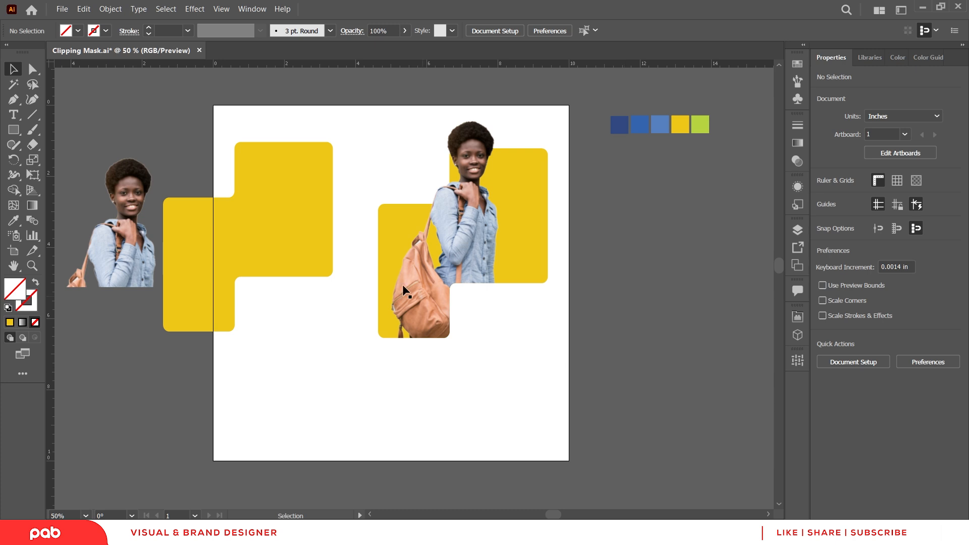
left_click_drag(263, 201, 281, 205)
left_click_drag(351, 336, 656, 510)
left_click_drag(598, 432, 552, 345)
scroll(641, 288, "up", 2)
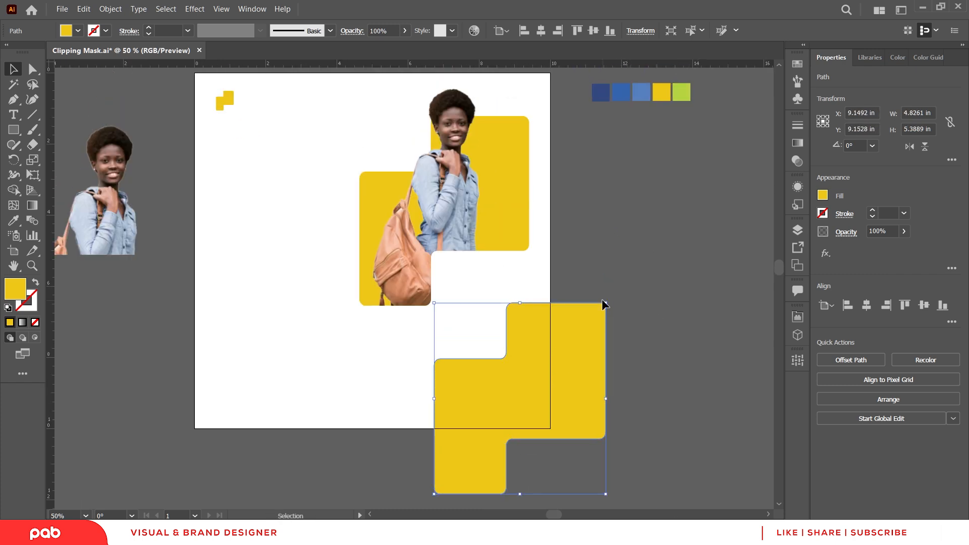
left_click_drag(605, 305, 616, 299)
scroll(568, 372, "up", 2)
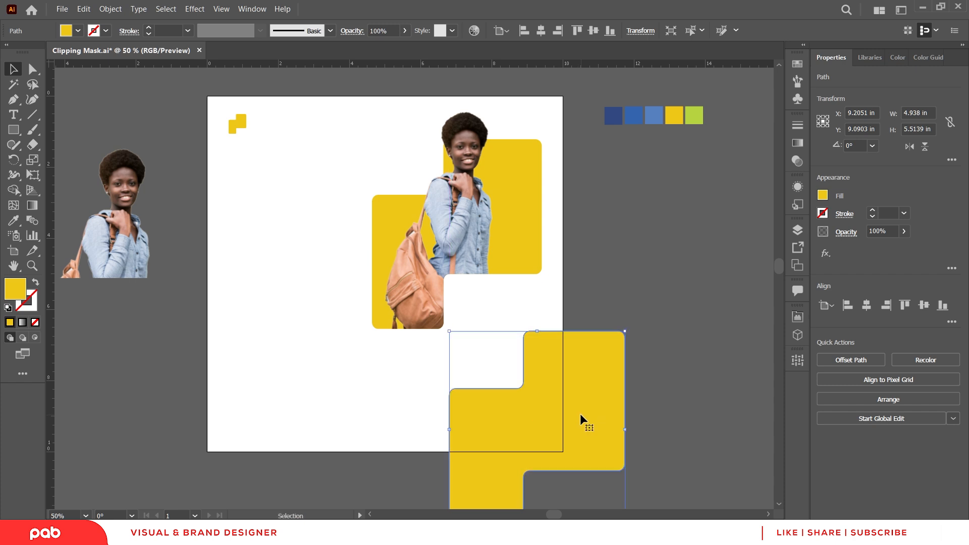
- Clip the large yellow shape to the artboard by making a clipping mask with an artboard-sized 10 × 10 in rectangle
key("ctrl+shift+a")
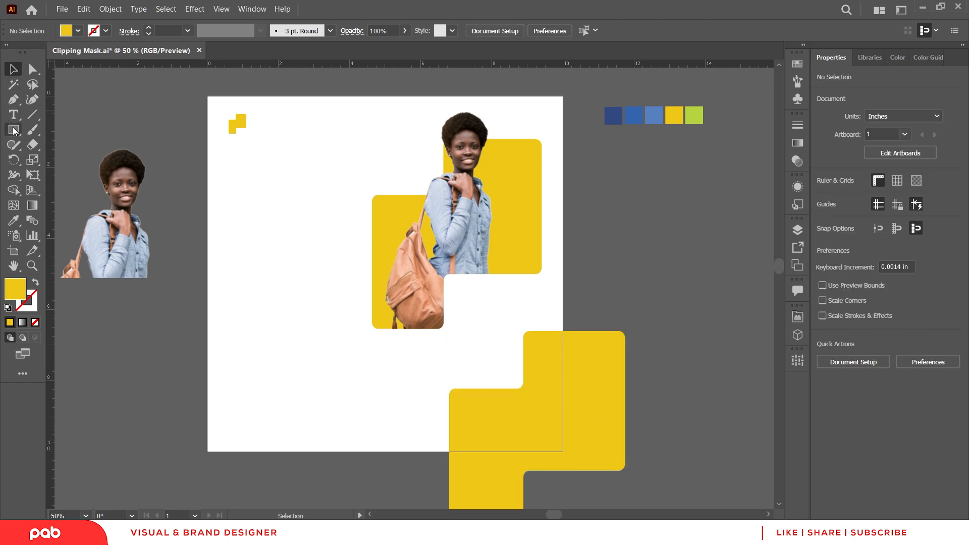
left_click(13, 130)
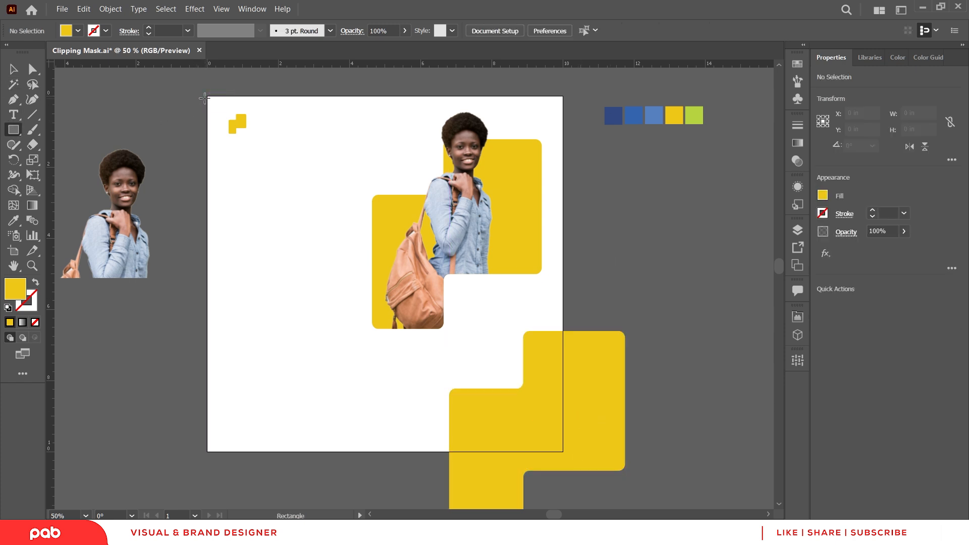
mouse_move(205, 95)
left_mouse_down()
mouse_move(467, 426)
mouse_move(563, 452)
left_mouse_up()
key("v")
left_click(584, 415, "shift")
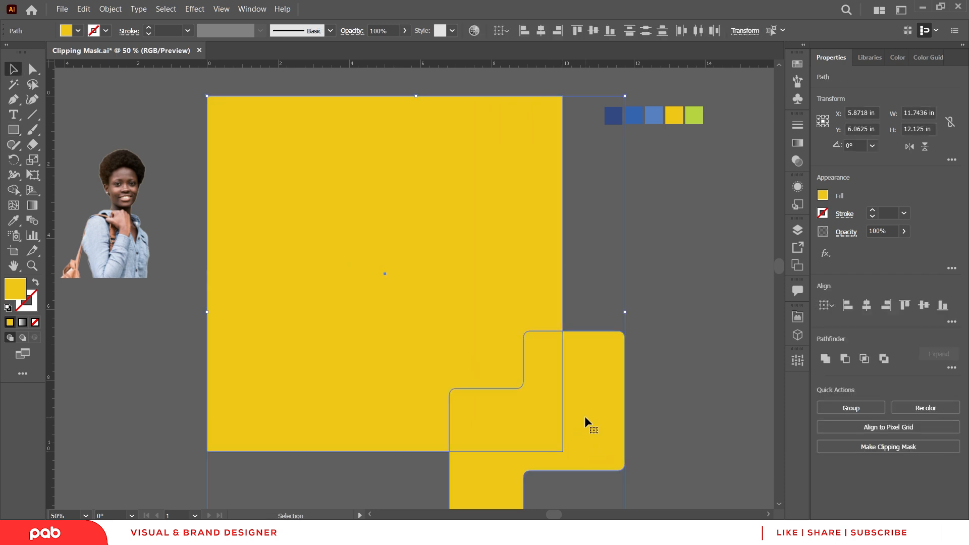
right_click(585, 416)
left_click(650, 309)
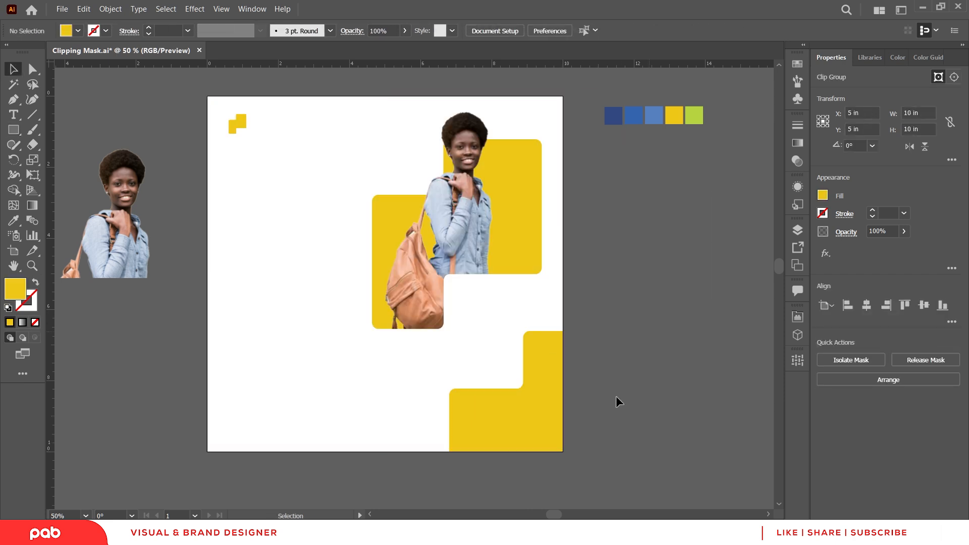
left_click(618, 397)
left_click(529, 415)
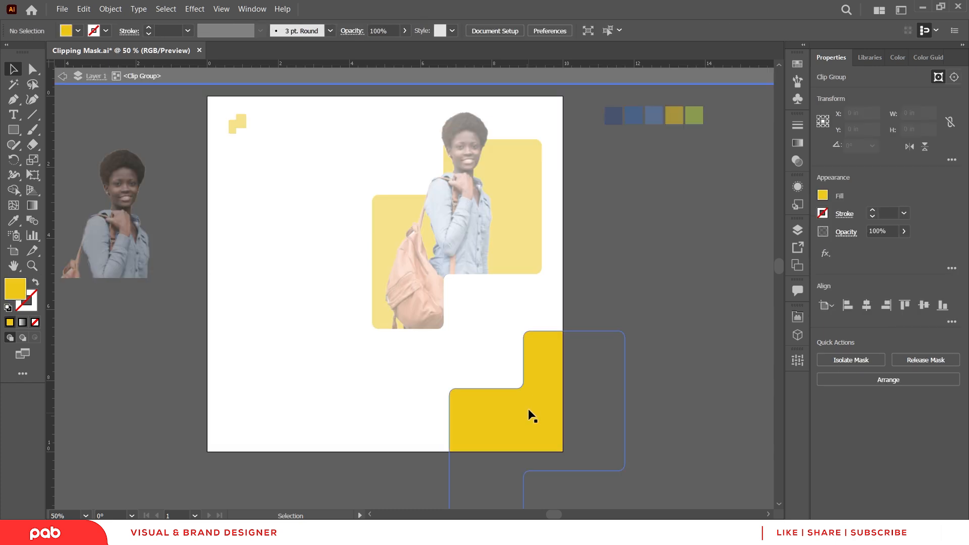
left_click(707, 422)
- Add the text "BACK TO SCHOOL" on two lines just right of the small yellow shape
left_click_drag(609, 292, 615, 293)
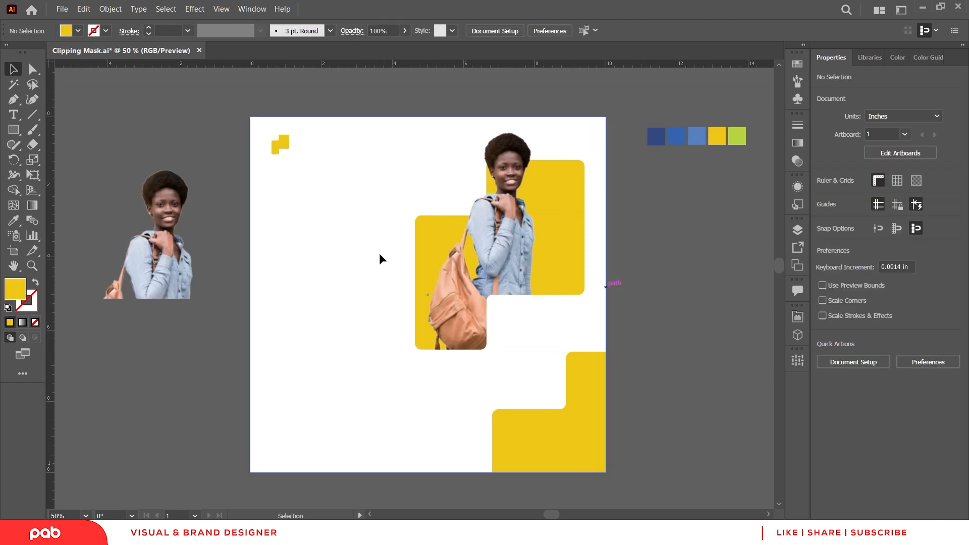
left_click(274, 156, "ctrl")
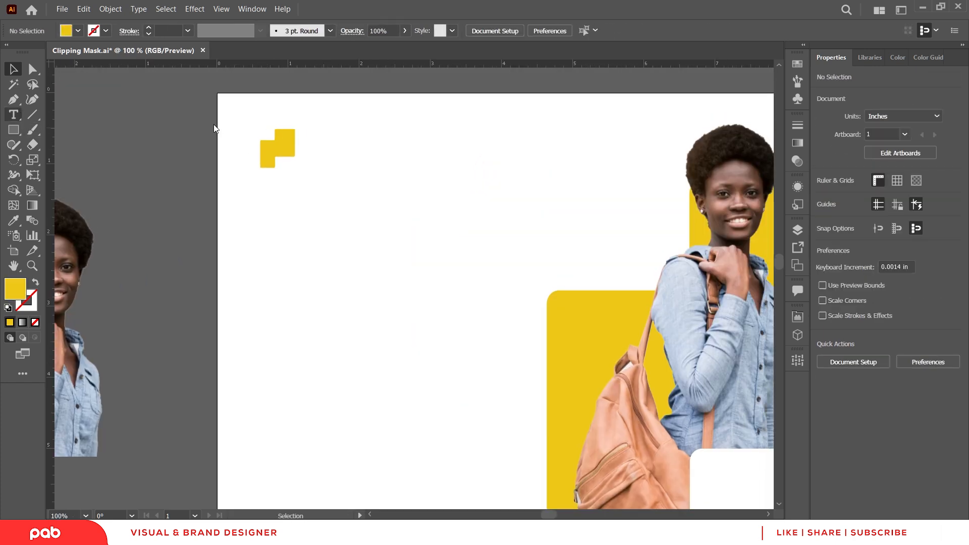
left_click(302, 143, "ctrl")
left_click(323, 156)
type("BACK TO")
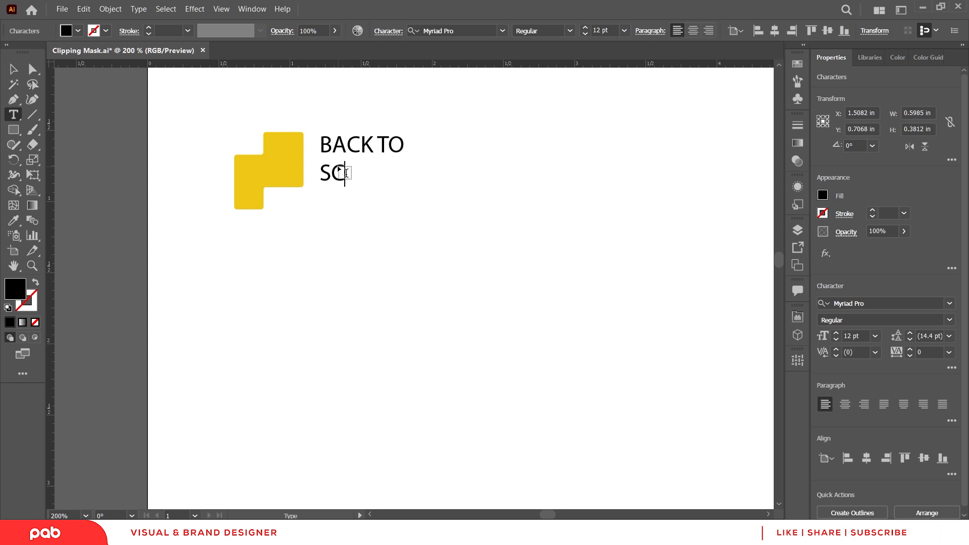
left_click(14, 69)
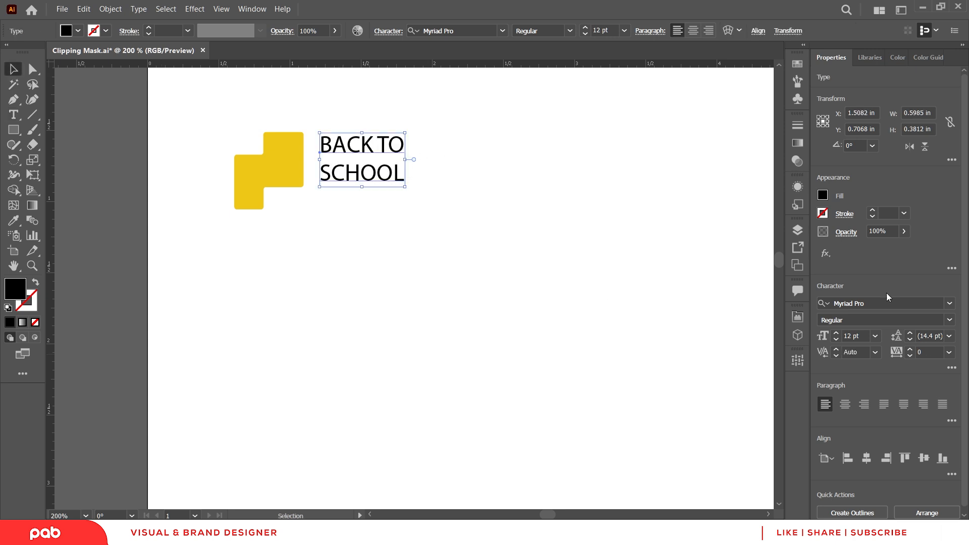
- Set the BACK TO SCHOOL text in Clash Display Bold and enlarge it to about 17.8 pt
left_click(889, 302)
type("CLAS")
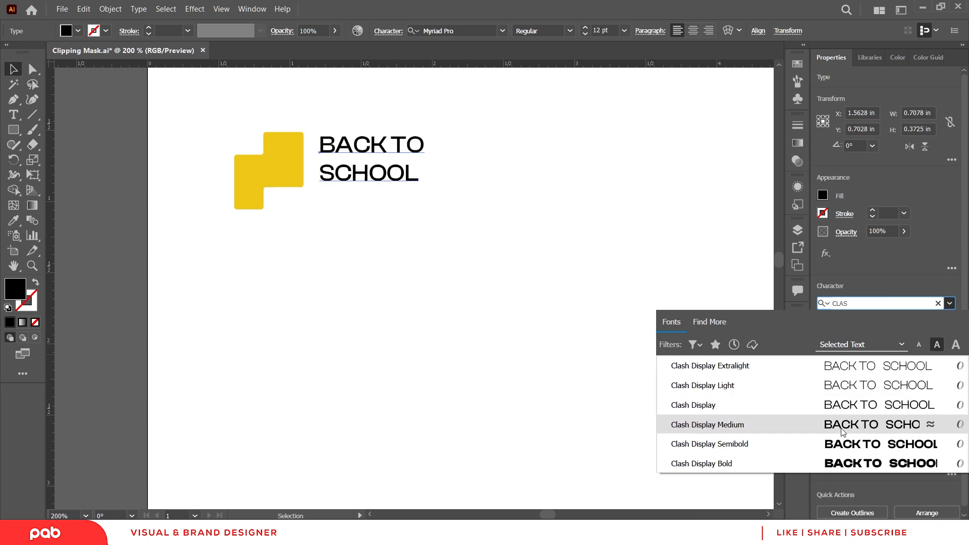
left_click(843, 465)
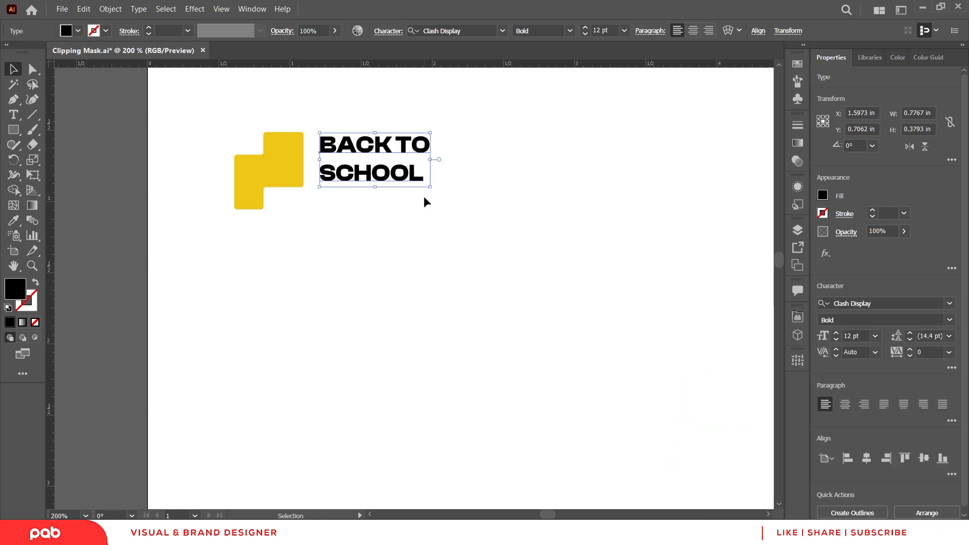
left_click_drag(423, 196, 486, 228)
left_click(486, 228)
- Change the words "BACK TO" to the Light weight at 14 pt
key("t")
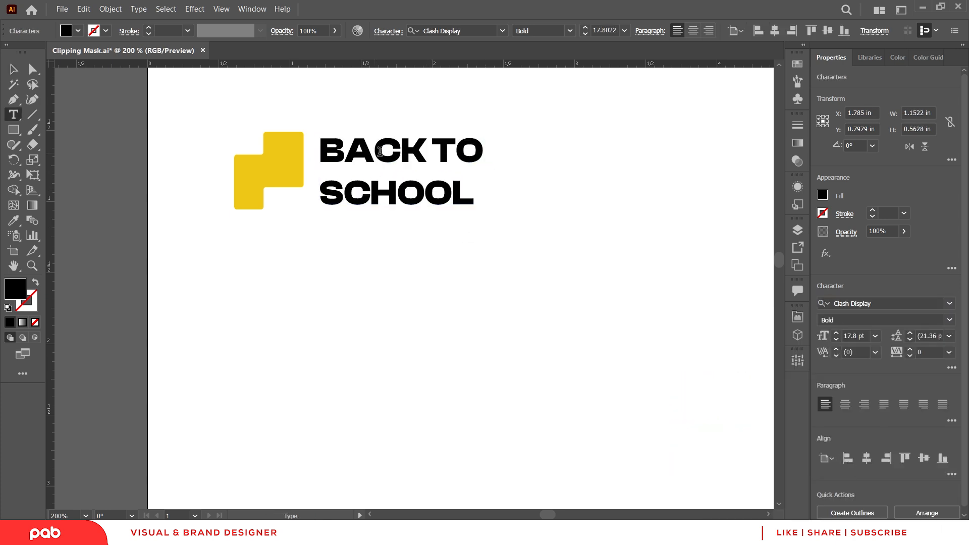
left_click_drag(479, 143, 297, 151)
left_click(950, 320)
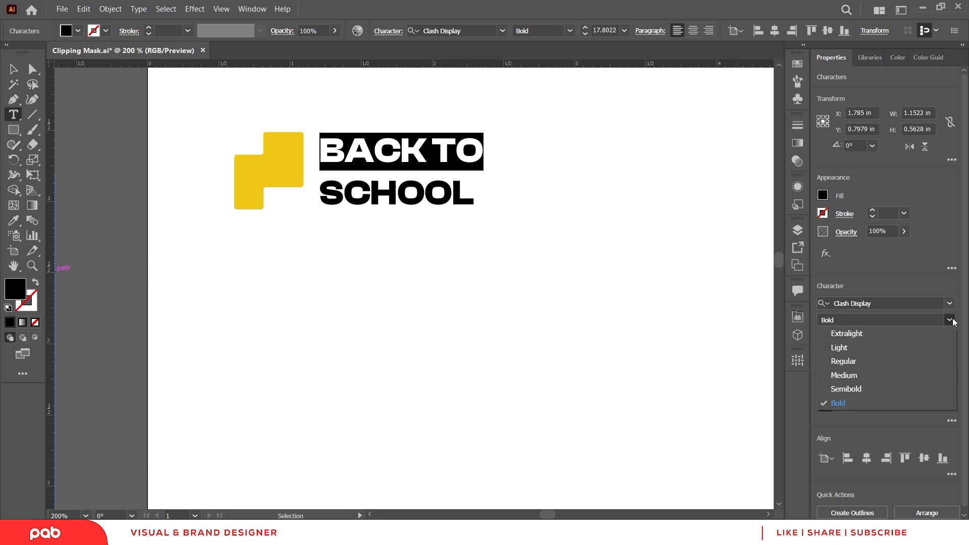
left_click(871, 353)
left_click(836, 339)
left_click(836, 340)
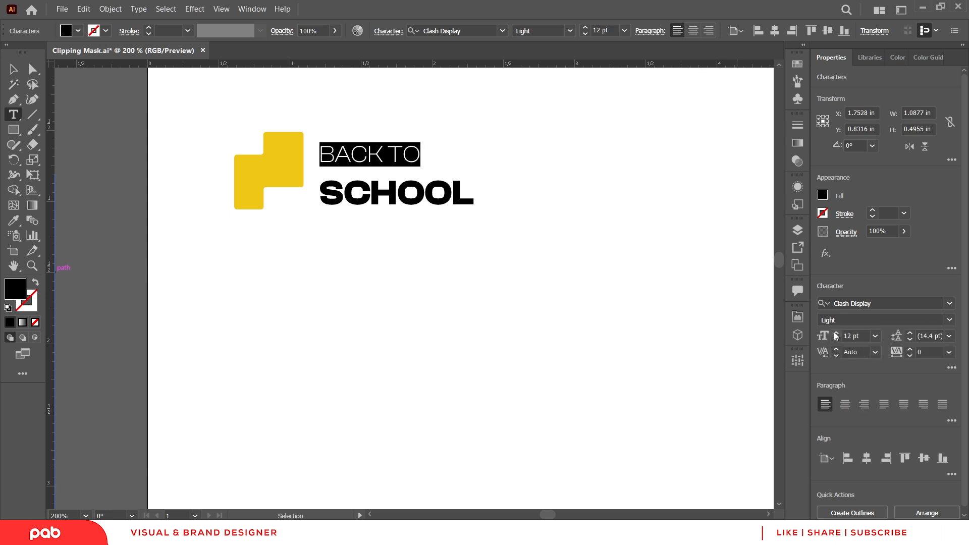
left_click(836, 333)
left_click(837, 333)
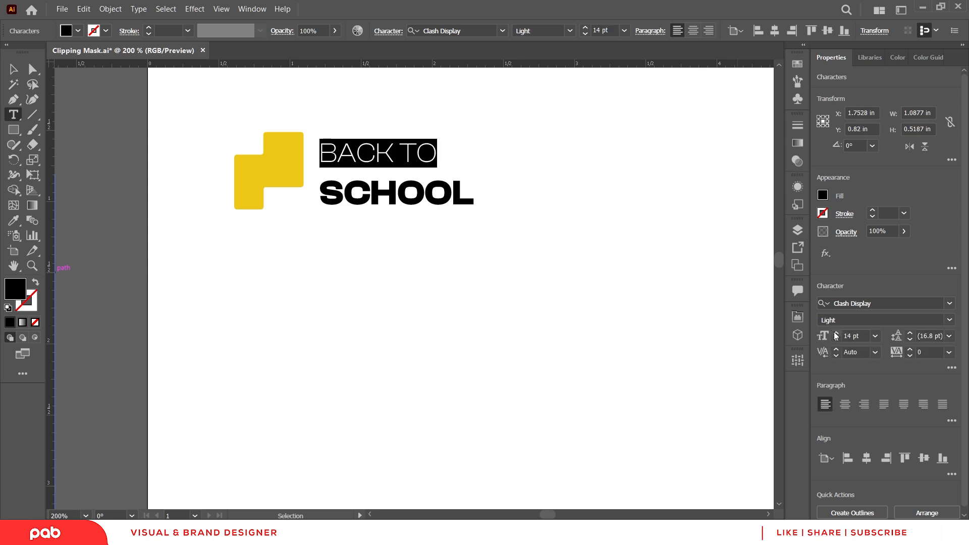
- Set the tracking of "BACK TO" to 200
left_click(910, 349)
left_click(948, 352)
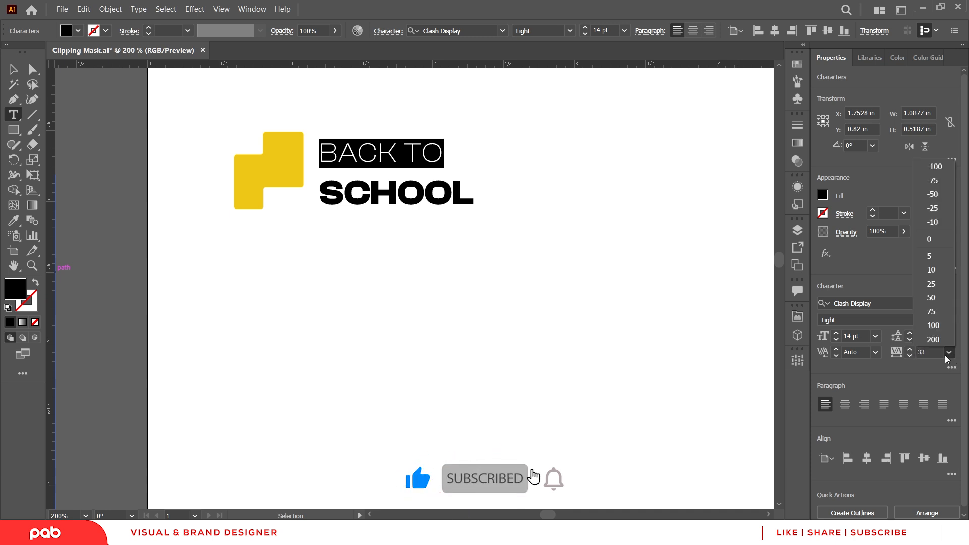
left_click(932, 339)
- Tighten the line spacing of the whole BACK TO SCHOOL text to 15 pt leading
key("ctrl+a")
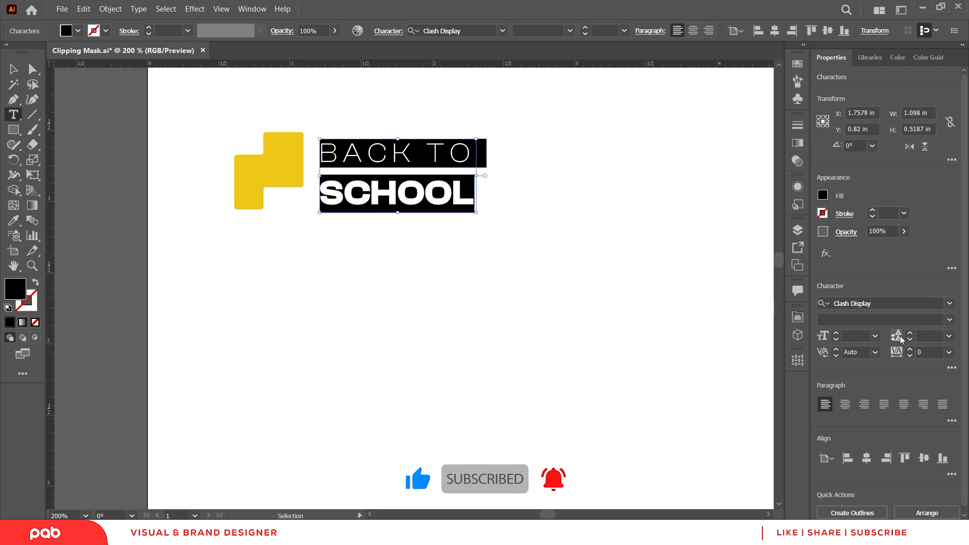
left_click(910, 340)
left_click(909, 333)
left_click(910, 333)
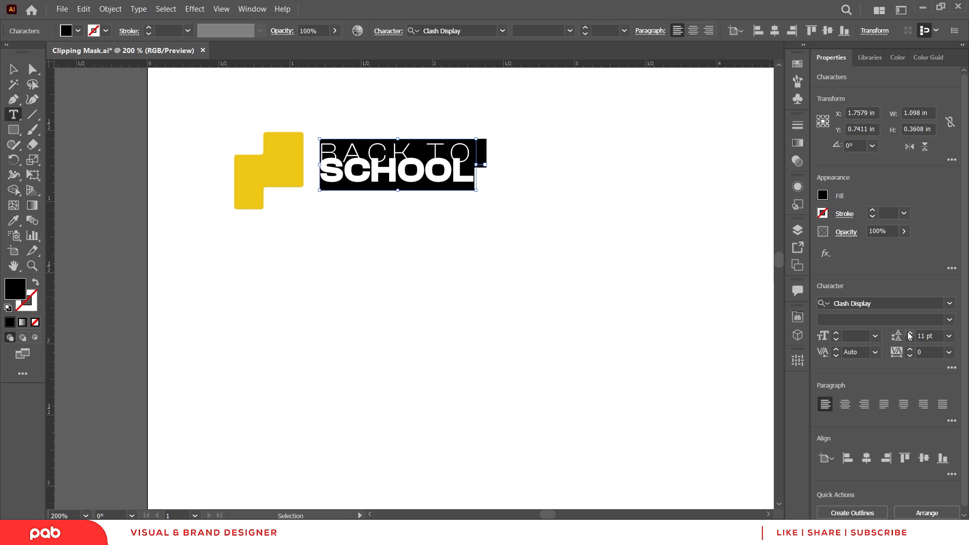
key("Escape")
left_click(107, 96)
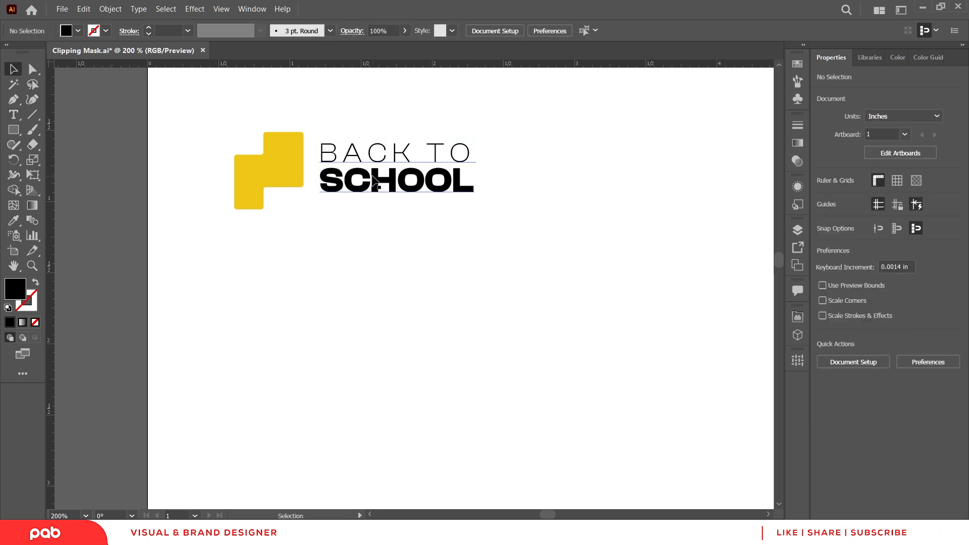
- Enlarge the BACK TO SCHOOL text to about 1.5 in wide and reposition it just right of the small yellow shape
left_click_drag(397, 188, 391, 180)
left_click_drag(472, 195, 526, 239)
left_click(163, 182)
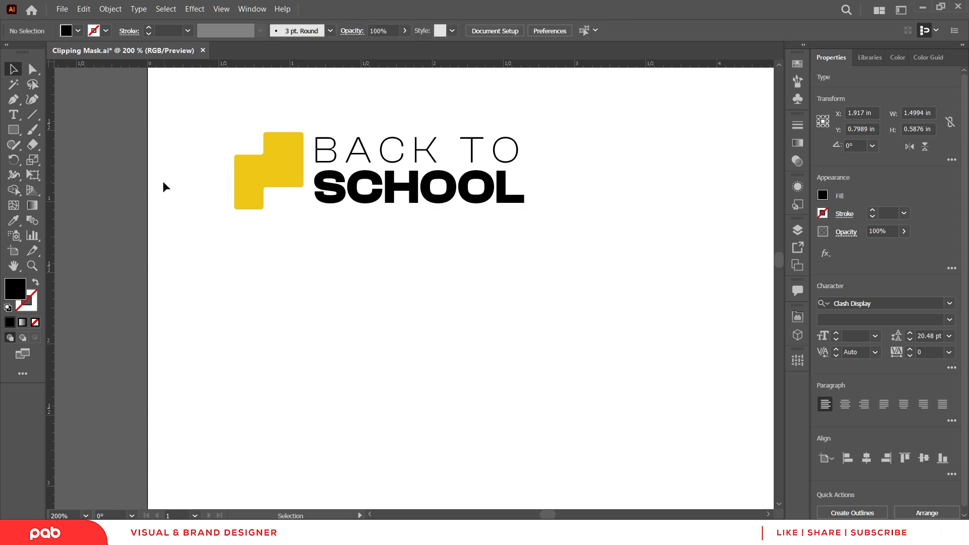
left_click_drag(341, 194, 355, 195)
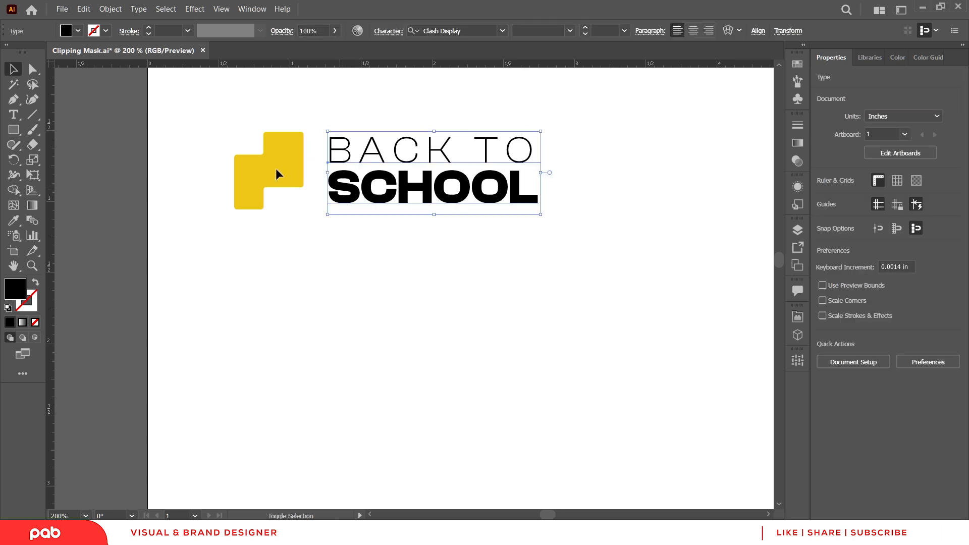
- Vertically centre the BACK TO SCHOOL text on the small yellow shape
left_click(276, 168, "shift")
left_click(276, 168)
left_click(911, 310)
left_click(210, 234)
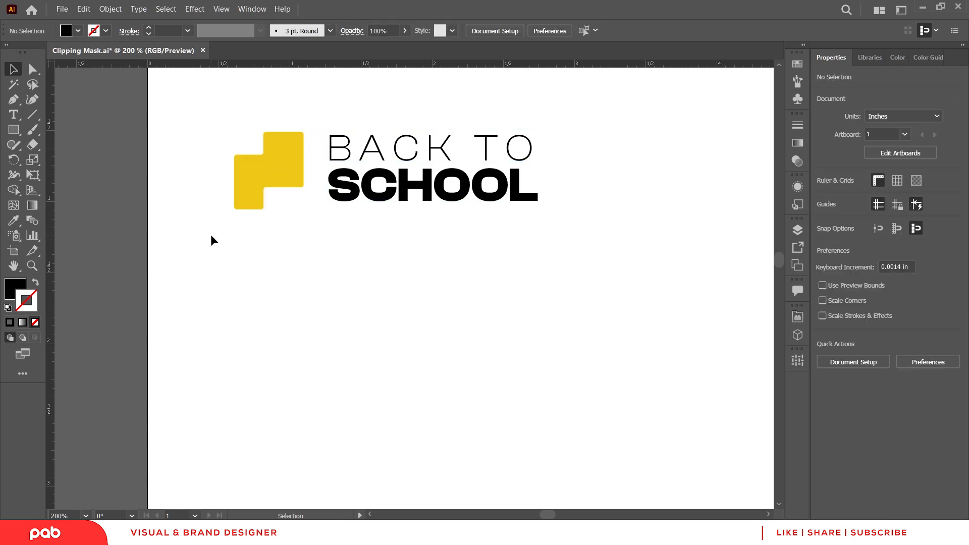
- Draw a black square of about 0.56 in in the artboard's upper-left corner and place a horizontal guide along its bottom edge
scroll(210, 234, "down", 4)
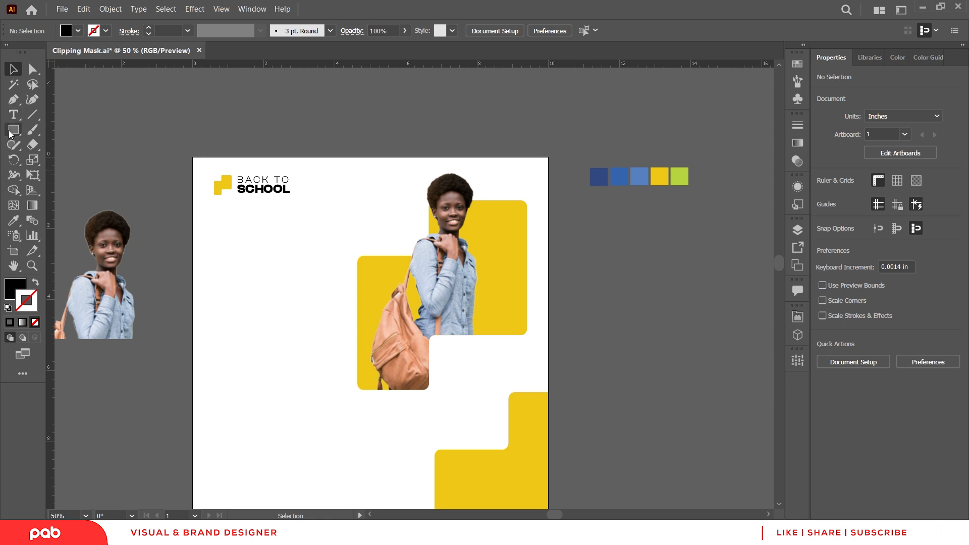
key("m")
left_click_drag(223, 234, 242, 251)
key("v")
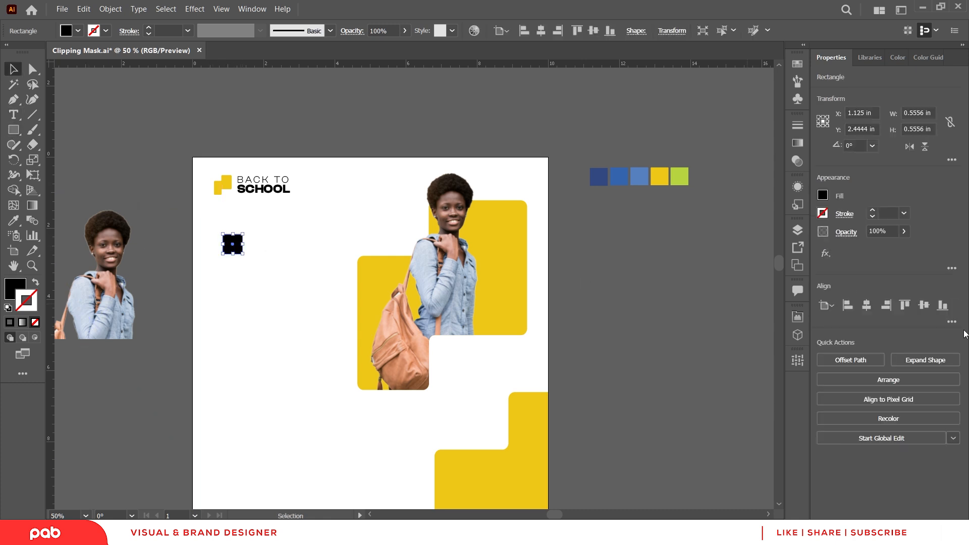
left_click(848, 306)
left_click(905, 305)
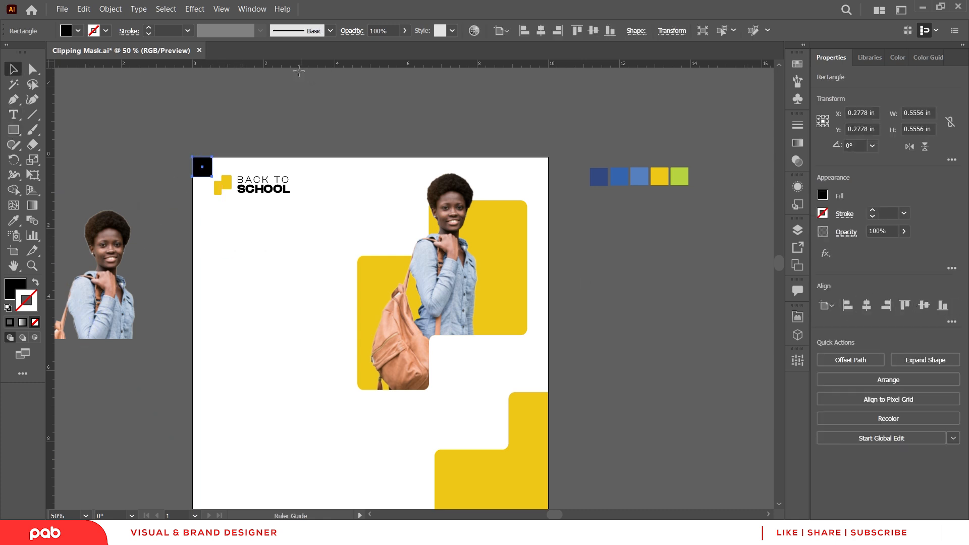
left_click_drag(298, 71, 202, 177)
- Align the square to the artboard's lower-right corner and place vertical and horizontal guides along its inner edges
left_click(886, 306)
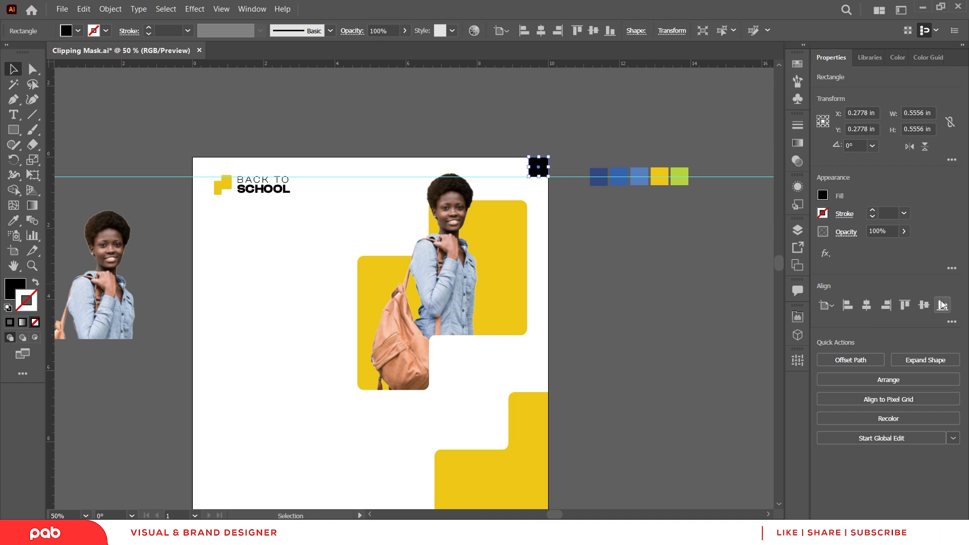
left_click(942, 305)
scroll(254, 370, "down", 3)
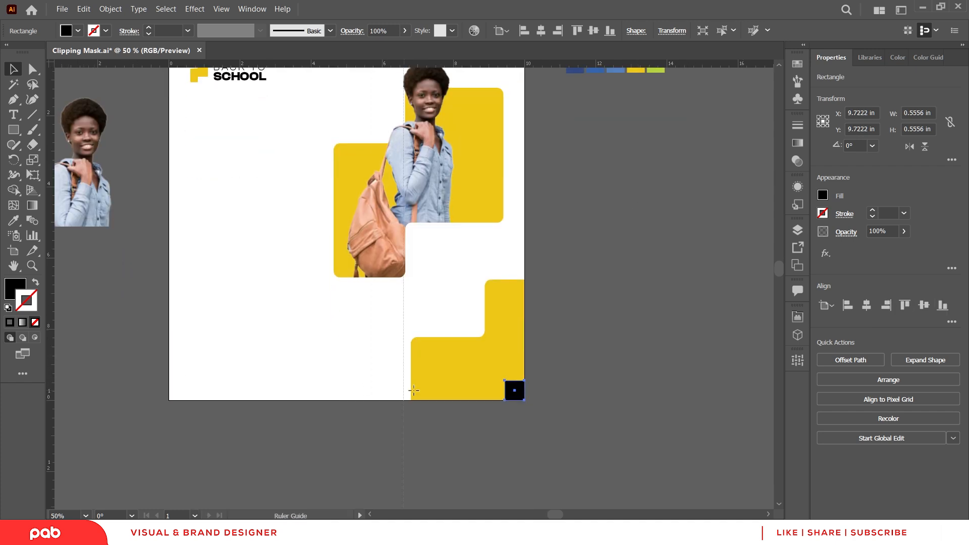
left_click_drag(503, 390, 504, 390)
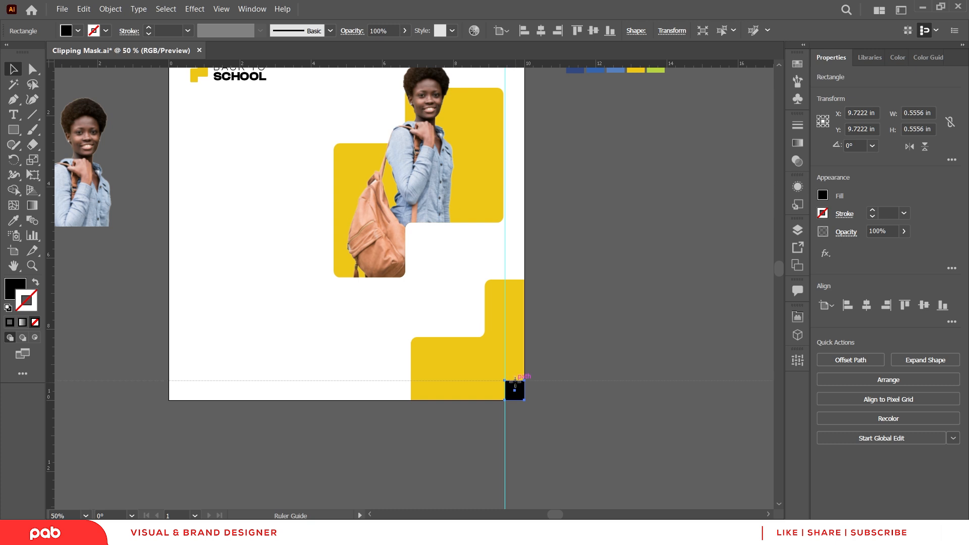
left_click_drag(514, 380, 515, 381)
left_click(531, 356)
- Add the left margin guide along the inner edge of the square aligned to the lower-left corner, leaving the square outside the artboard
left_click_drag(585, 307, 619, 361)
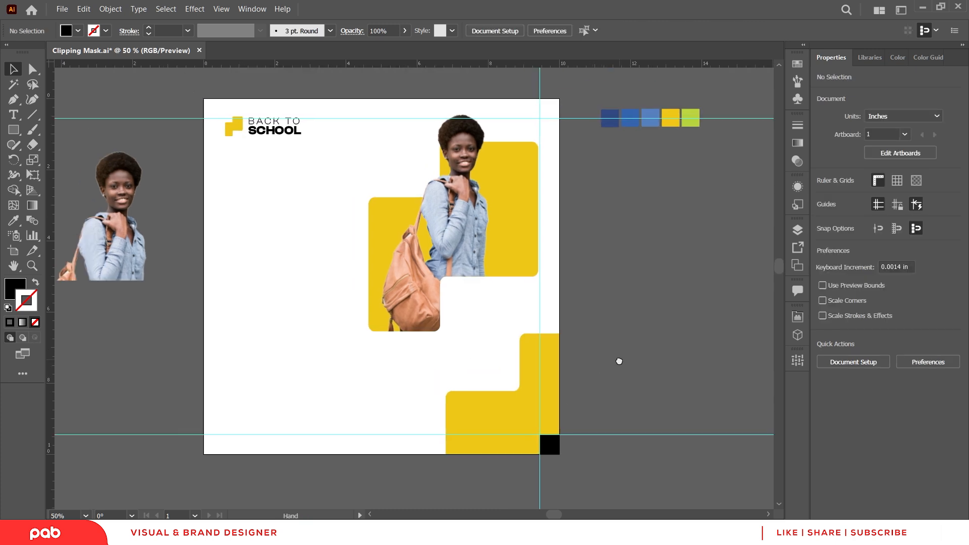
left_click(551, 445)
left_click(848, 305)
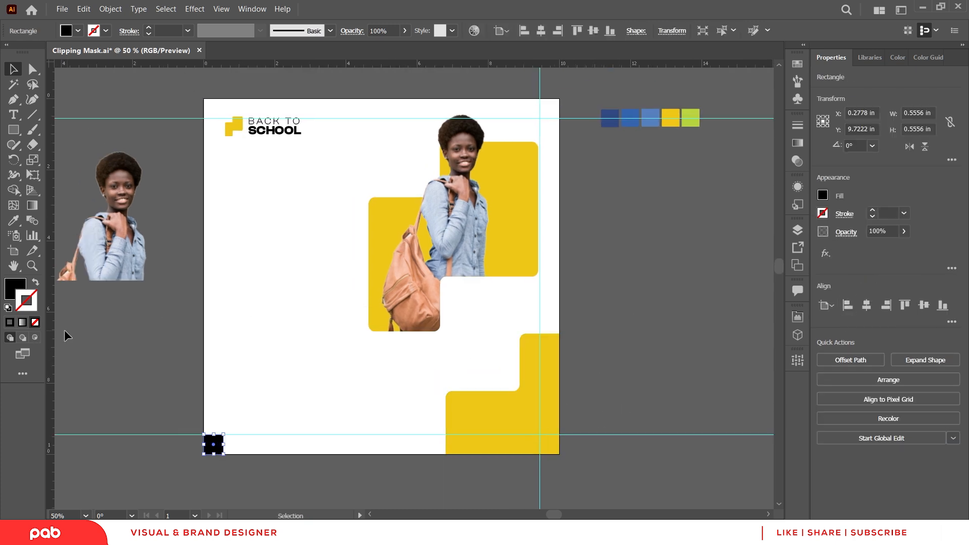
left_click_drag(163, 387, 118, 380)
left_click(281, 318)
left_click_drag(298, 304, 302, 315)
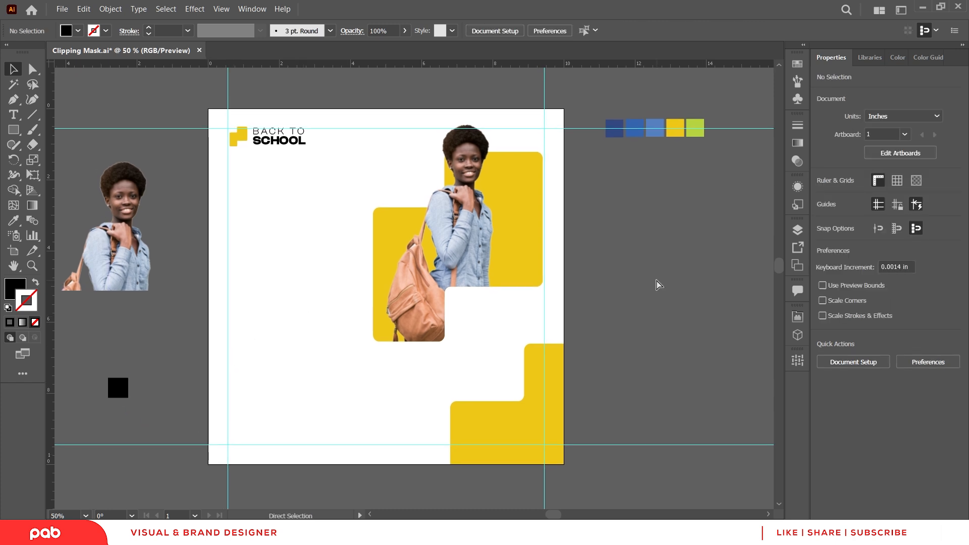
- Add a two-line text reading "Ace your" and "EXAMS!" in the blank area below the logo
left_click_drag(289, 212, 302, 217)
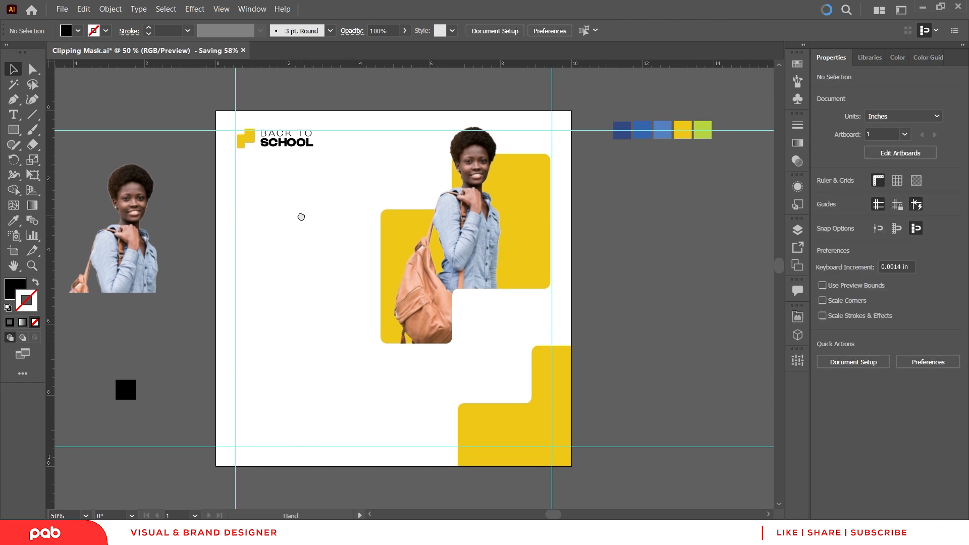
left_click(13, 114)
left_click(249, 220)
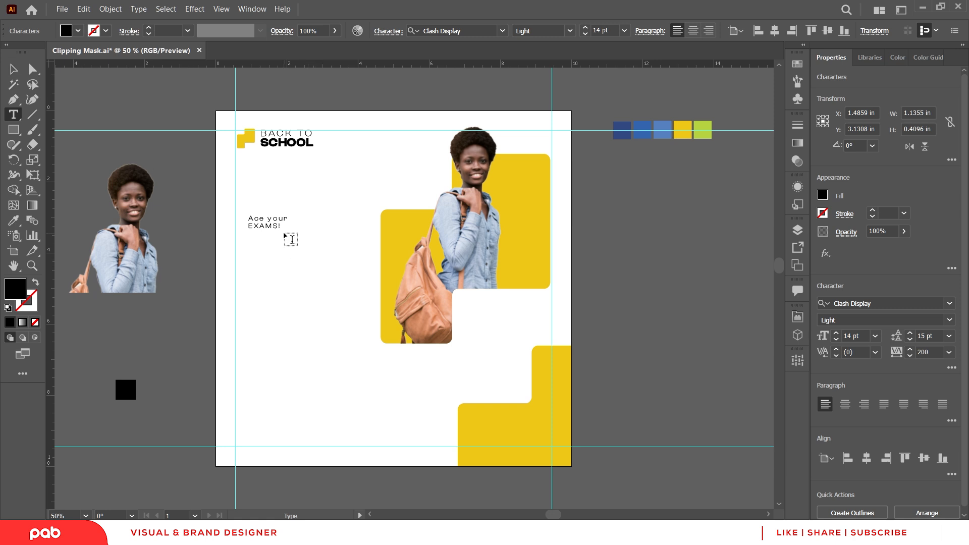
- Split EXAMS! off from the two-line text into its own text object just below "Ace your"
left_click(253, 242, "ctrl")
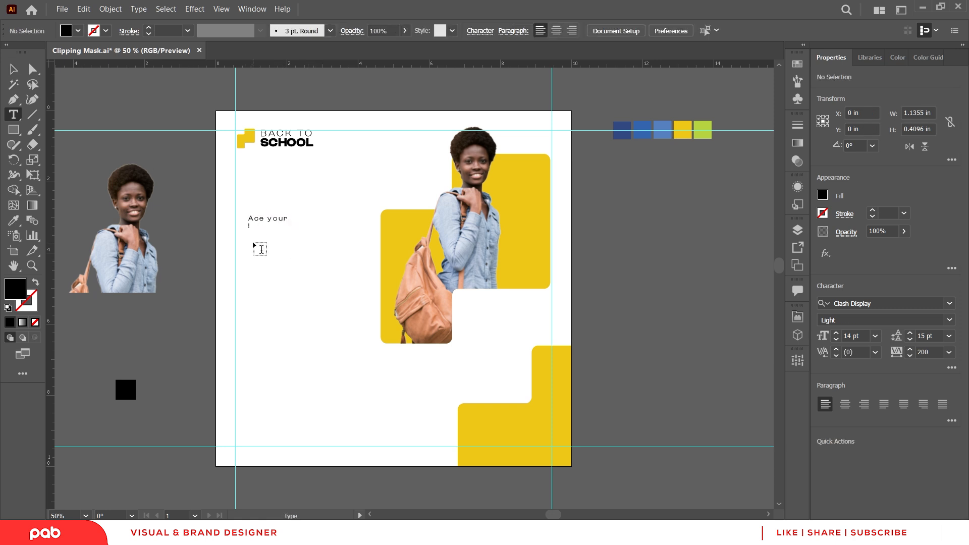
left_click(257, 226, "ctrl")
left_click(279, 226)
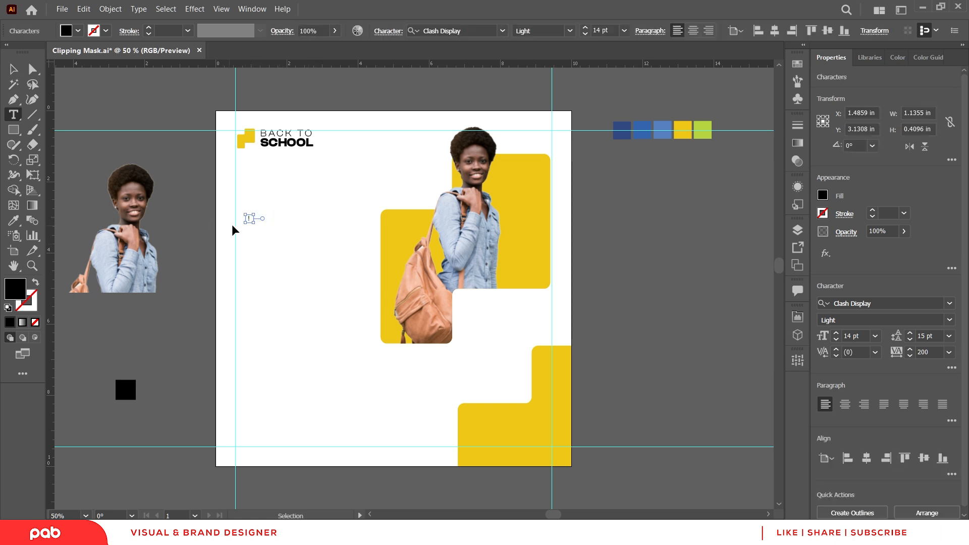
left_click(257, 246, "ctrl")
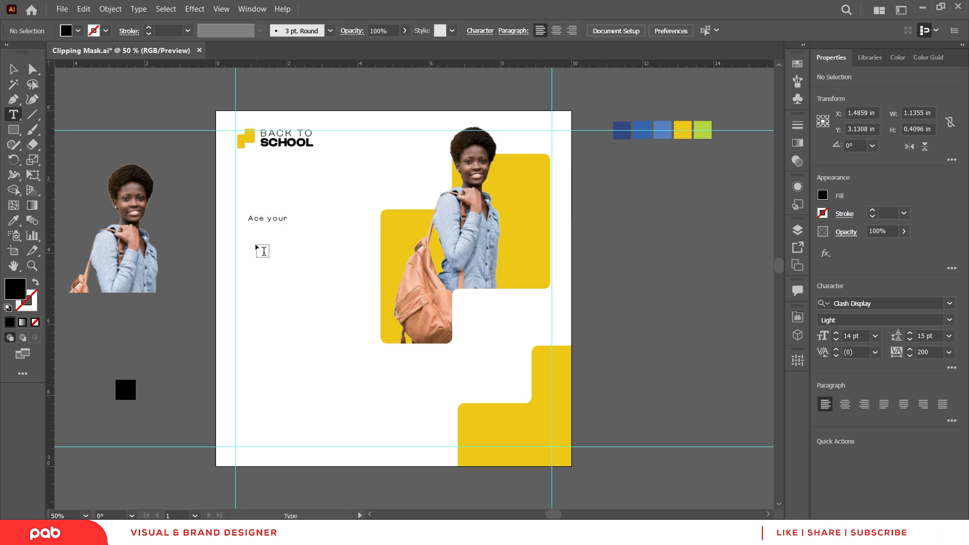
left_click(256, 245)
type("EXAMS!")
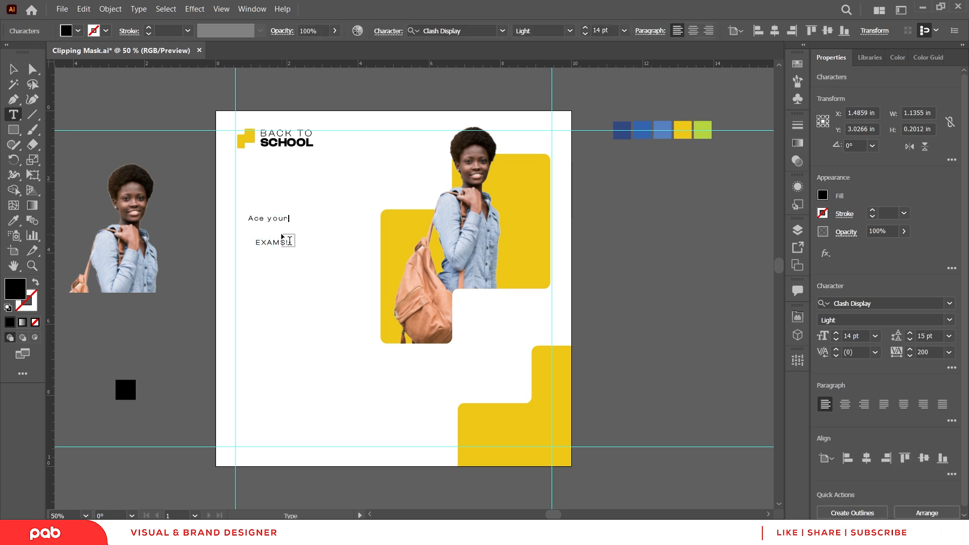
key("Escape")
- Set the EXAMS! text in Bebas Neue Bold with tracking 0
left_click(272, 245)
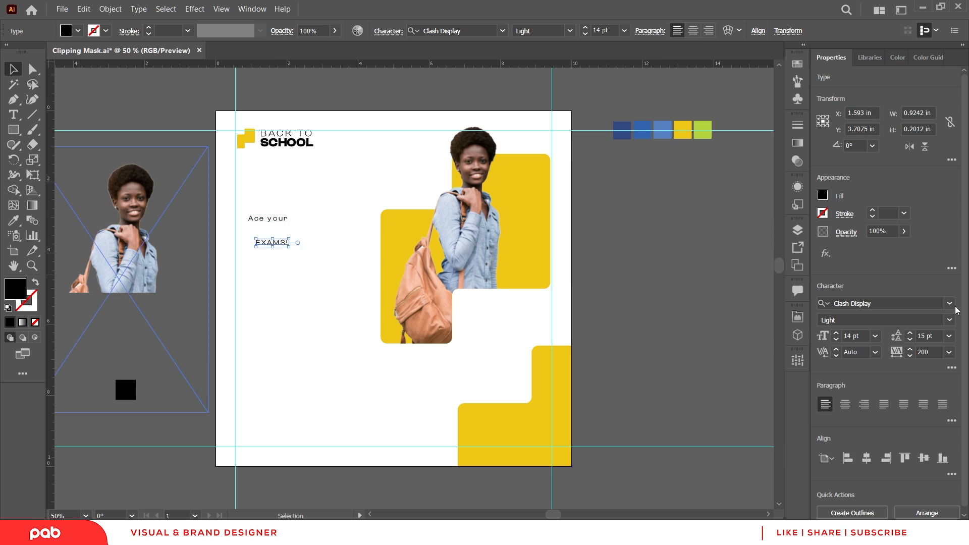
left_click(878, 303)
type("beba")
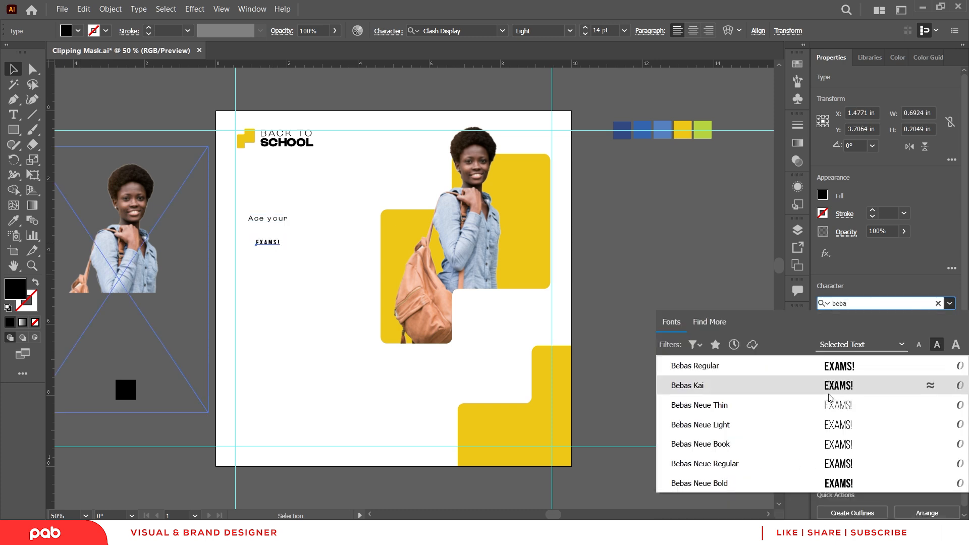
left_click(828, 483)
left_click(949, 352)
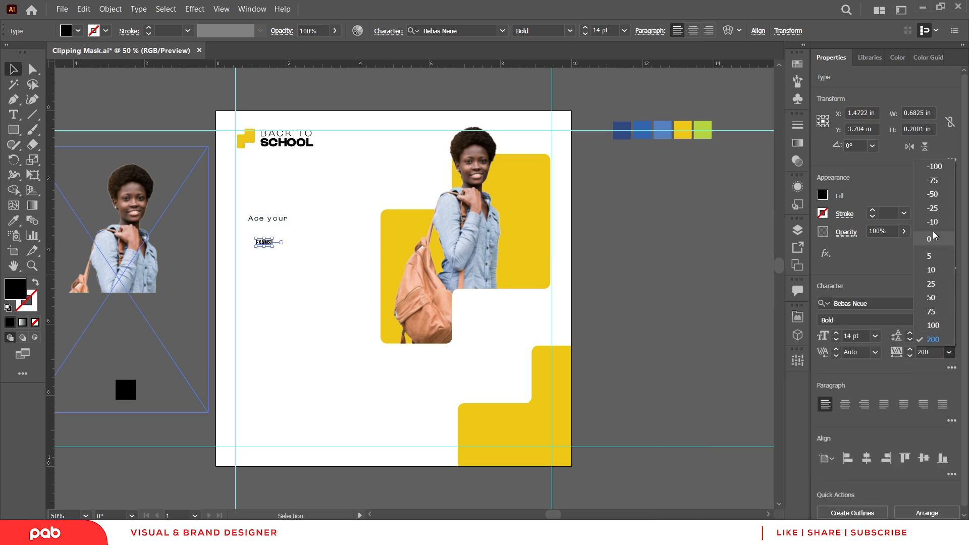
left_click(931, 237)
- Enlarge EXAMS! and "Ace your" along the left margin guide, with "Ace your" at about 23.27 pt and in all caps
left_click_drag(269, 246, 305, 231)
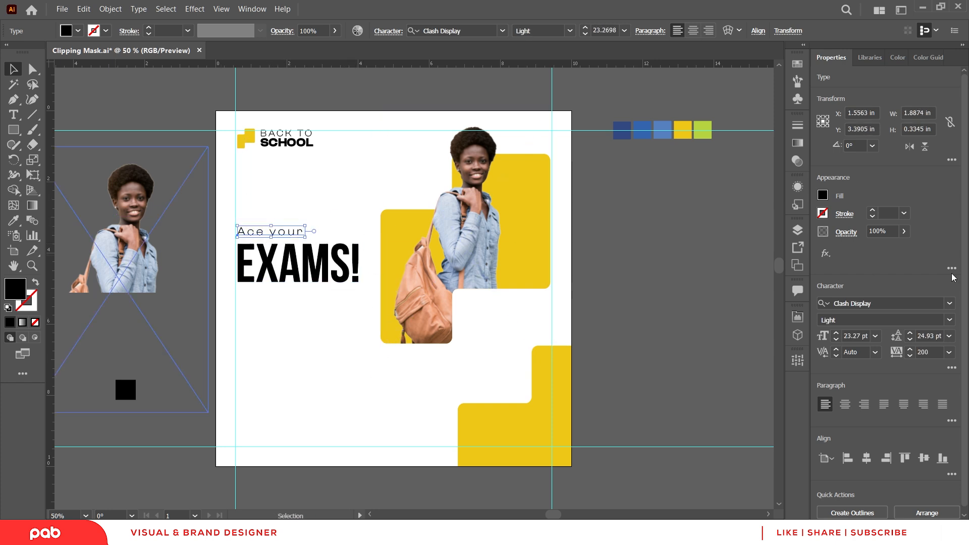
left_click(952, 367)
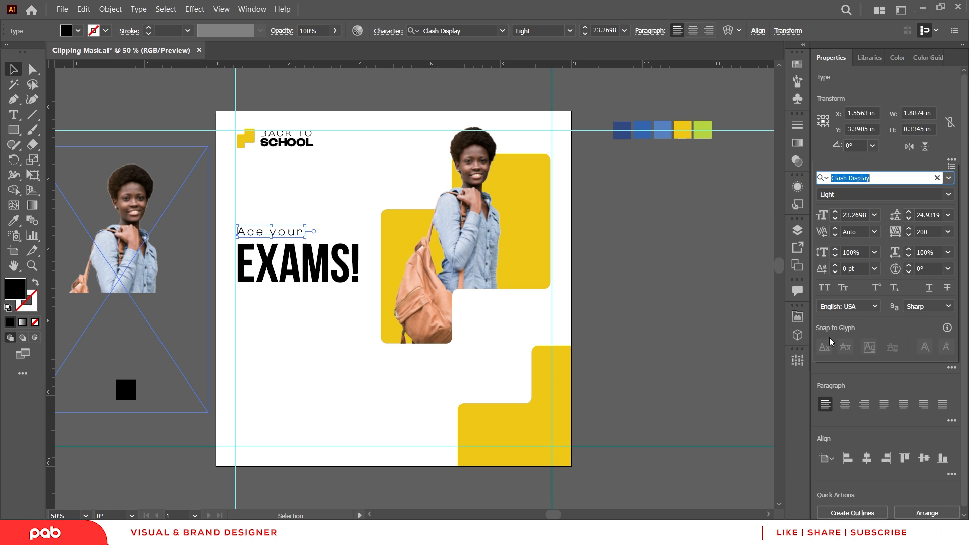
left_click(823, 287)
left_click(606, 320)
- Move the ACE YOUR and EXAMS! texts up together and scale them up slightly, with EXAMS! at about 114.5 pt
scroll(302, 237, "up", 1)
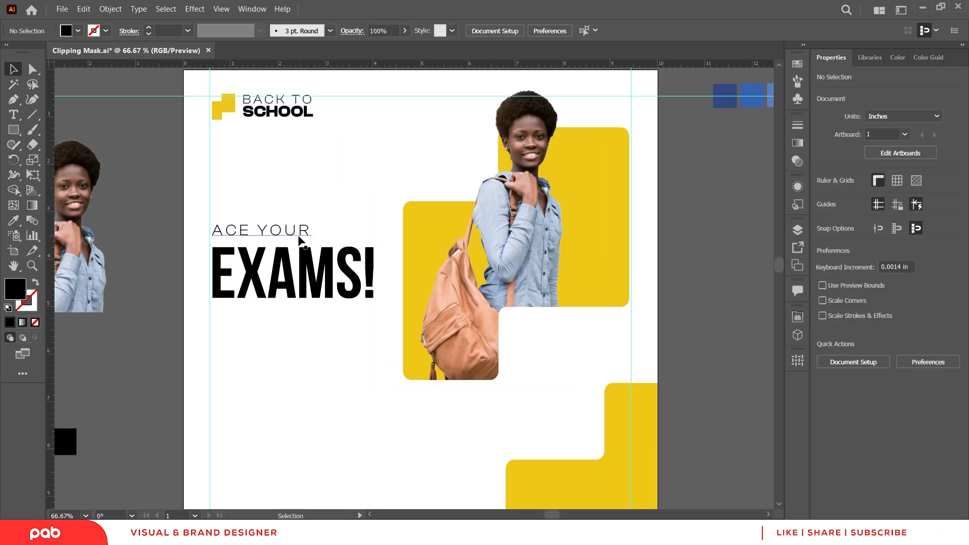
left_click(298, 235)
left_click(310, 286, "shift")
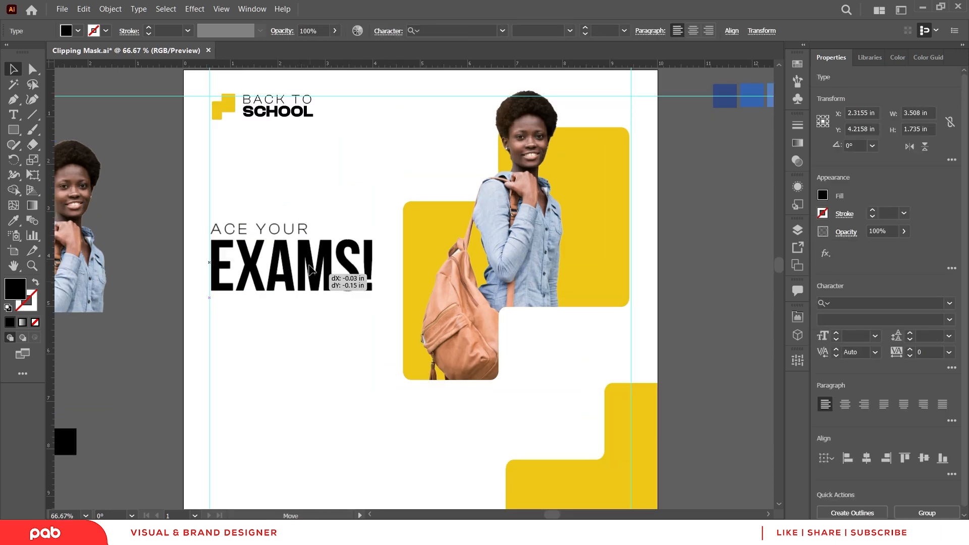
left_click_drag(310, 285, 310, 236)
left_click_drag(379, 262, 387, 270)
left_click(510, 266)
left_click(384, 127)
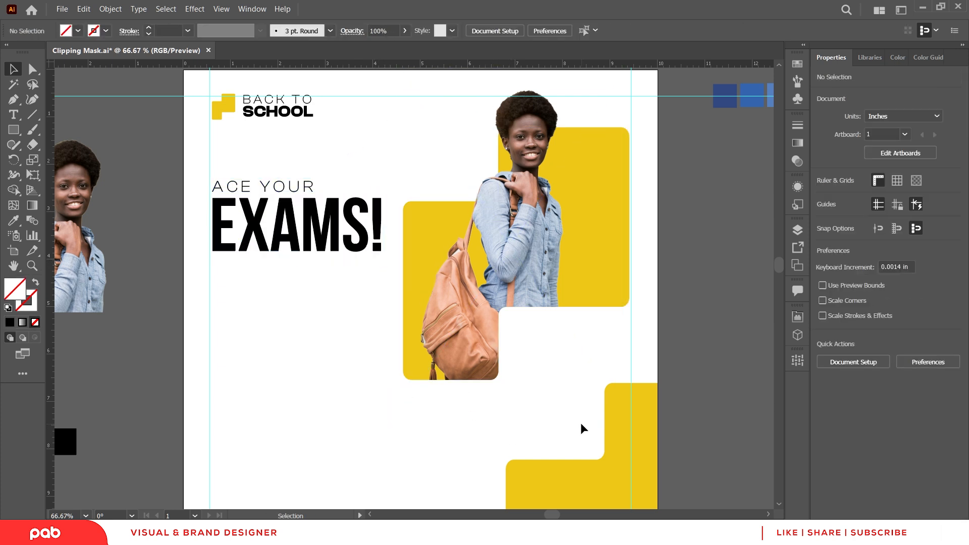
- Scale the photo with its stepped yellow frame down to about 4.76 by 6.32 in and shift it slightly down
left_click_drag(573, 437, 435, 110)
left_click_drag(402, 382, 431, 344)
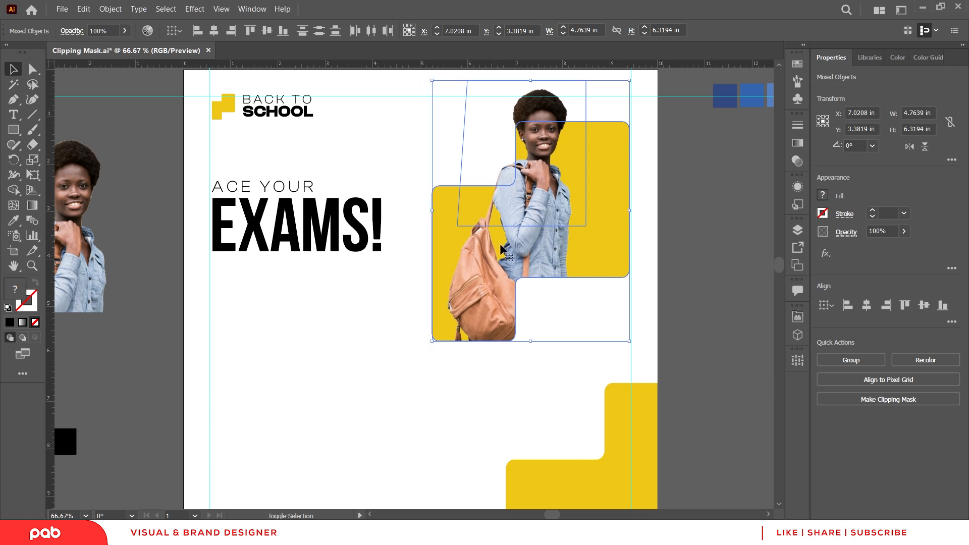
left_click_drag(501, 247, 501, 256)
left_click(340, 334)
- Nudge the EXAMS! text slightly down and scale the BACK TO SCHOOL logo text down a little
left_click_drag(333, 234, 333, 238)
scroll(273, 120, "up", 1)
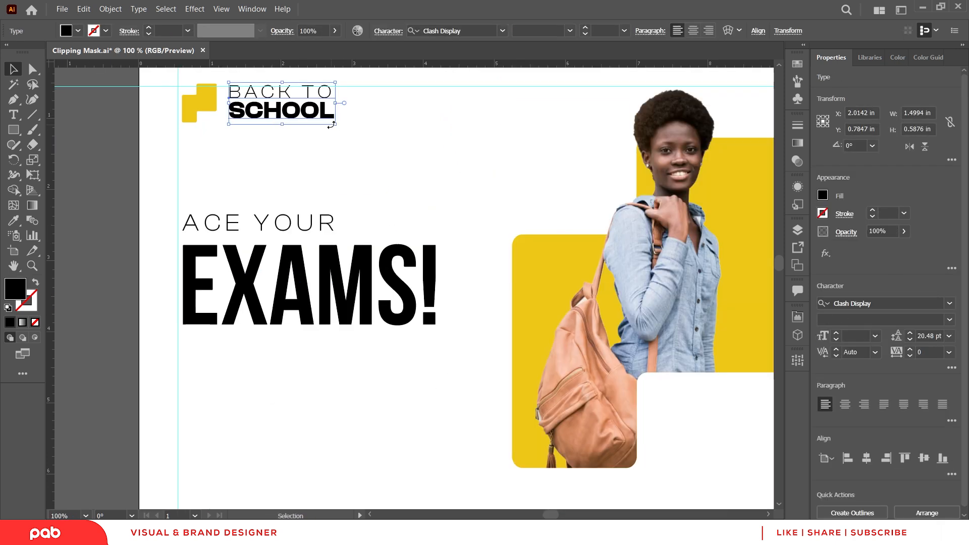
left_click(330, 122)
left_click(320, 156)
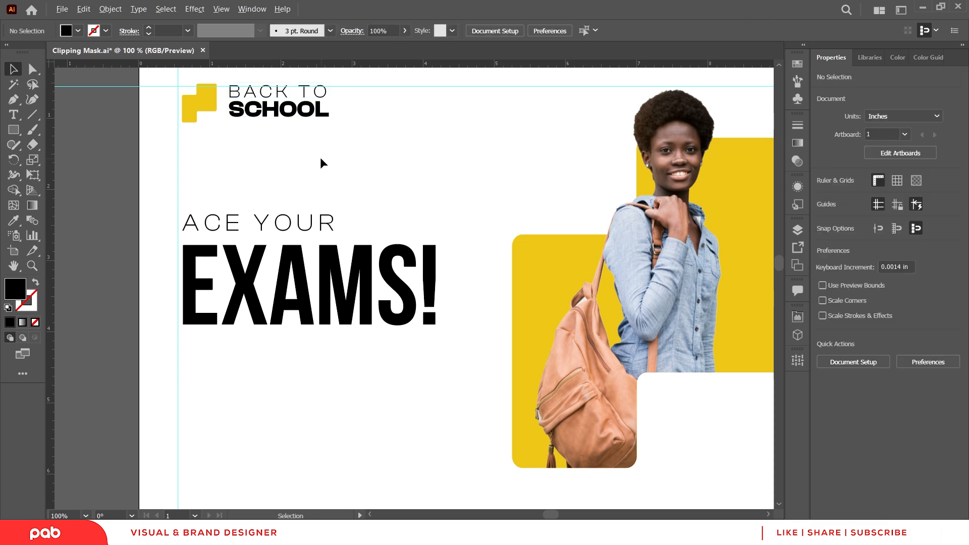
scroll(320, 157, "down", 2)
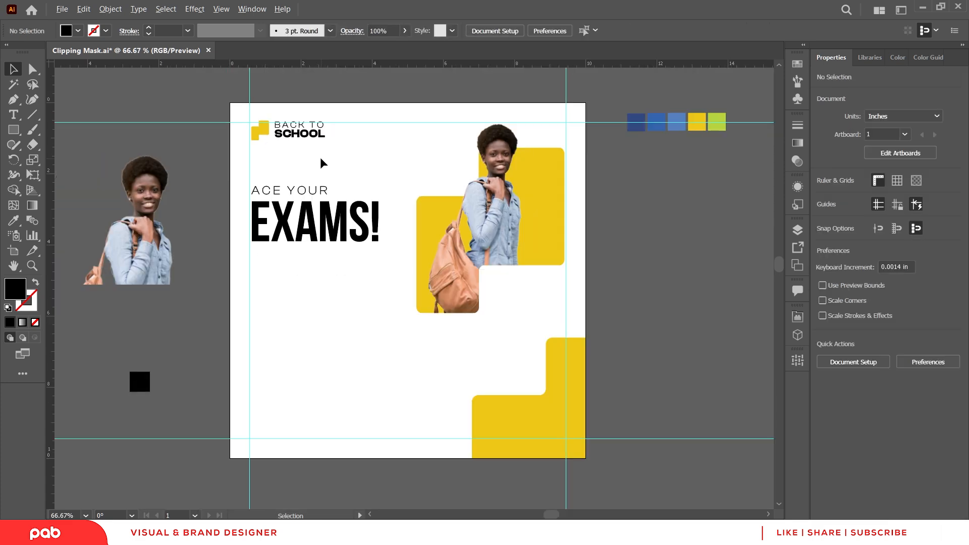
- Save the document and place the yellow abstract background image 284.jpg in it
left_click(315, 241)
left_click(303, 293)
scroll(308, 326, "up", 1)
key("ctrl+s")
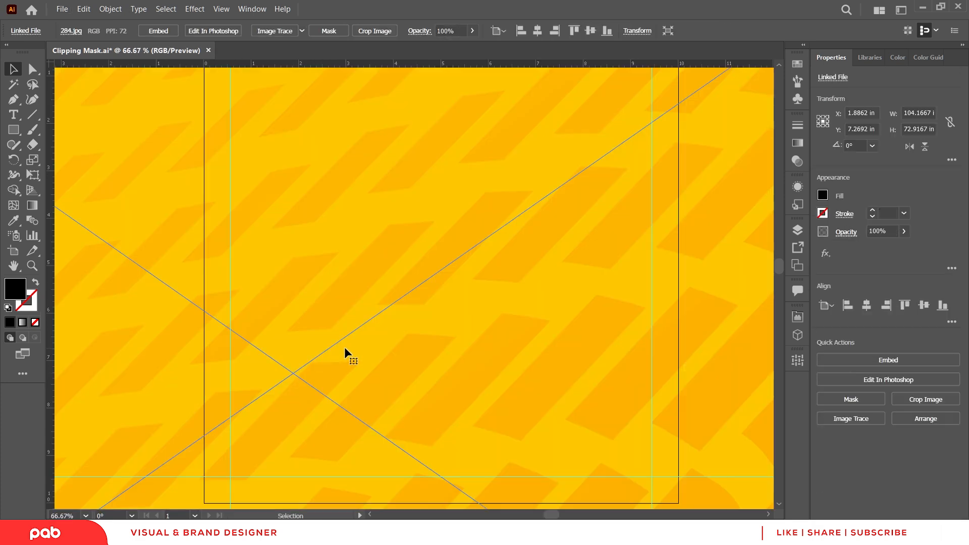
- Scale the 284.jpg image down to about 4.06 by 2.84 in and place it over the headline against the left margin guide
scroll(347, 352, "down", 6)
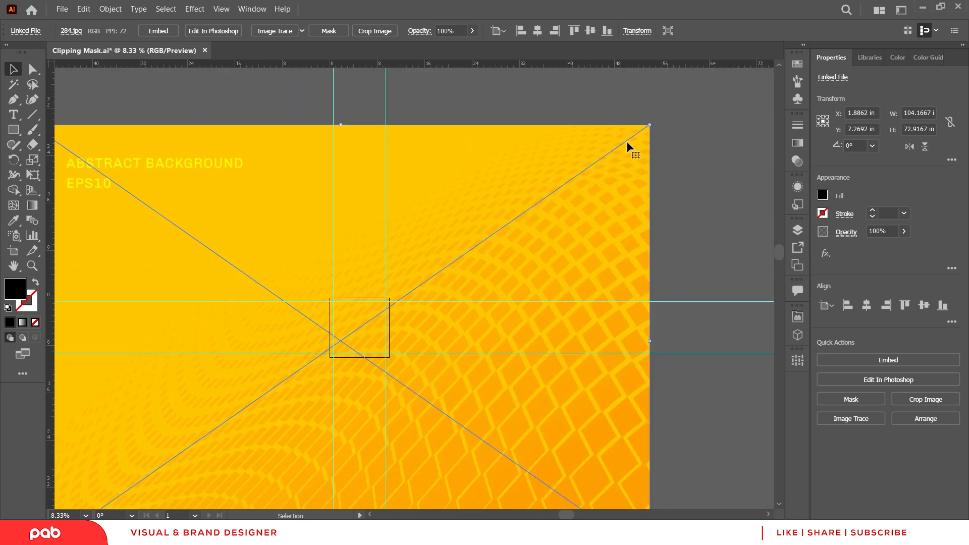
left_click_drag(651, 124, 371, 321)
scroll(309, 335, "up", 6)
scroll(411, 342, "down", 3)
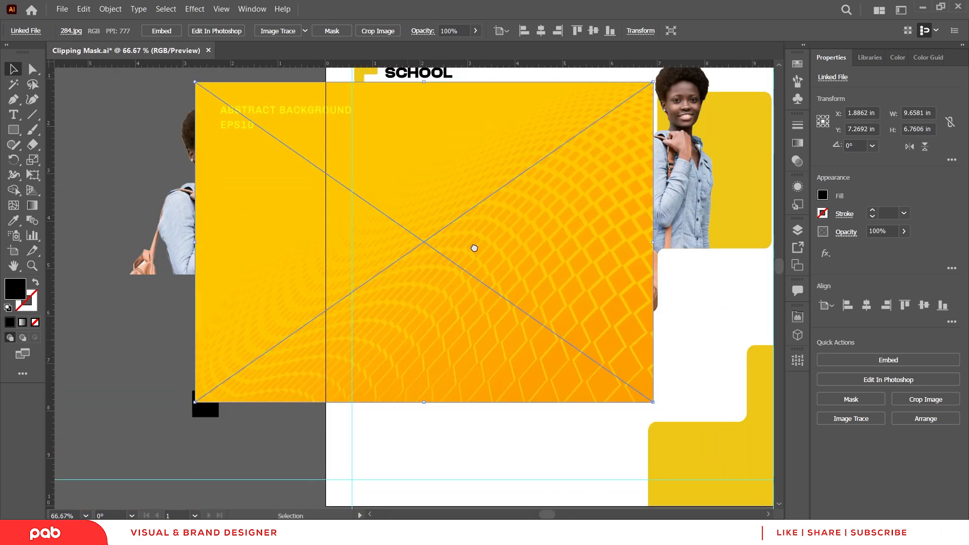
scroll(473, 247, "up", 1)
left_click_drag(180, 114, 335, 222)
left_click_drag(461, 310, 524, 312)
left_click_drag(492, 271, 495, 228)
- Send the 284.jpg image behind the ACE YOUR and EXAMS! texts
right_click(495, 228)
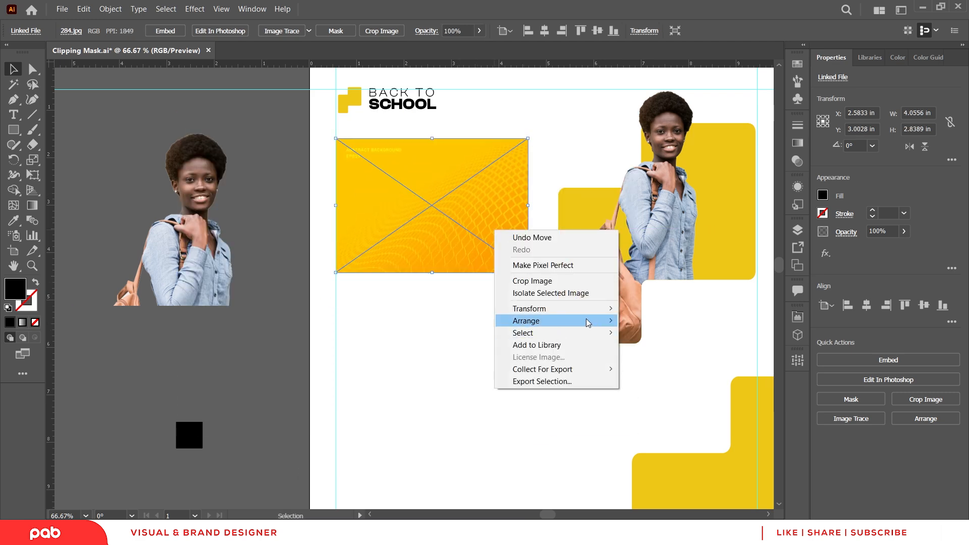
mouse_move(588, 323)
left_click(652, 358)
left_click(549, 85)
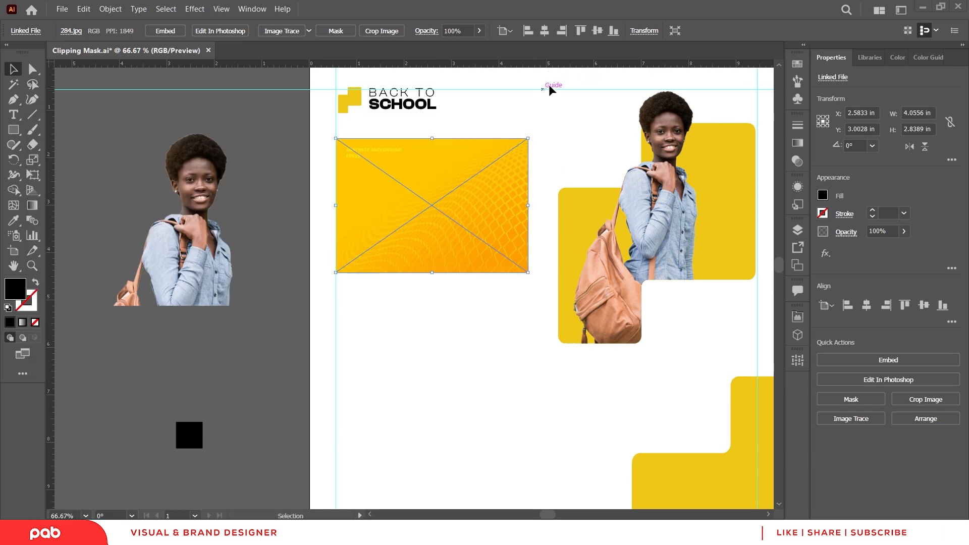
right_click(466, 215)
left_click(410, 225)
right_click(427, 226)
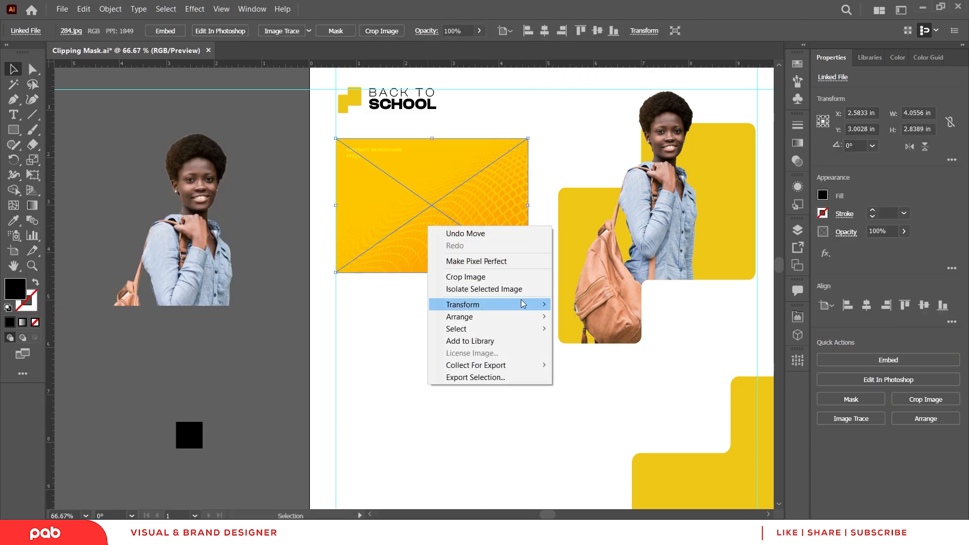
mouse_move(535, 316)
left_click(593, 339)
left_click(547, 340)
- Dock the Pathfinder controls at the side of the workspace and convert the EXAMS! text into a compound shape
left_click(440, 224)
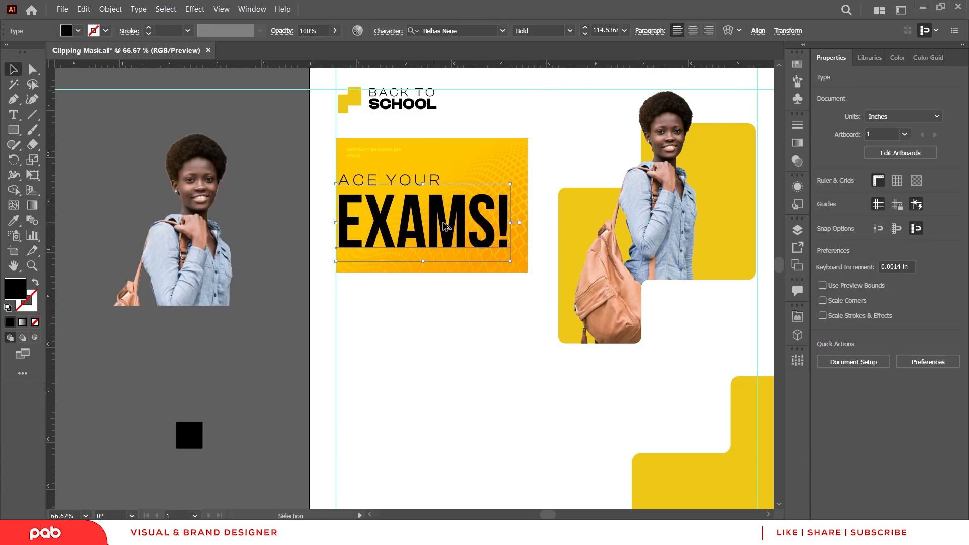
key("ctrl+plus")
key("ctrl+plus")
left_click(528, 260, "shift")
left_click(252, 9)
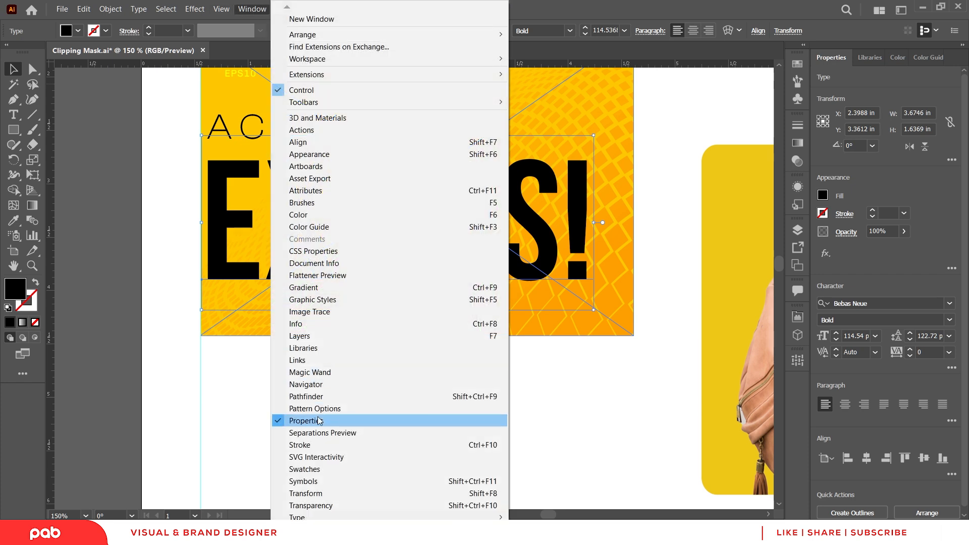
left_click(323, 399)
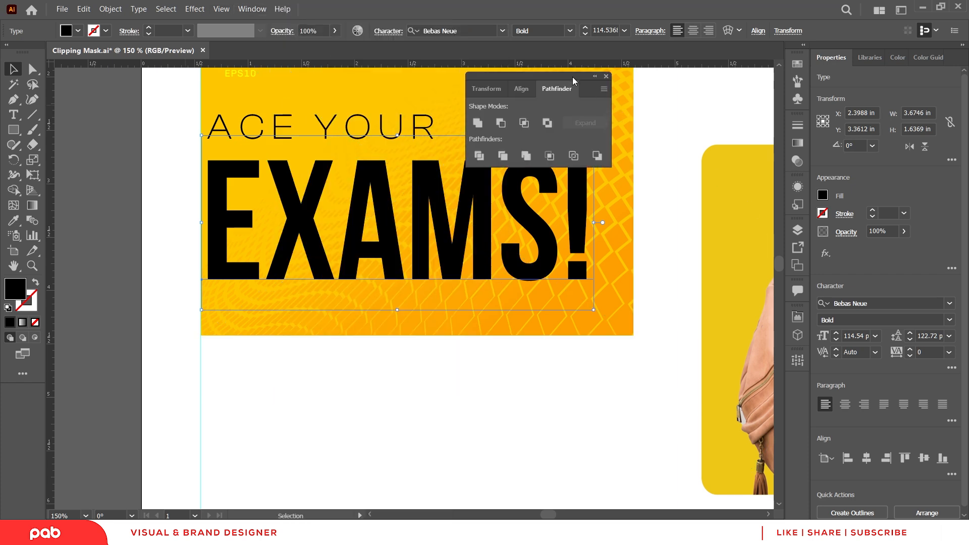
left_click_drag(572, 77, 790, 375)
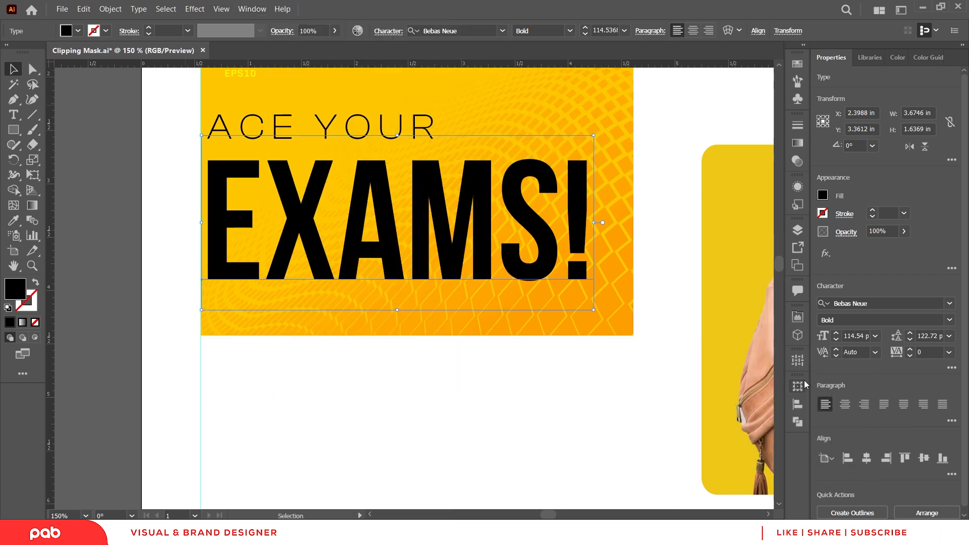
left_click(797, 424)
left_click(777, 380)
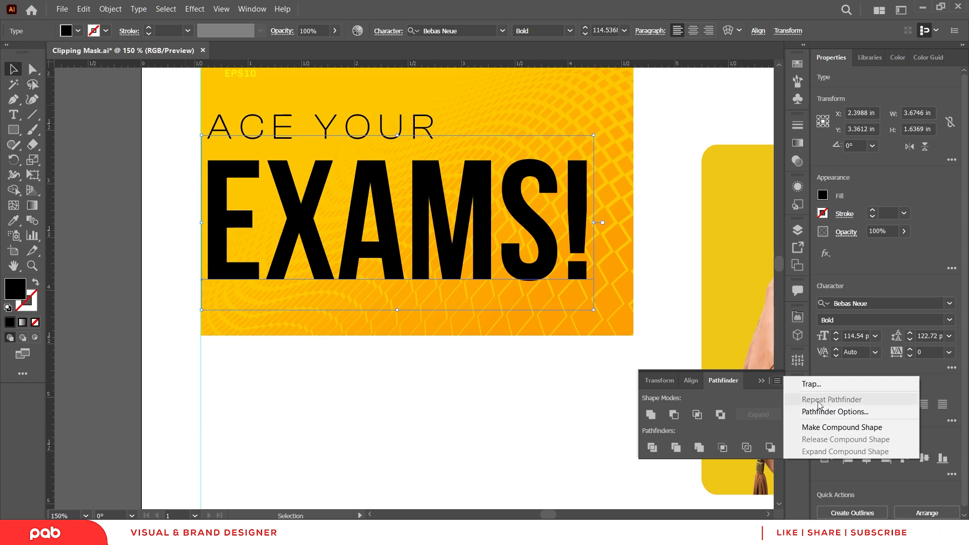
left_click(828, 427)
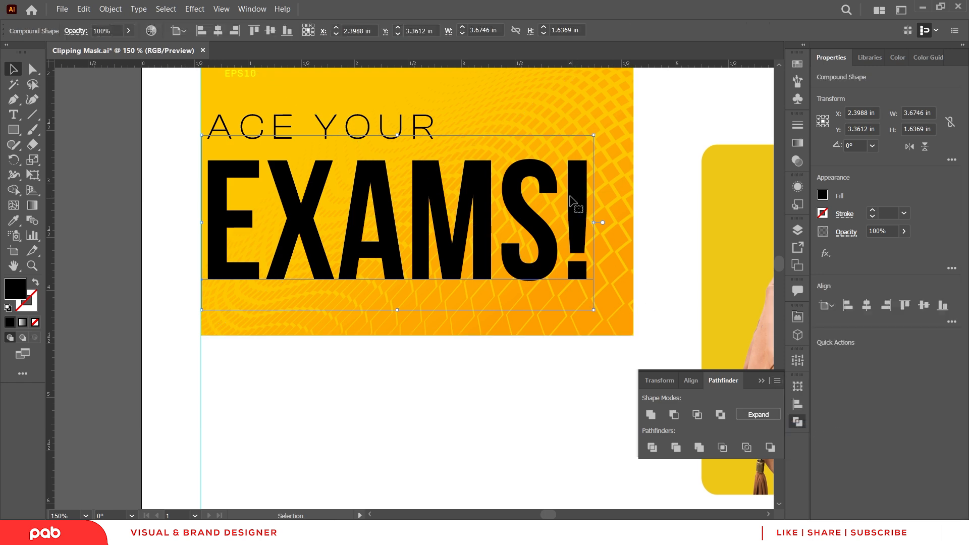
- Clip the 284.jpg image inside the EXAMS! compound shape with a clipping mask
left_click(591, 117, "shift")
right_click(592, 119)
left_click(641, 213)
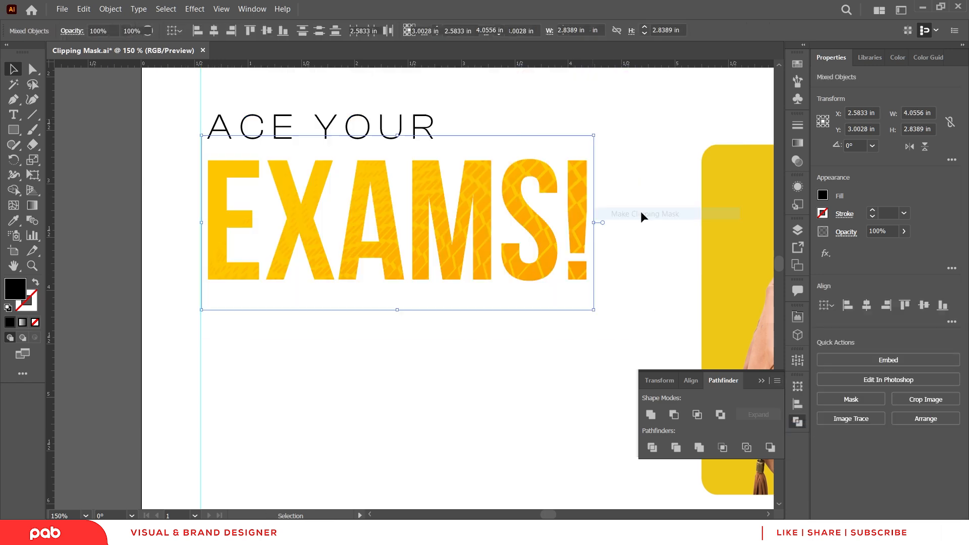
left_click(493, 385)
- Replace the word EXAMS in the masked headline with FINALS, keeping the exclamation mark
left_click(13, 114)
double_click(262, 221)
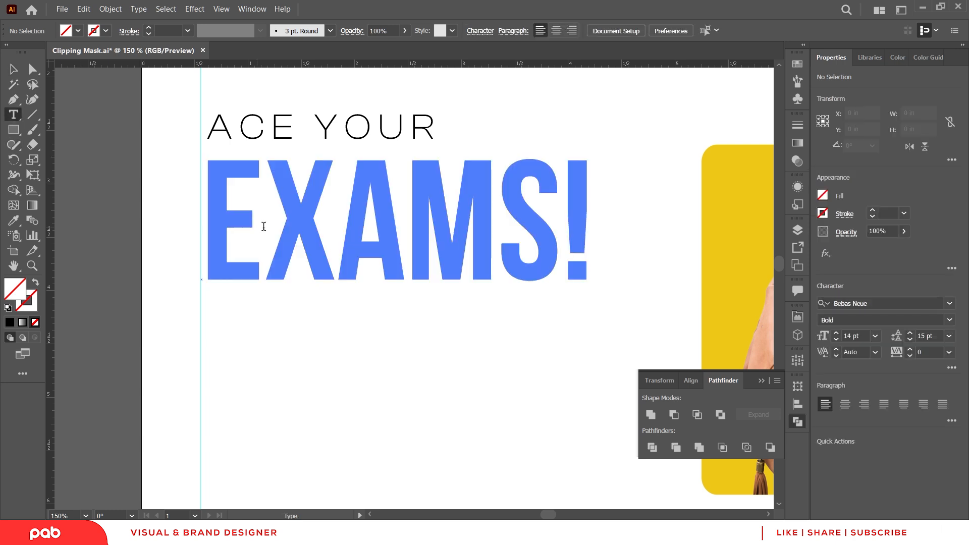
left_click_drag(204, 221, 530, 256)
type("FINALS")
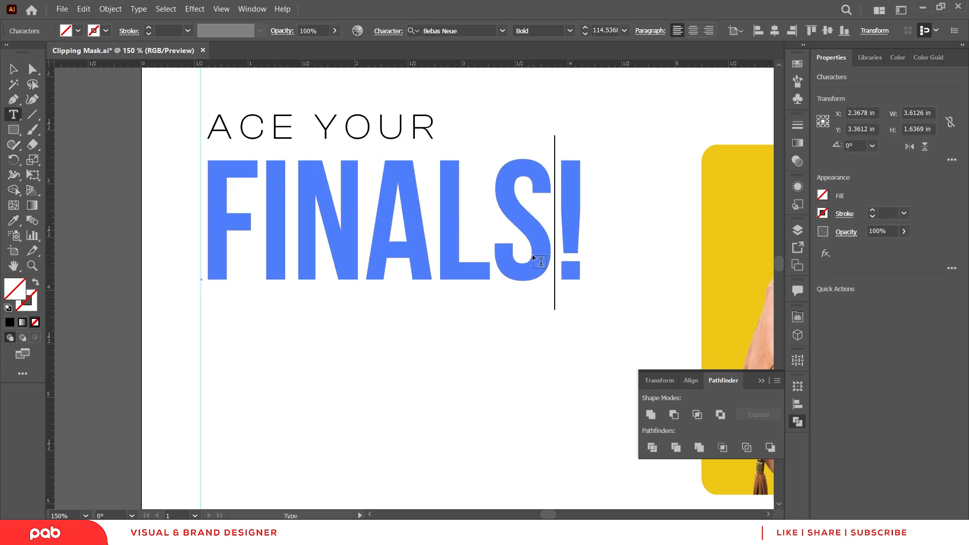
left_click(13, 69)
left_click(411, 314)
- Enlarge the image-filled FINALS! headline proportionally from its top-left corner, keeping it beneath ACE YOUR
scroll(437, 292, "down", 2)
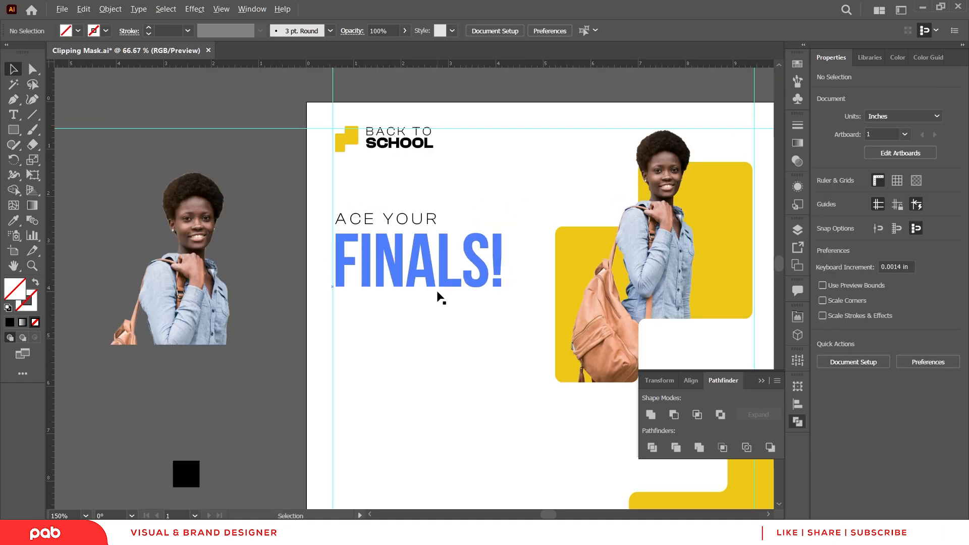
left_click_drag(526, 410, 459, 380)
left_click(433, 239)
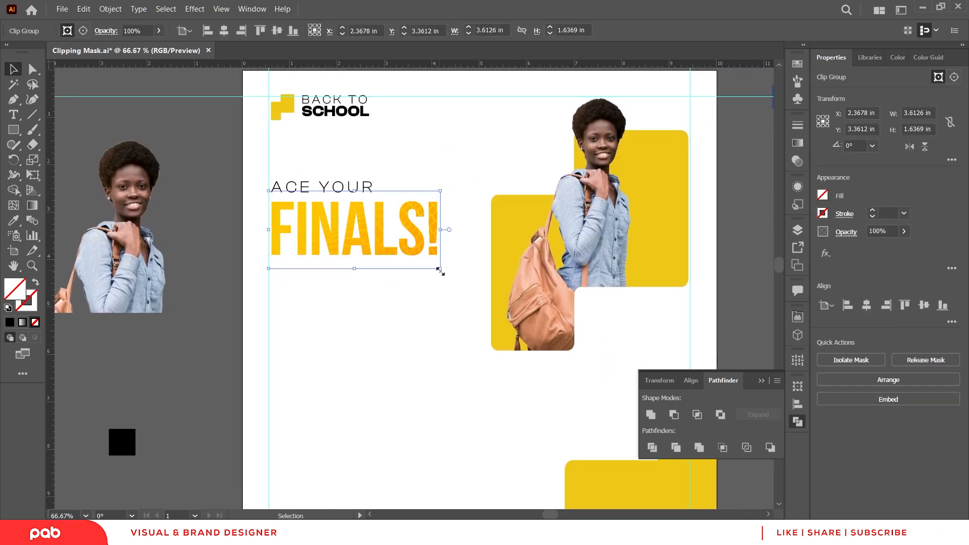
left_click_drag(439, 270, 462, 283)
left_click(465, 352)
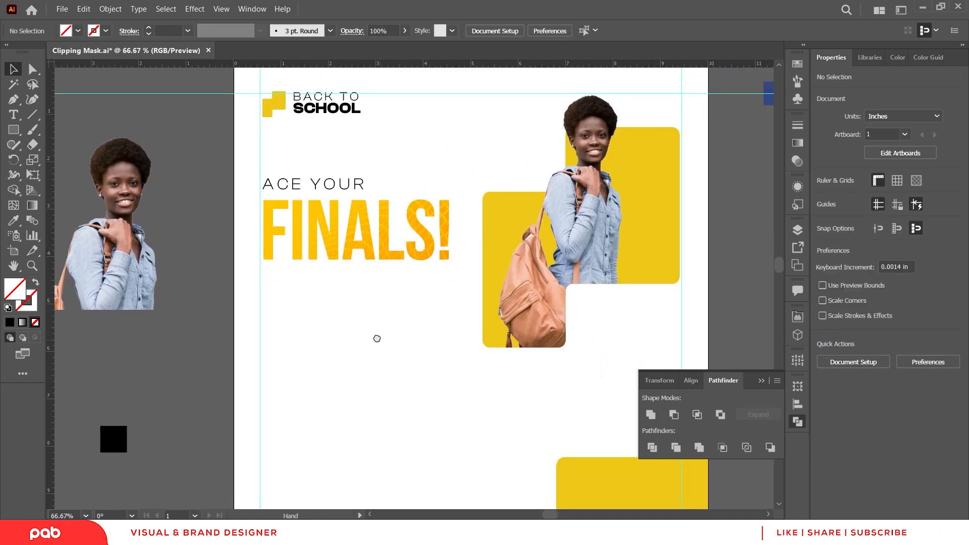
- Duplicate the ACE YOUR text below the headline and set the copy to Clash Display Regular with tracking 0
left_click_drag(314, 189, 303, 275)
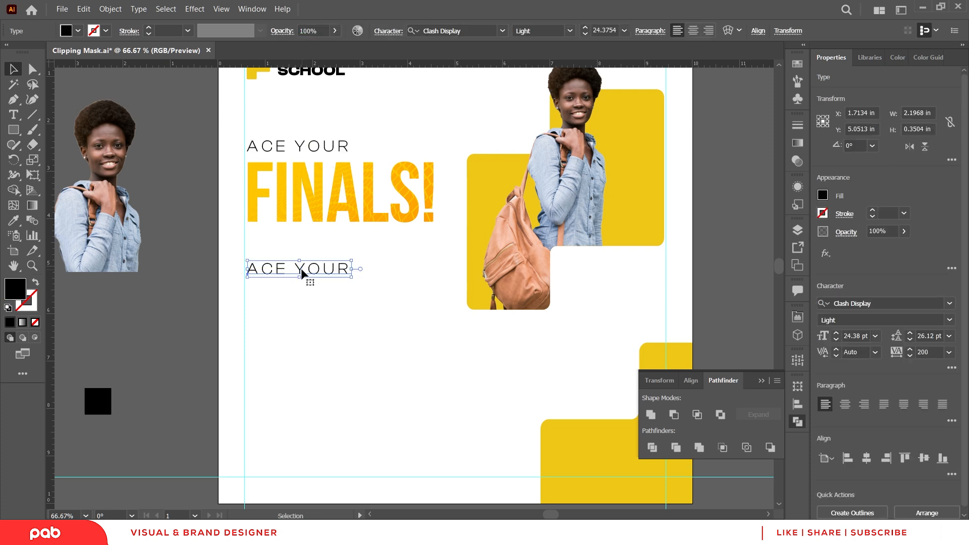
left_click(950, 352)
left_click(928, 257)
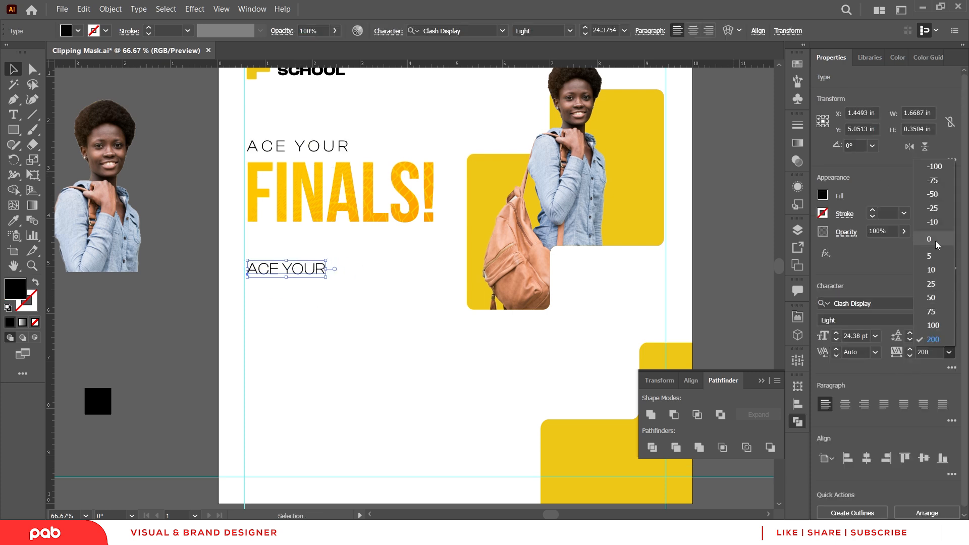
left_click(949, 320)
left_click(843, 361)
left_click(325, 280)
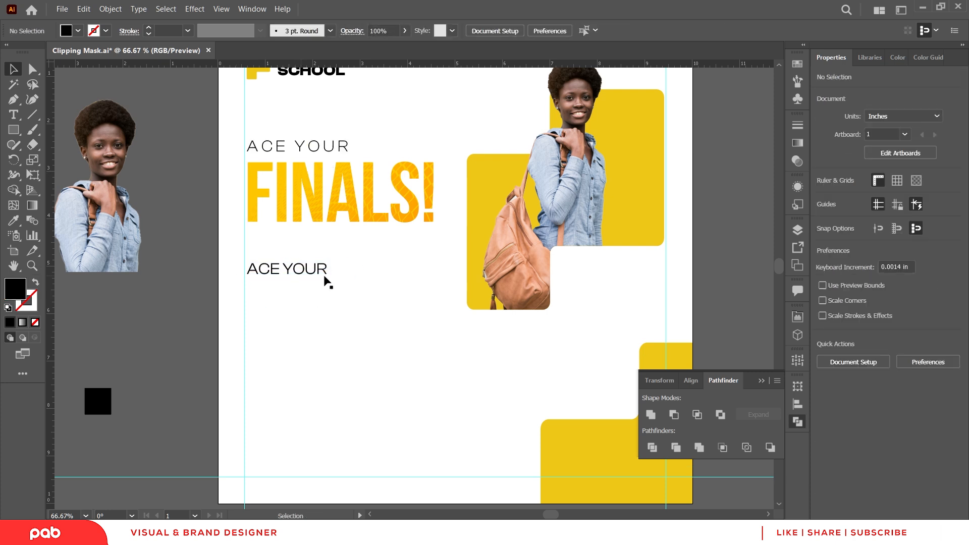
- Turn off All Caps for the copied text below the FINALS! headline
left_click_drag(360, 308, 245, 251)
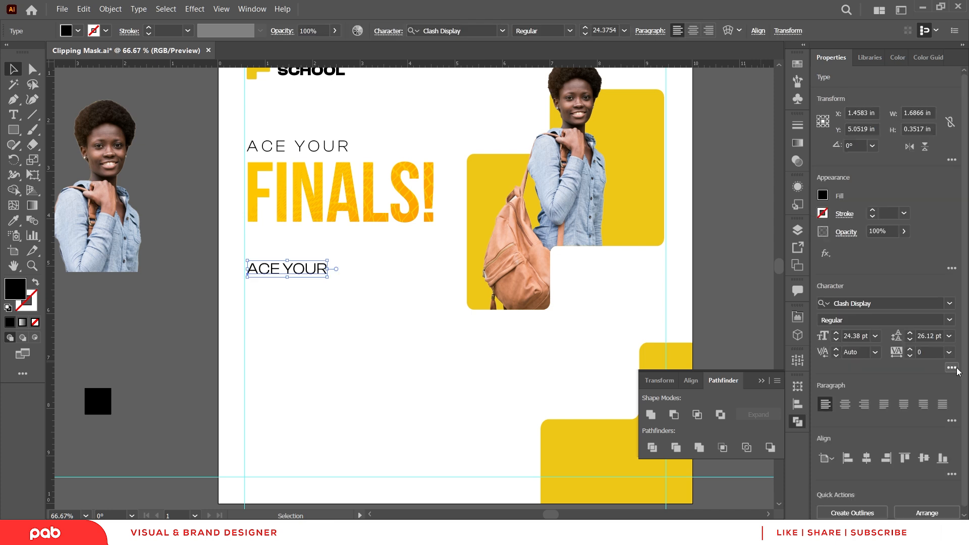
left_click(951, 367)
left_click(828, 289)
left_click(301, 305)
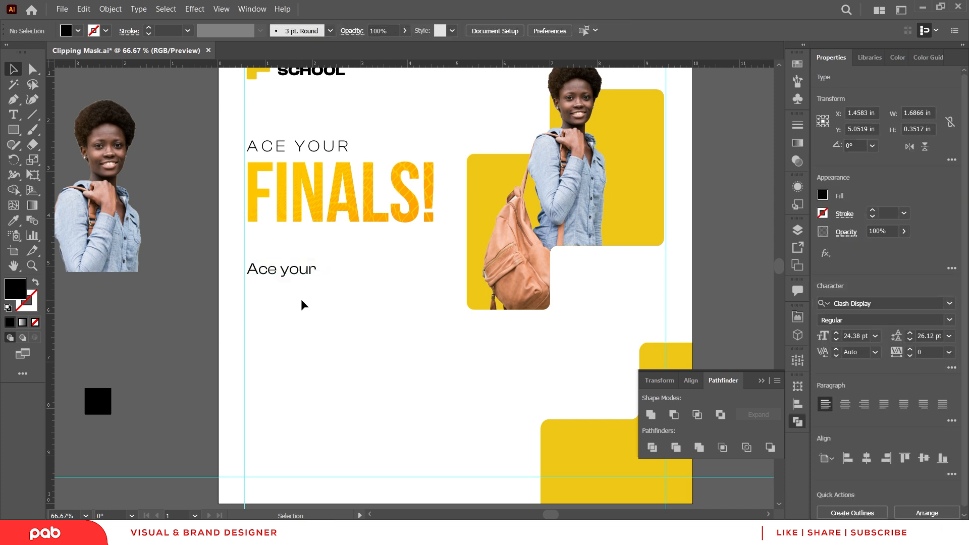
- Replace the copied text with "Our world class tutors are ready to help you succeed!" broken over three lines
left_click(296, 272)
double_click(297, 272)
type("oUR")
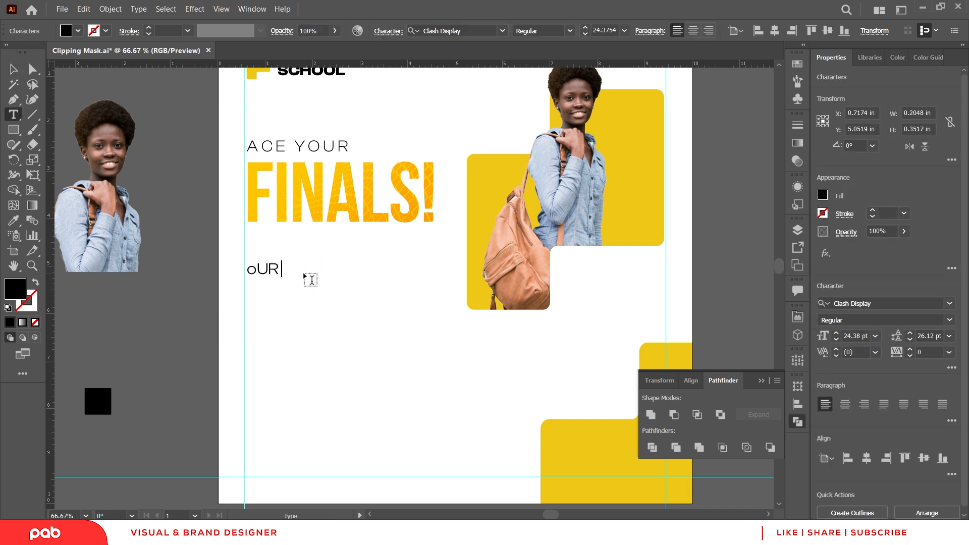
key("BackSpace")
key("BackSpace")
type("ur worl")
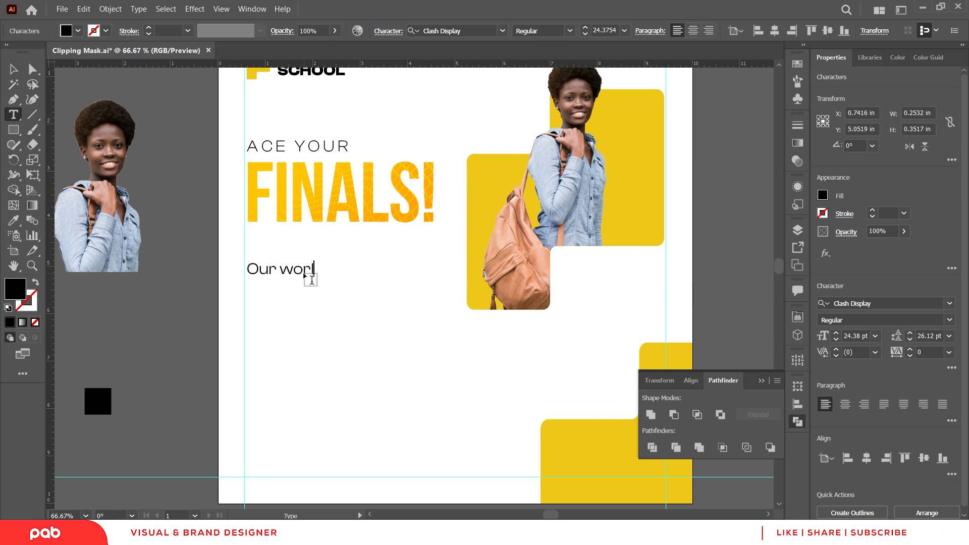
type("d class tutora")
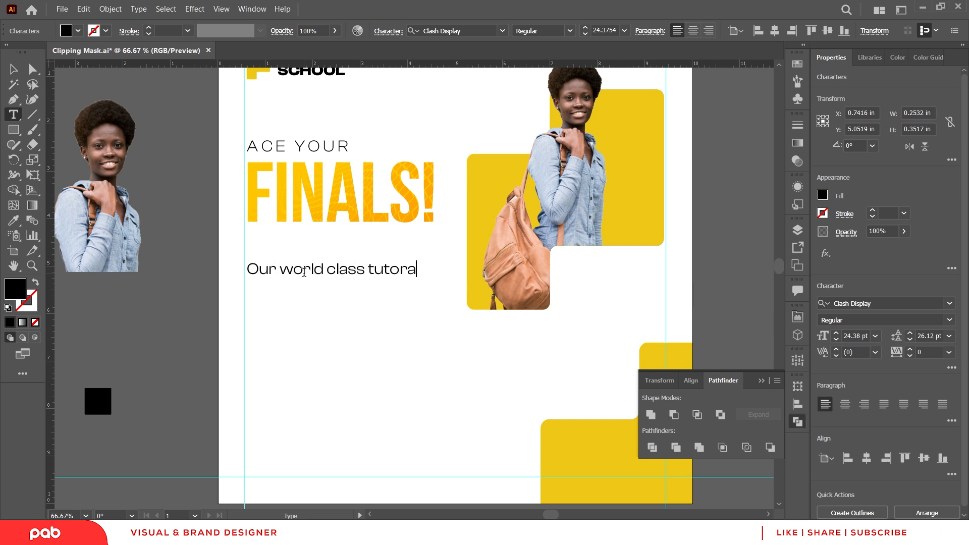
type("s ar")
type("e ready to hel")
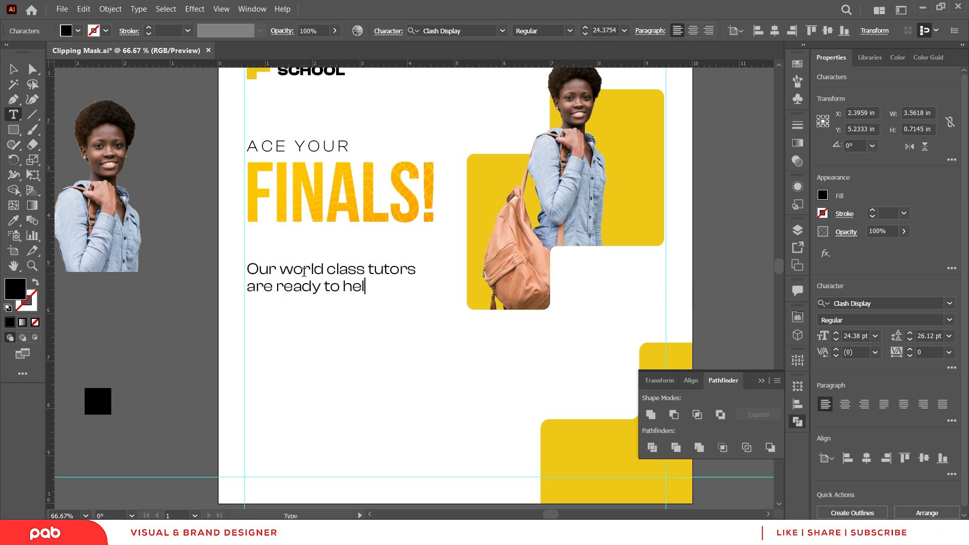
type("p you")
key("Return")
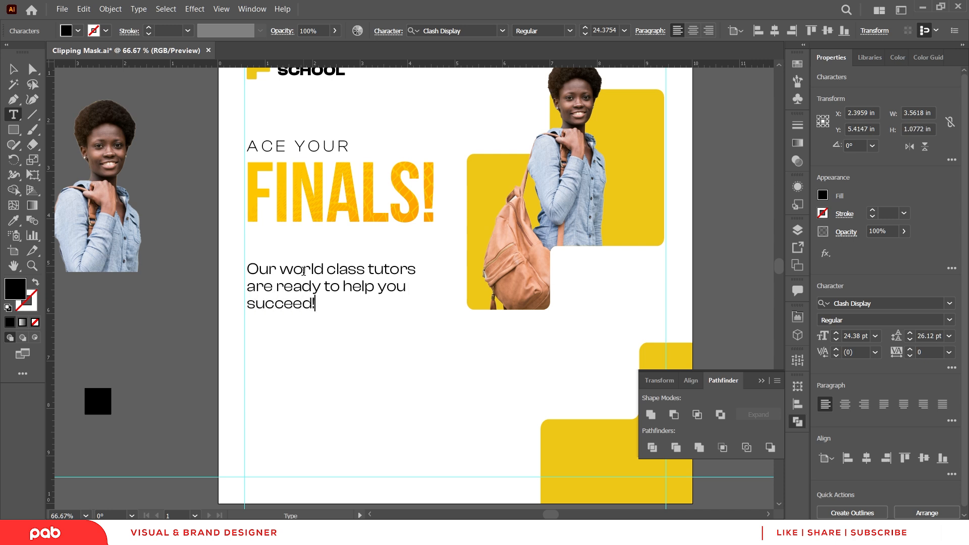
key("Escape")
- Scale the tutors tagline down to about 16 pt and place it close beneath the FINALS! headline
left_click(413, 313)
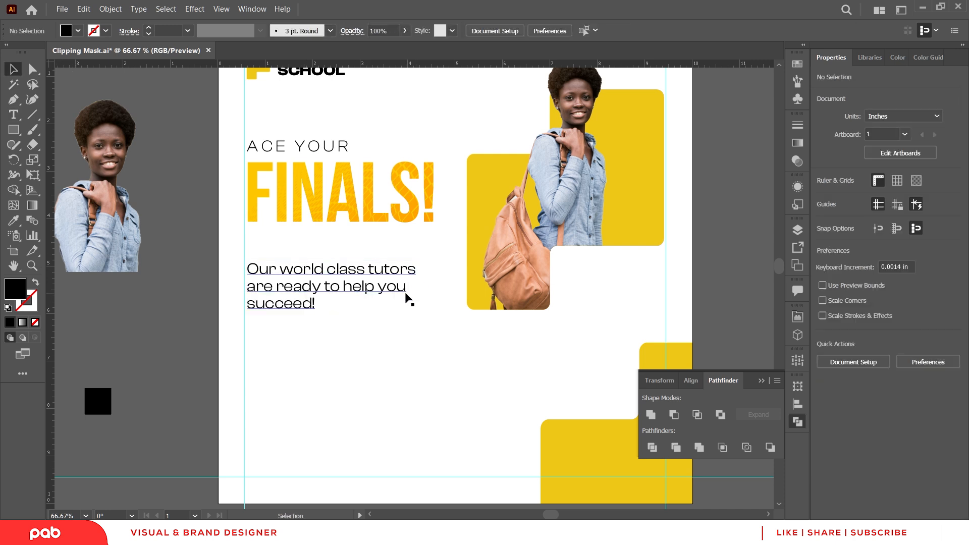
left_click(410, 301)
left_click_drag(416, 310, 336, 264)
- Rebreak the tagline into two lines, with "you succeed!" on the second line
double_click(254, 263)
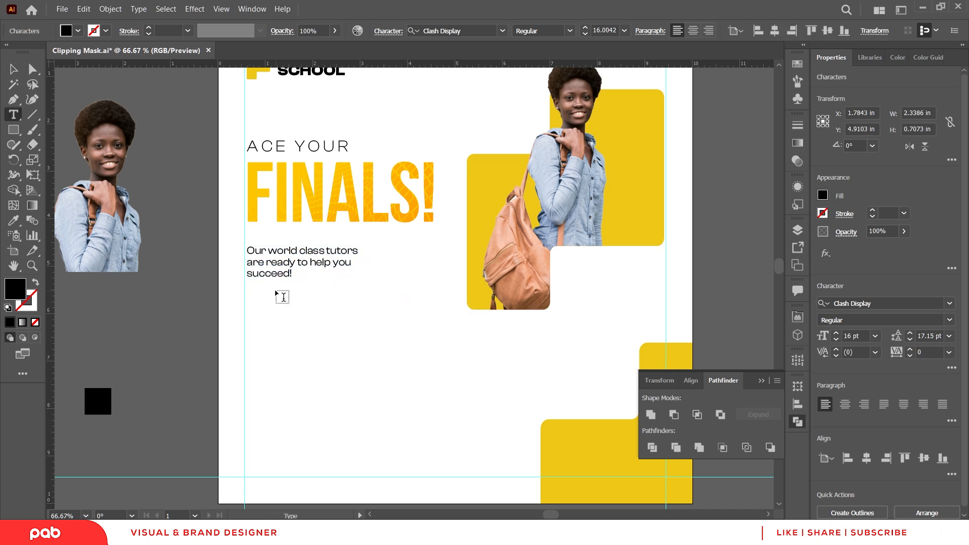
key("BackSpace")
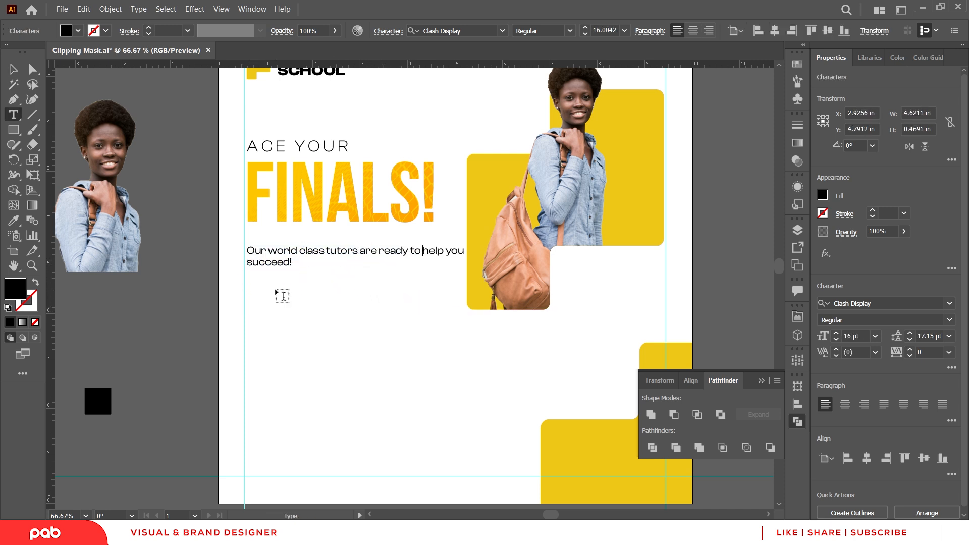
key("Right")
key("Right")
key("Right")
key("Right")
key("Right")
key("Return")
key("End")
key("Delete")
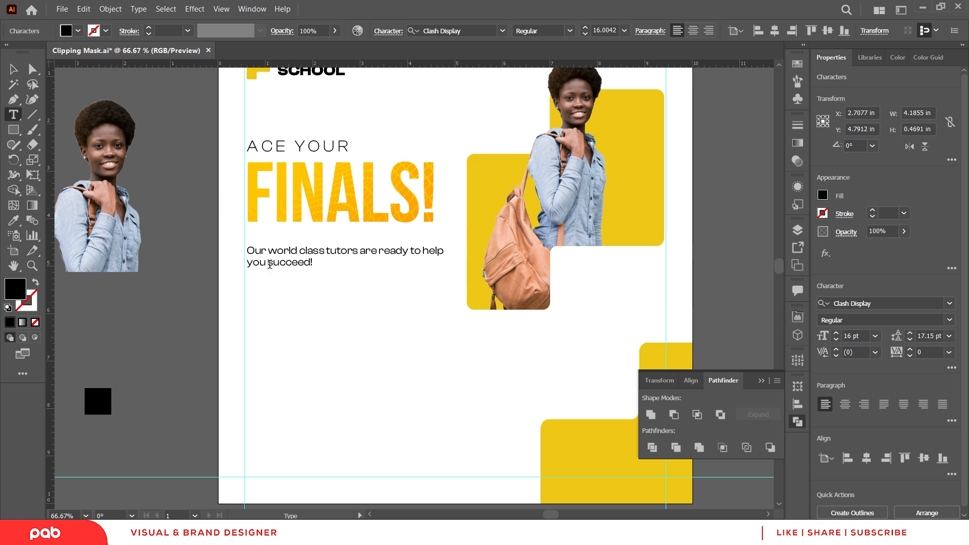
- Set the word "succeed!" in the tagline to Bold
left_click_drag(291, 265, 332, 269)
left_click(950, 317)
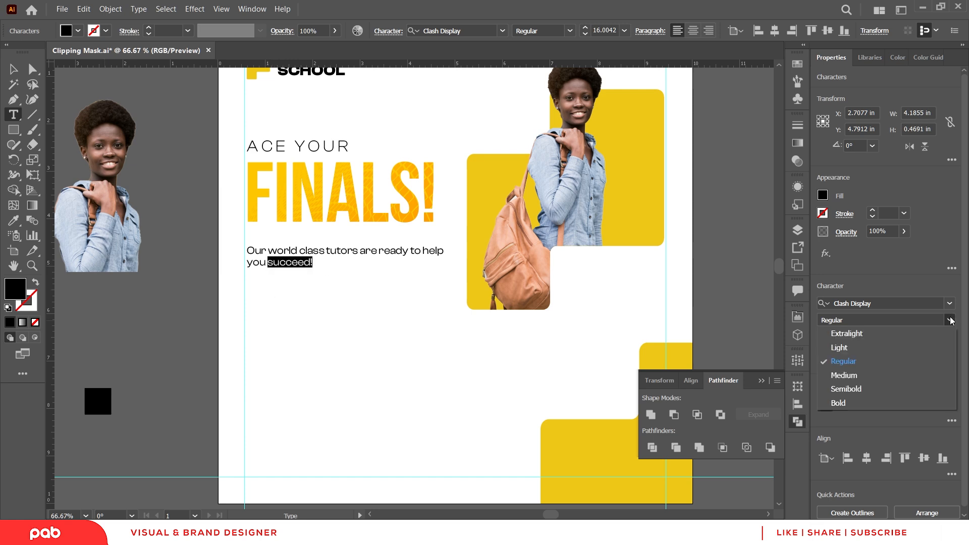
left_click(837, 402)
left_click(13, 69)
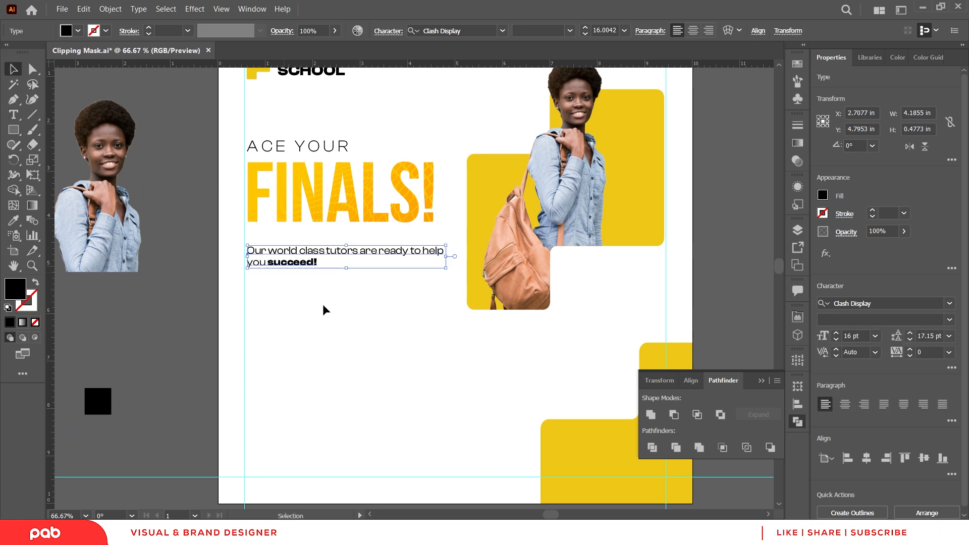
left_click(323, 304)
- Save the document with the whole artboard in view
scroll(321, 303, "down", 1)
scroll(321, 303, "up", 1)
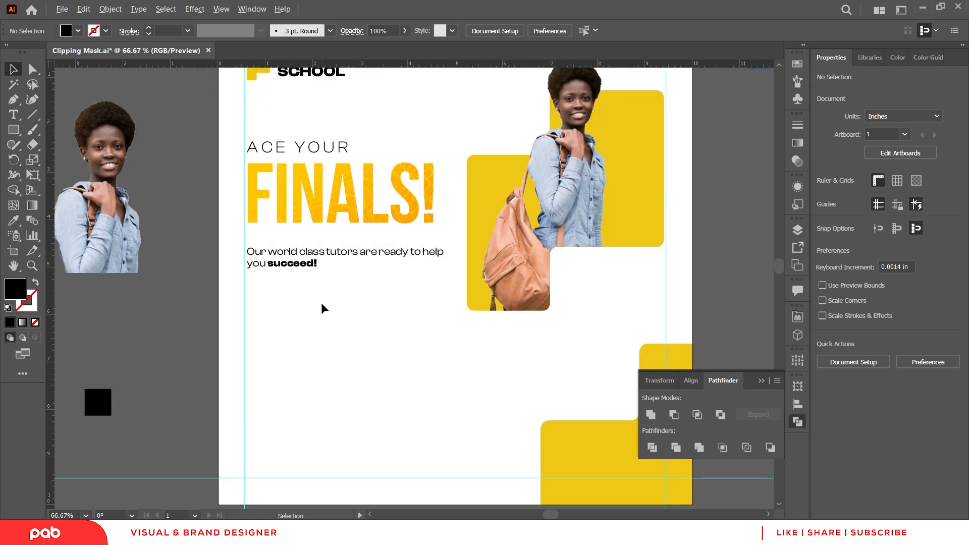
scroll(321, 302, "down", 1)
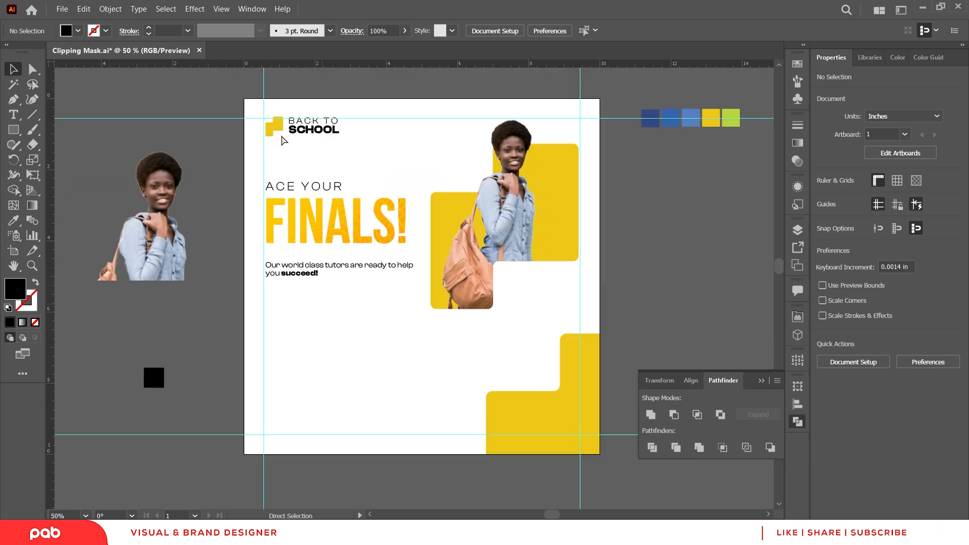
key("ctrl+s")
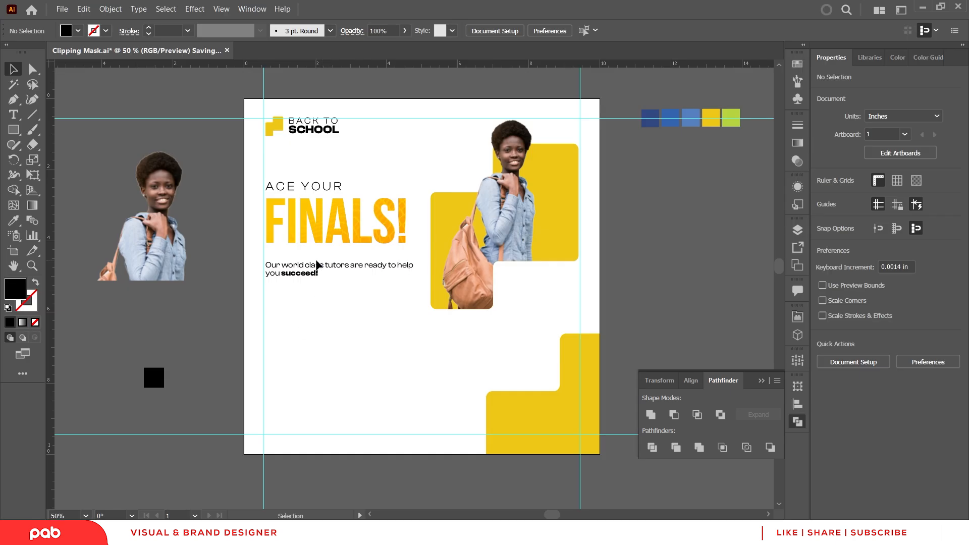
- Place two copies of the tagline lower on the artboard and replace the lowest copy's text with "Contact Us:"
left_click_drag(316, 272, 312, 387)
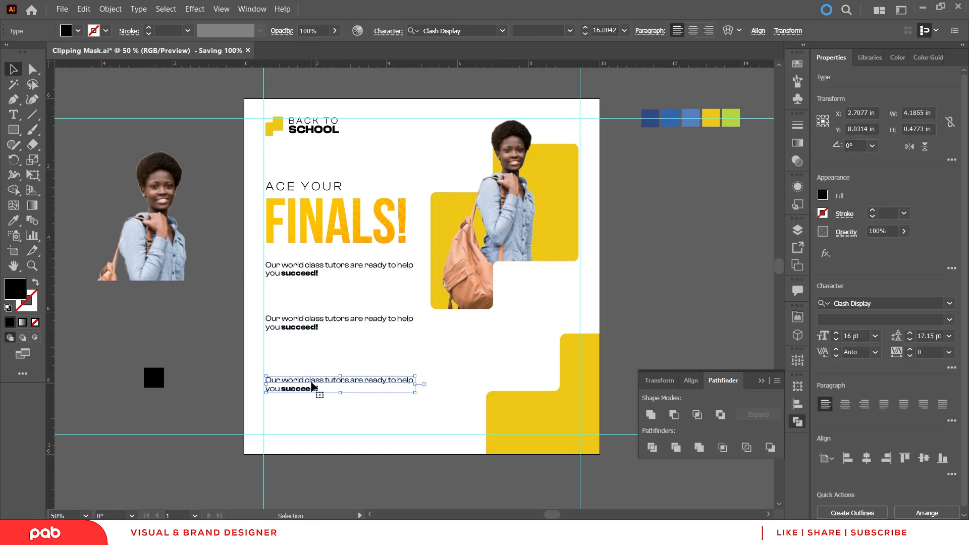
double_click(311, 387)
key("ctrl+a")
type("Contat")
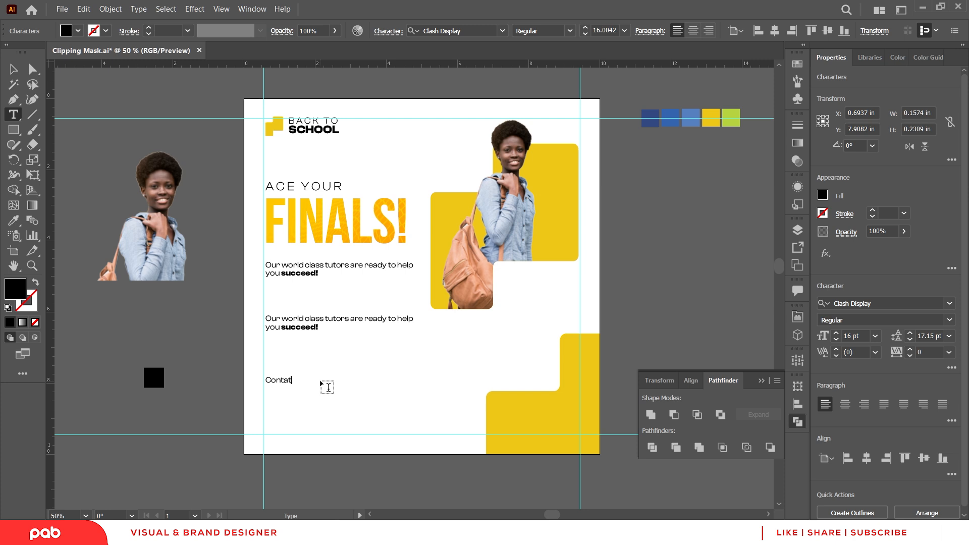
type("t Us:")
- Add lines under Contact Us: for the website "W: backtoschool.com", the e-mail (E:), the phone number (P:) and the address (A:)
key("Return")
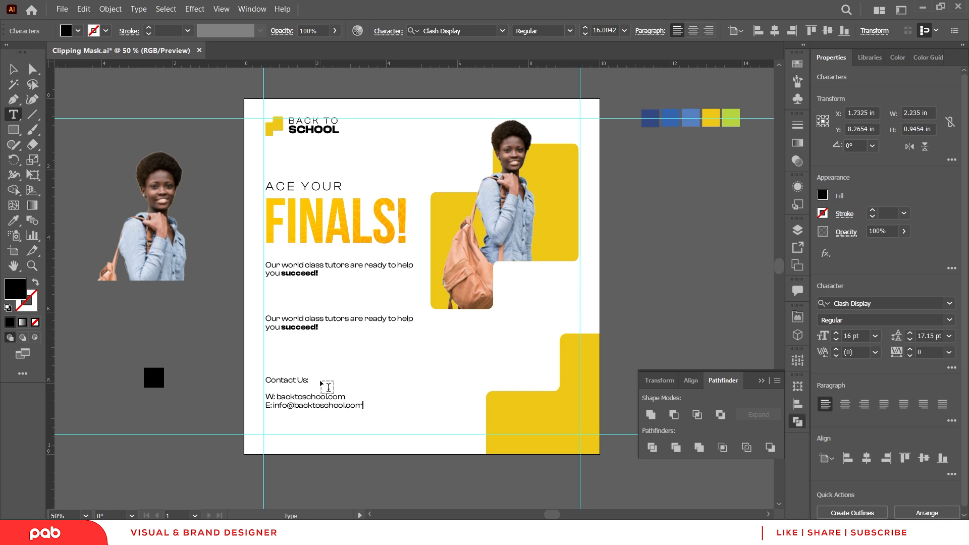
key("Return")
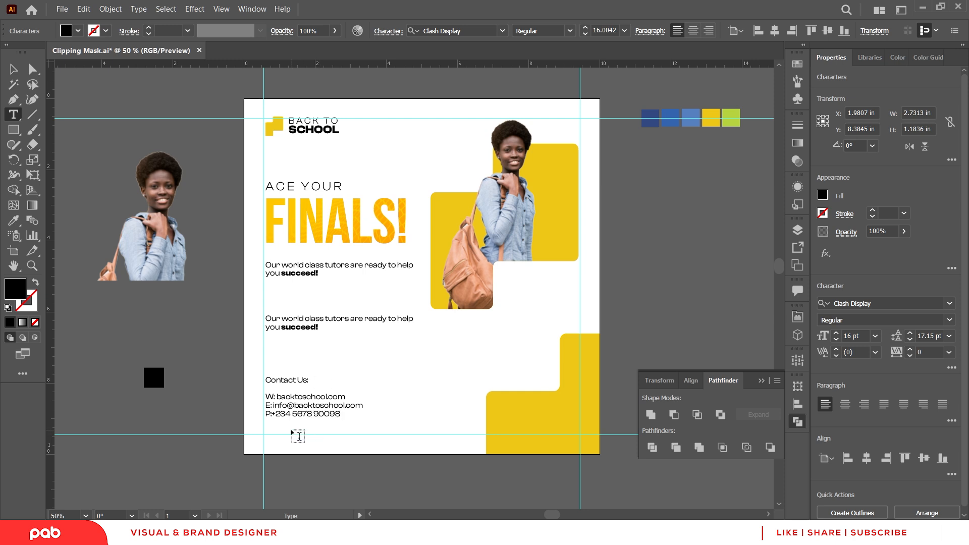
key("Return")
type("A: Abuja, Nigeria")
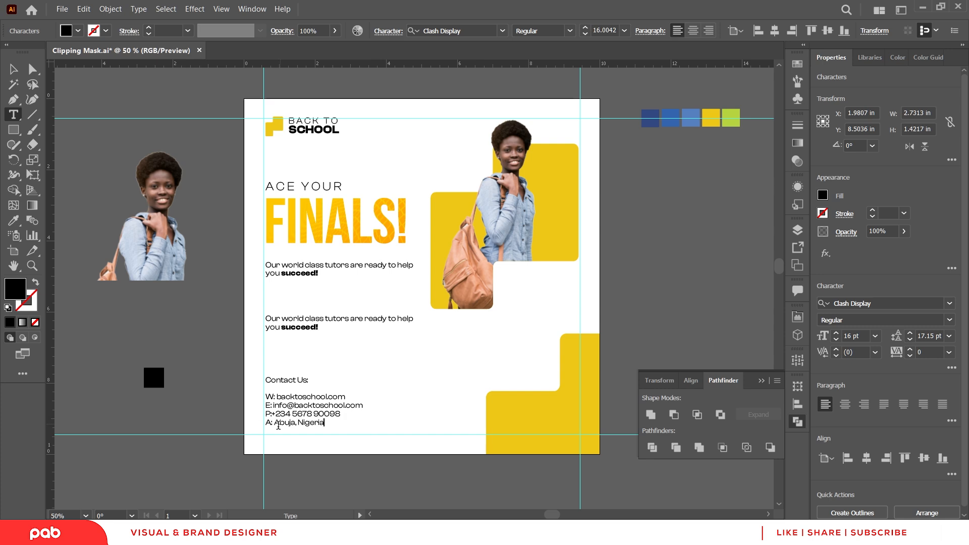
- Set the W: and E: labels in the contact block to Bold
scroll(278, 424, "up", 1)
scroll(270, 443, "up", 3)
left_click_drag(283, 371, 256, 373)
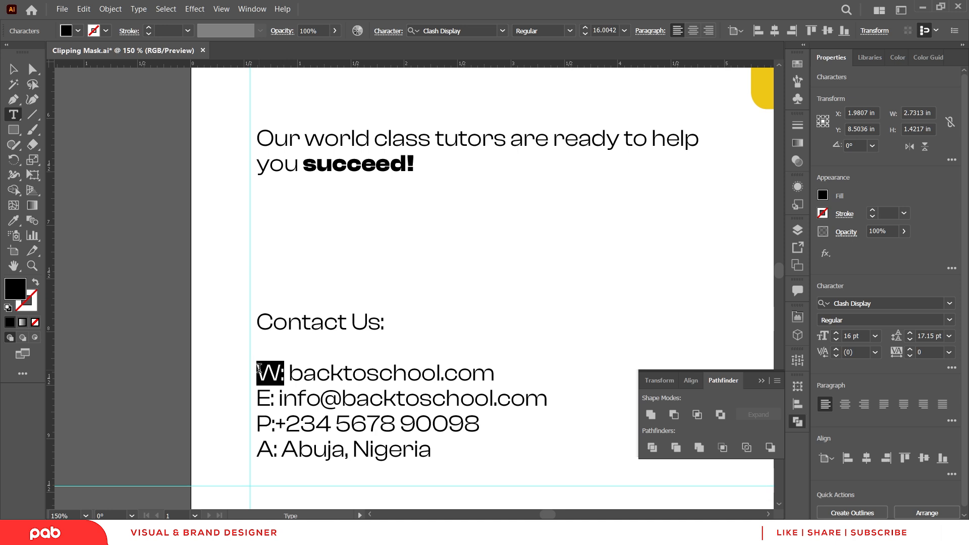
left_click(949, 320)
left_click(833, 403)
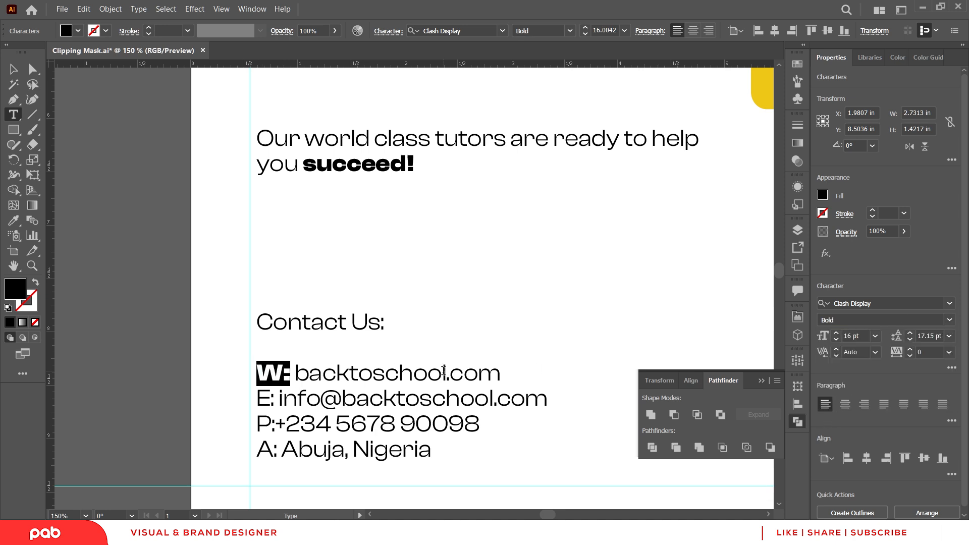
left_click_drag(277, 402, 231, 394)
left_click(949, 320)
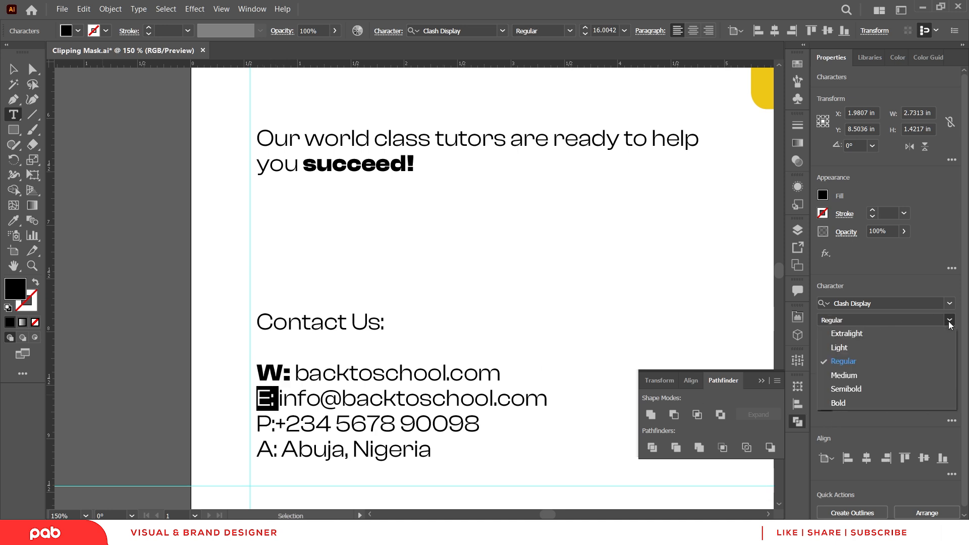
left_click(828, 406)
- Set the P: and A: labels in the contact block to Bold
left_click_drag(277, 424, 261, 424)
left_click(949, 320)
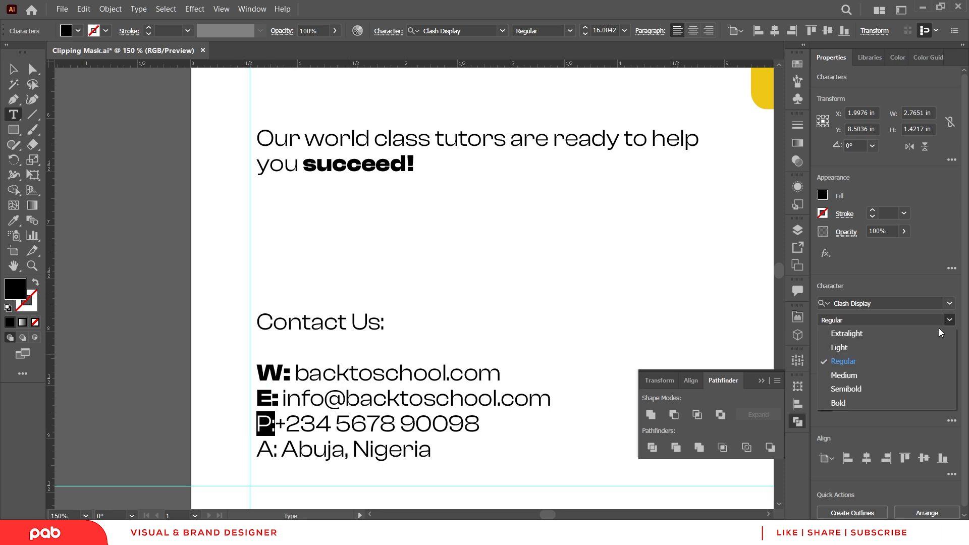
left_click(864, 405)
left_click_drag(279, 450, 257, 449)
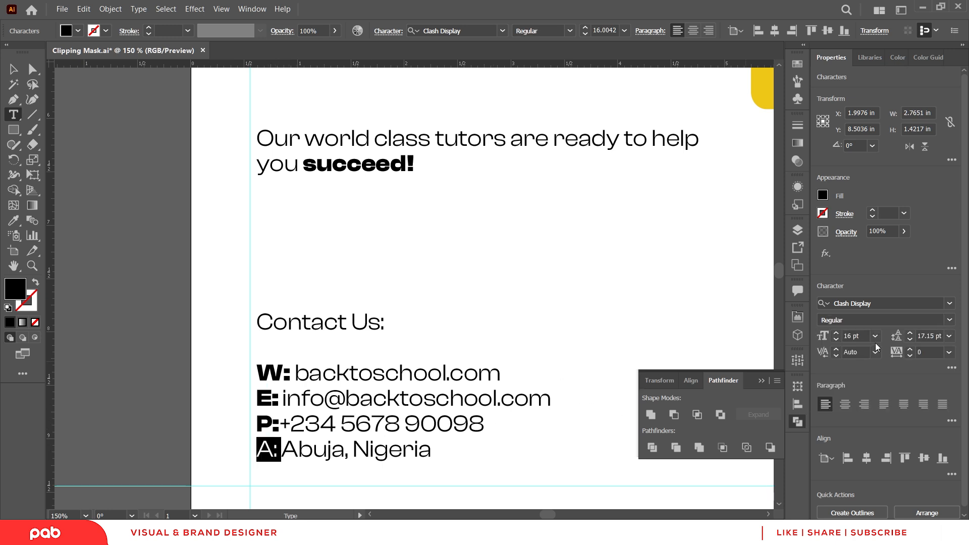
left_click(949, 323)
left_click(864, 406)
key("Escape")
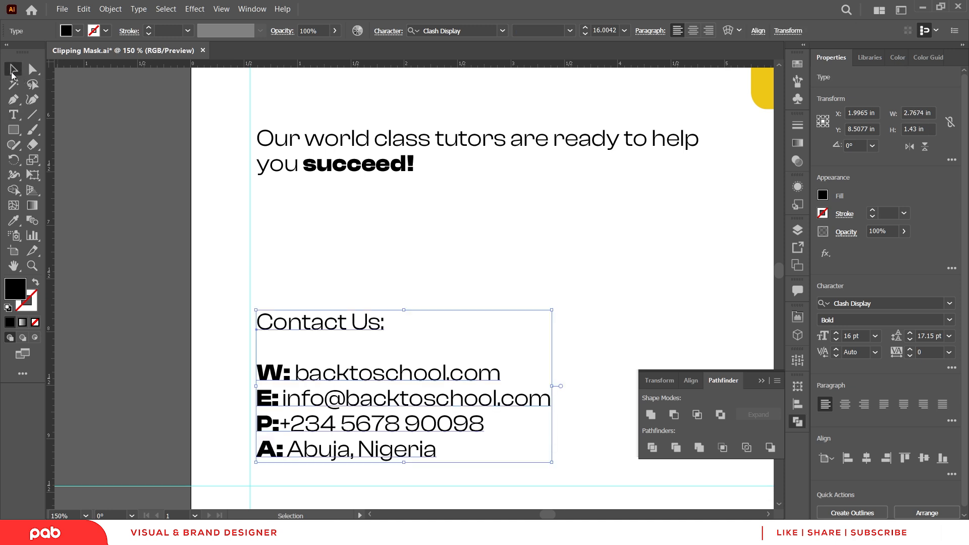
- Set the contact block's tracking to 50 and delete the colon after "Contact Us"
scroll(948, 355, "up", 5)
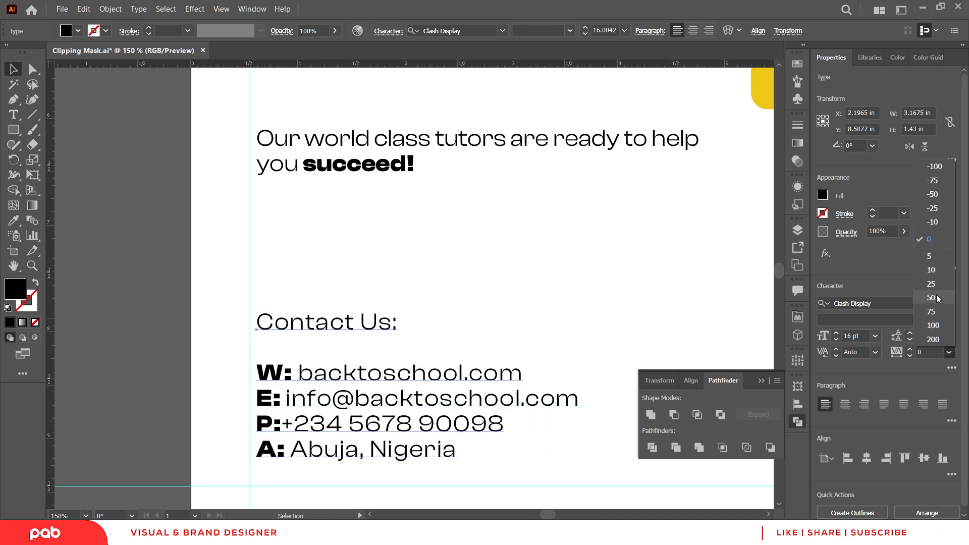
double_click(380, 324)
left_click(399, 326)
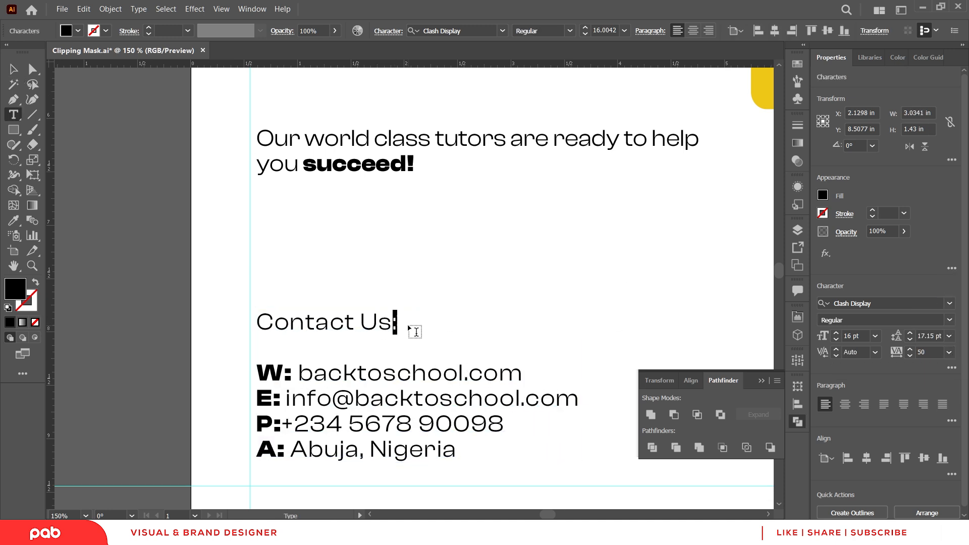
key("BackSpace")
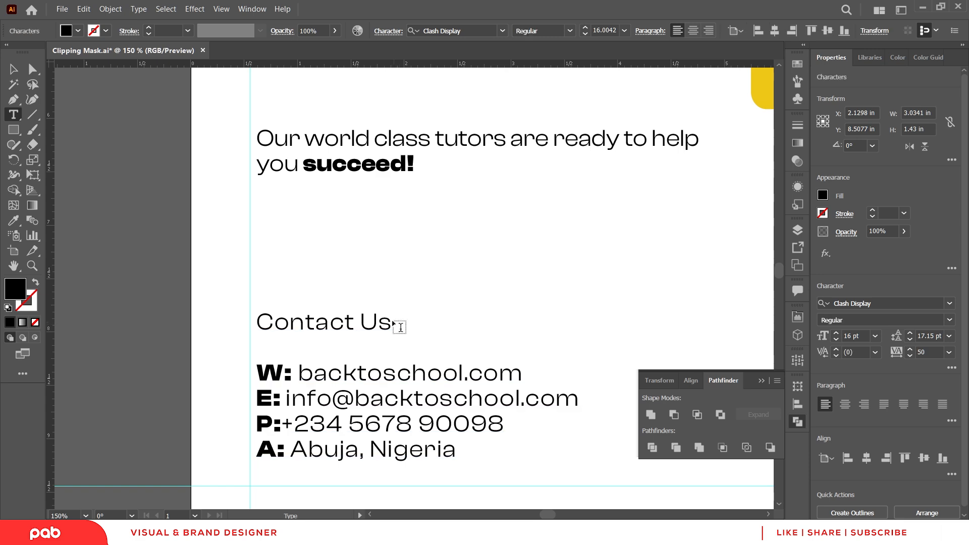
- Set the "Contact Us" heading to Bold
left_click_drag(396, 327, 119, 316)
left_click(949, 319)
left_click(840, 393)
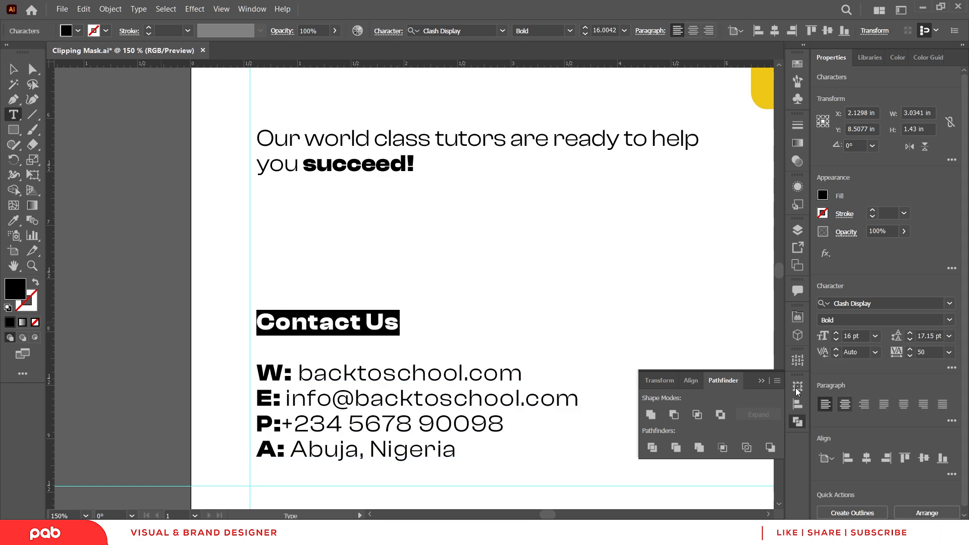
key("Escape")
- Replace the middle tagline copy's text with "REGISTER HERE:" and, after a blank line, "aceyourfinals.backtoschool.com"
left_click(425, 244)
scroll(426, 239, "down", 2)
left_click_drag(500, 244, 389, 322)
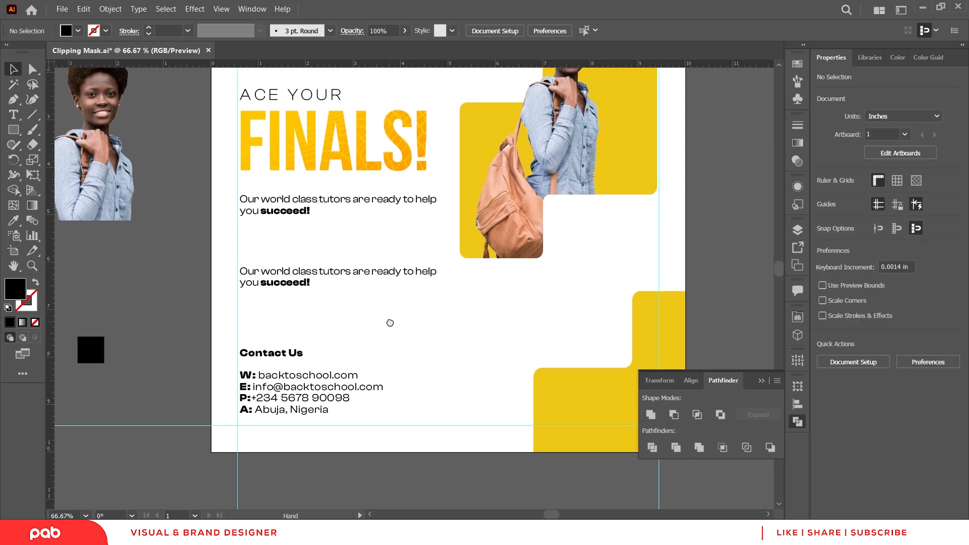
left_click(317, 276)
double_click(317, 276)
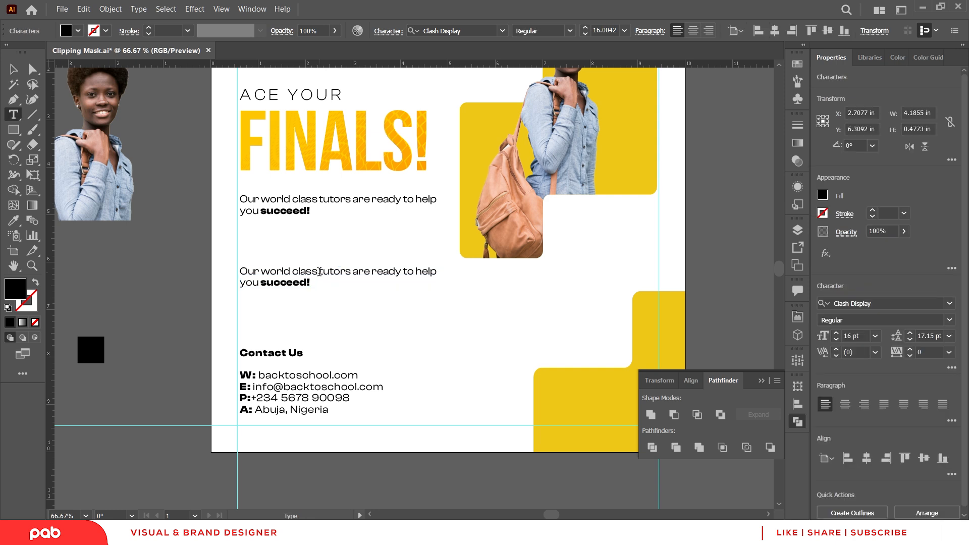
key("ctrl+a")
type("REGISTER")
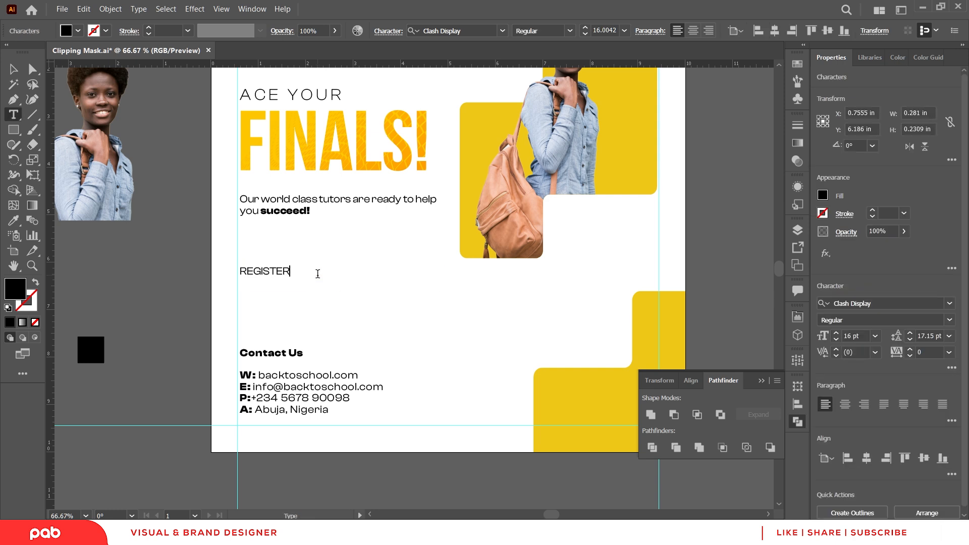
type(" HERE")
key("Return")
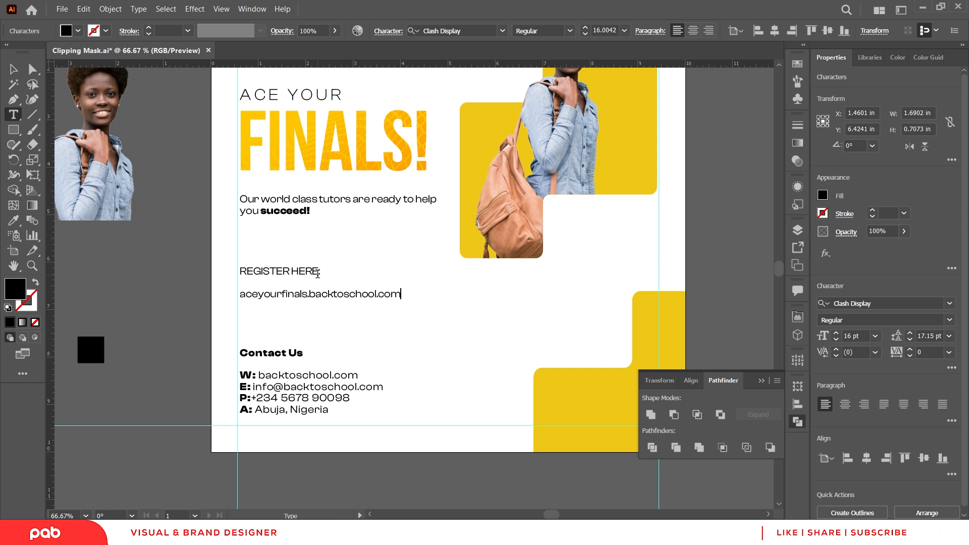
- Try setting the aceyourfinals.backtoschool.com line to Bold and removing the blank line above it
left_click_drag(241, 294, 476, 293)
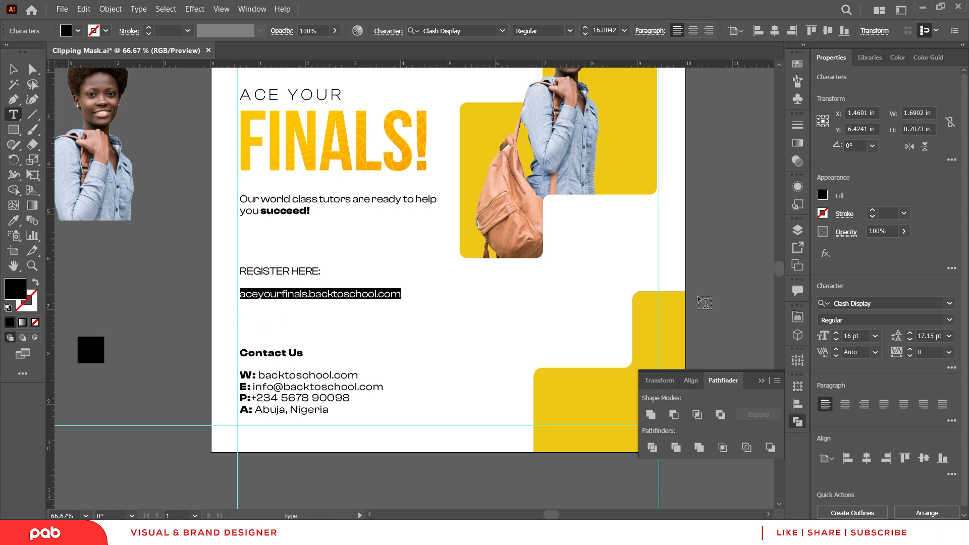
left_click(949, 320)
left_click(833, 404)
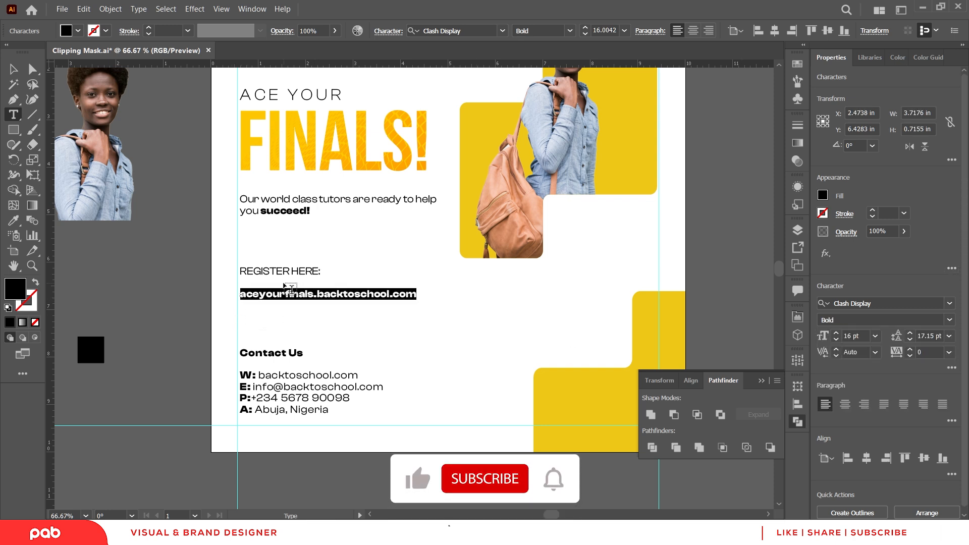
left_click(242, 296)
key("BackSpace")
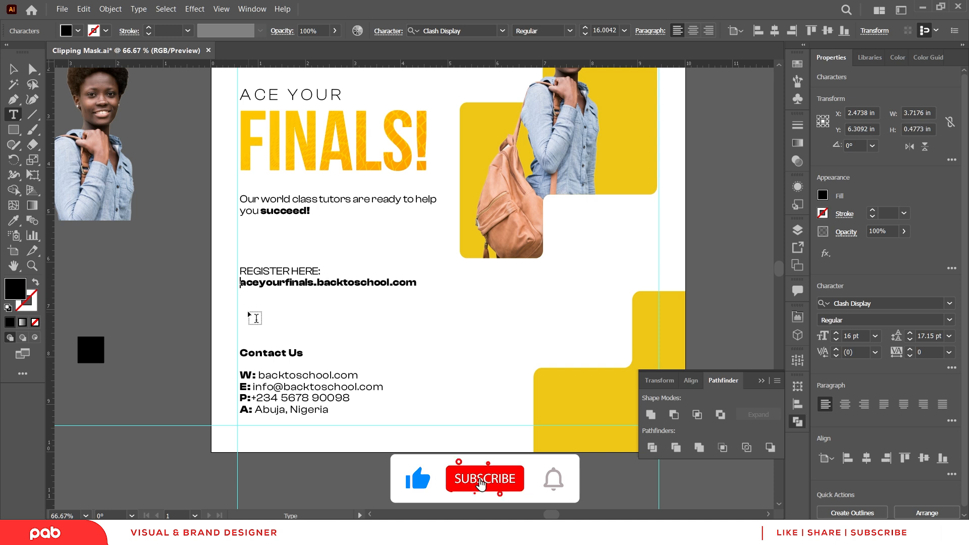
key("ctrl+z")
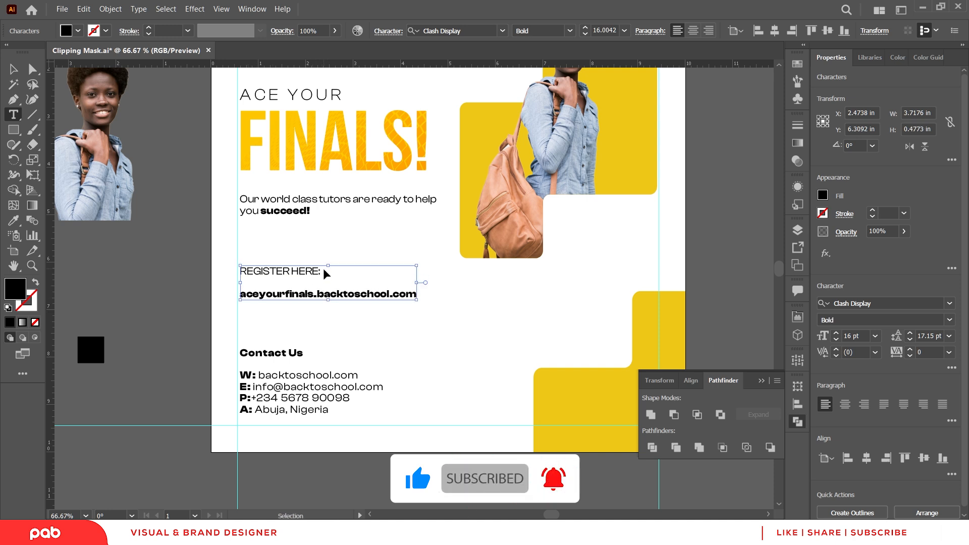
key("ctrl+z")
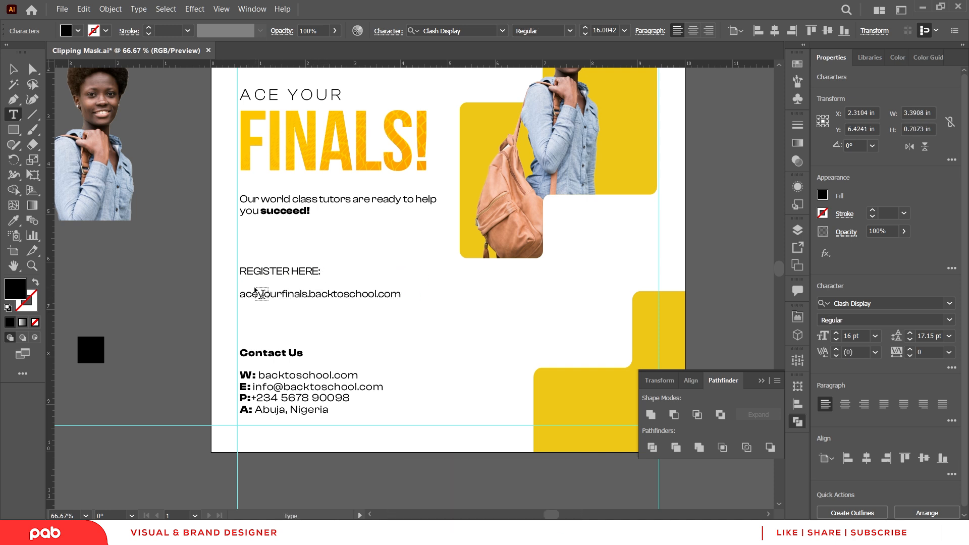
- Set "REGISTER HERE:" to Bold and reduce the registration text's leading until the web address sits close beneath the heading
left_click(908, 320)
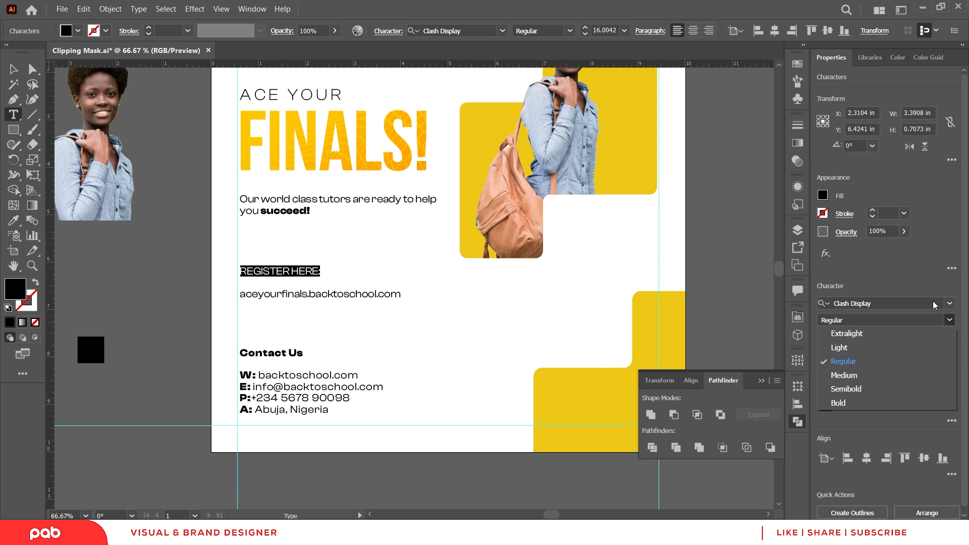
left_click(853, 399)
left_click(8, 70)
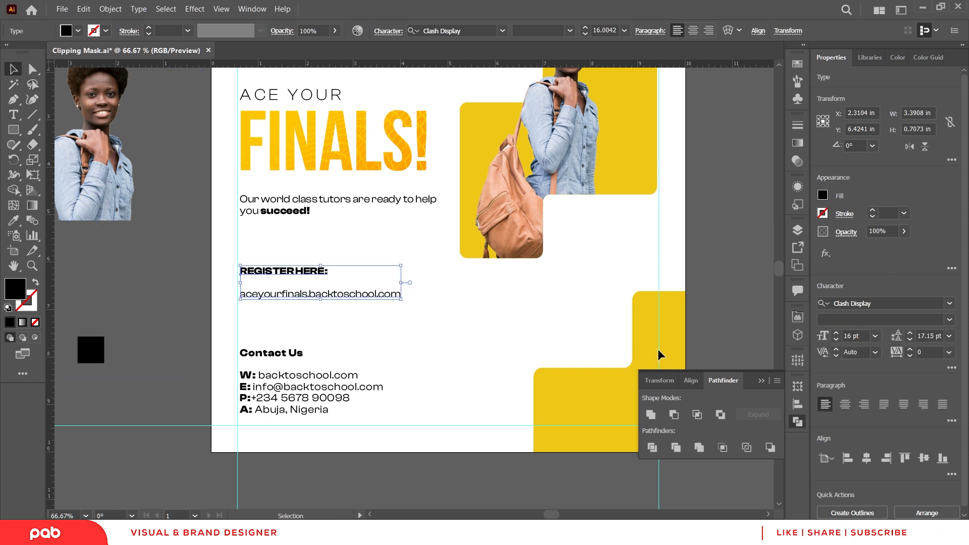
left_click(911, 340)
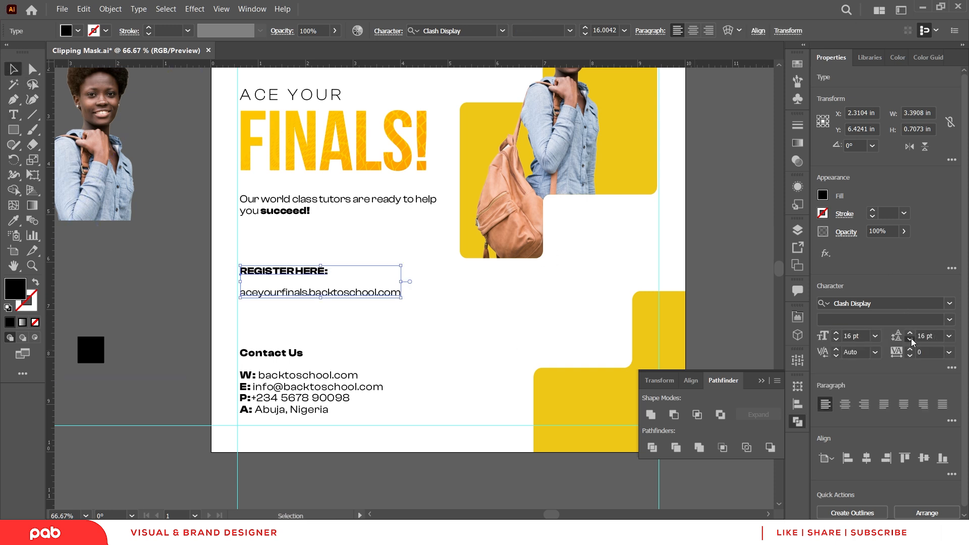
left_click(911, 341)
left_click(667, 220)
- Set the tagline under FINALS! to a font size of 23 pt with 25 pt leading
scroll(349, 260, "up", 2)
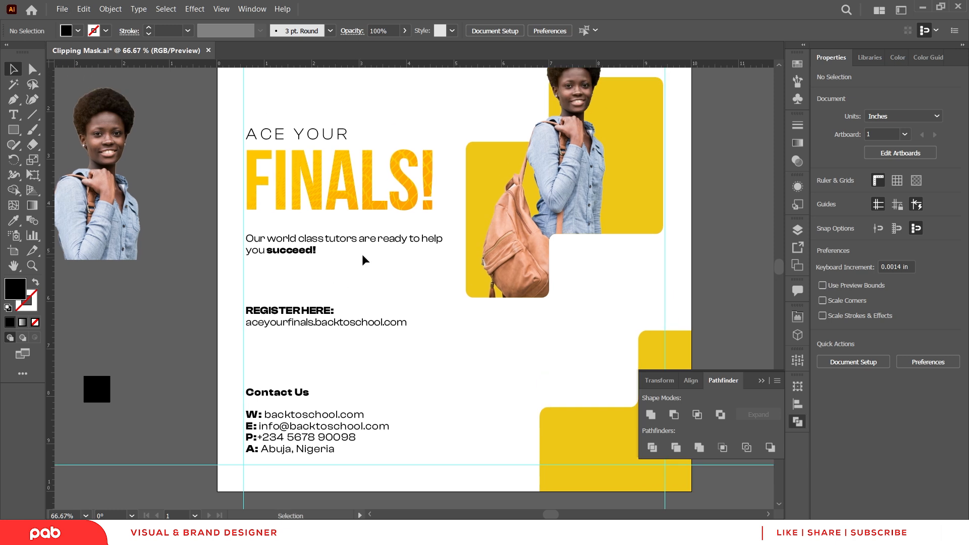
left_click(363, 253)
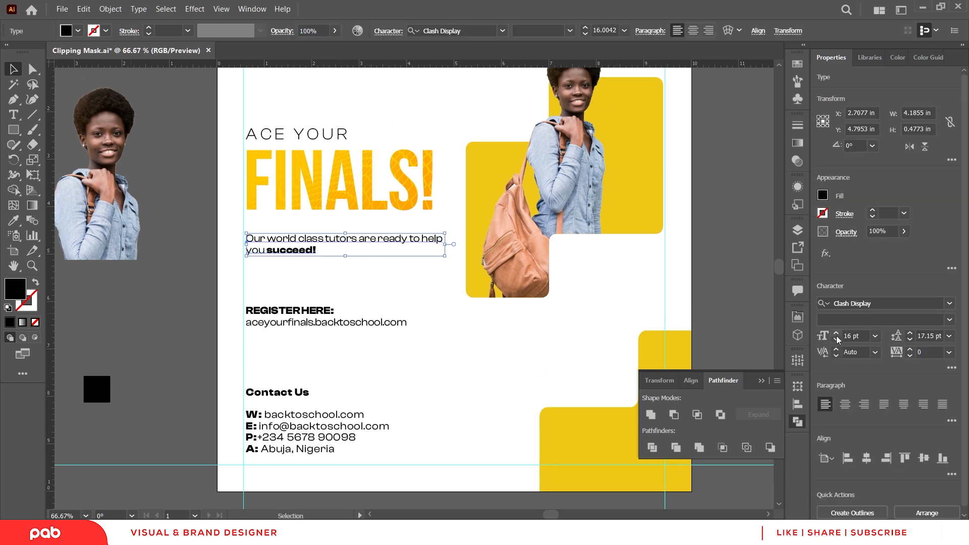
left_click(836, 333)
left_click(837, 333)
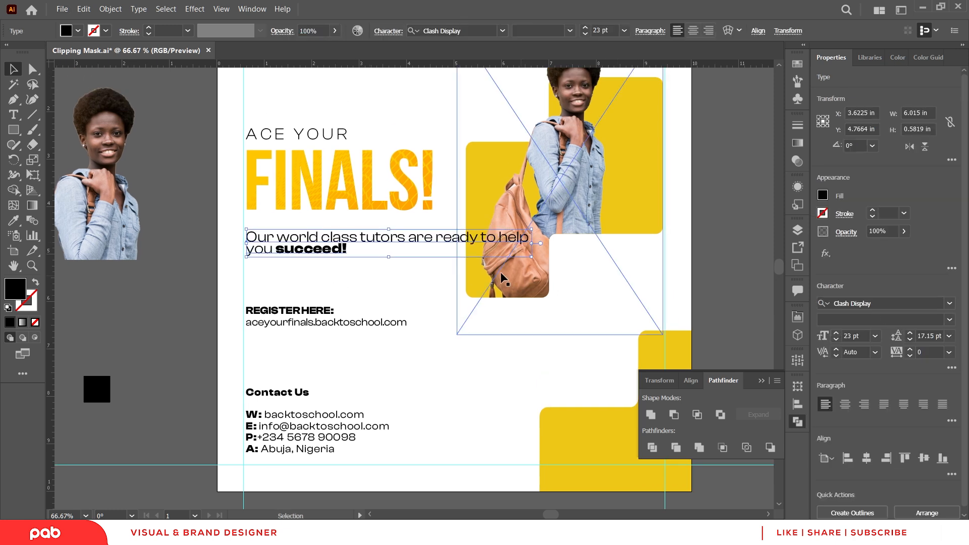
left_click(910, 334)
- Rebreak the tagline into three lines: "Our world class tutors are", "ready to help you" and "succeed!"
double_click(440, 237)
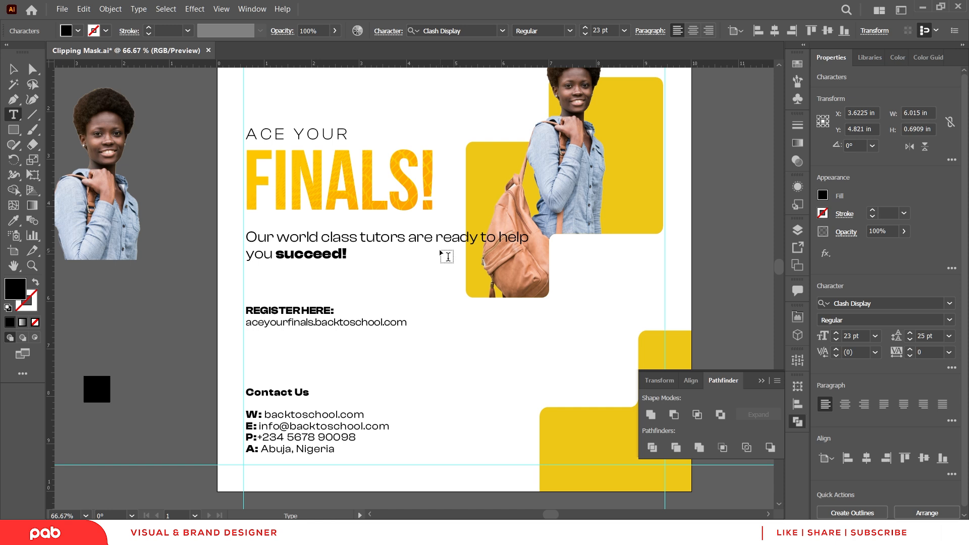
key("Return")
key("BackSpace")
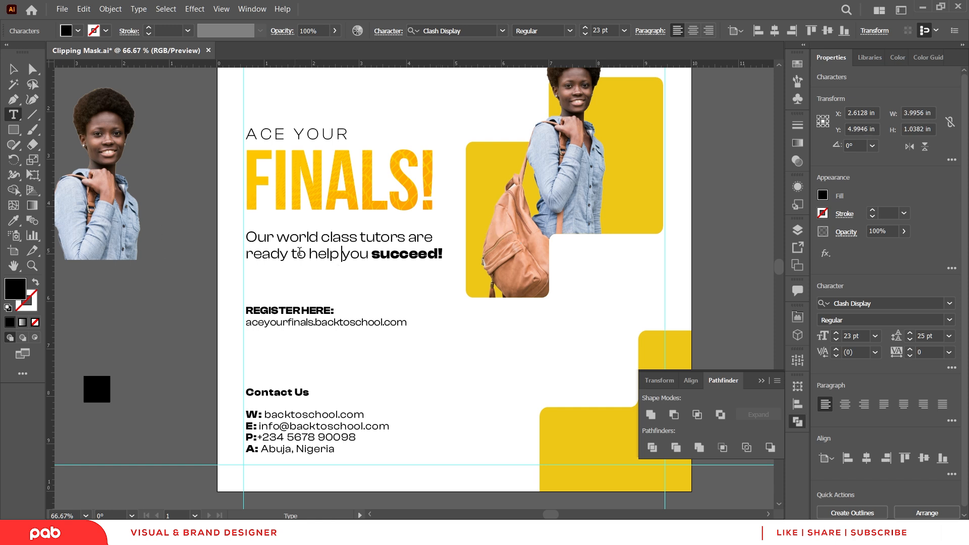
left_click(374, 254)
key("Return")
key("Escape")
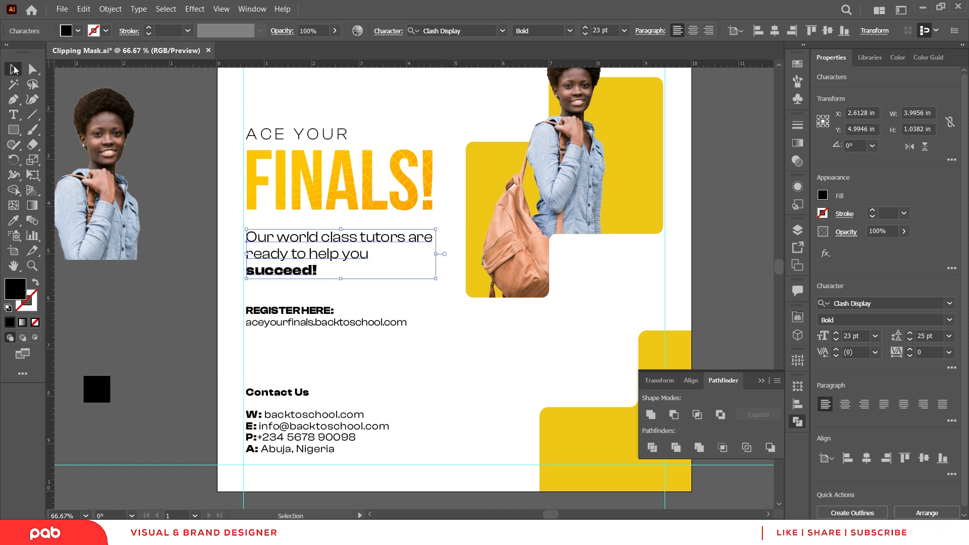
- Move the registration text down about 0.15 in and draw a rectangle about 4.72 by 1.01 in over it from the artboard's left edge
left_click_drag(300, 316, 300, 324)
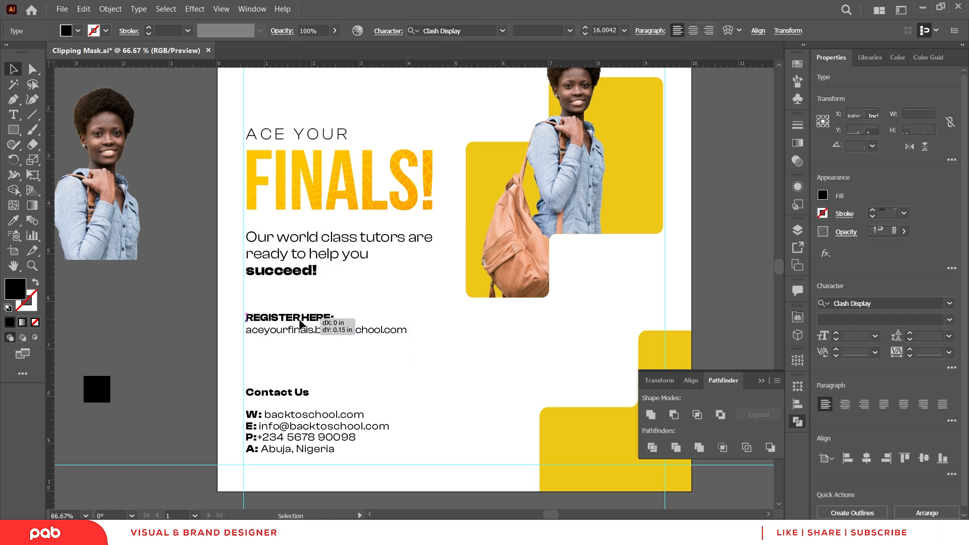
left_click(196, 304)
key("m")
left_click_drag(216, 304, 442, 354)
key("v")
- Fill the rectangle with the light blue sampled from the palette swatches and send it to the back behind the registration text
scroll(425, 319, "down", 2)
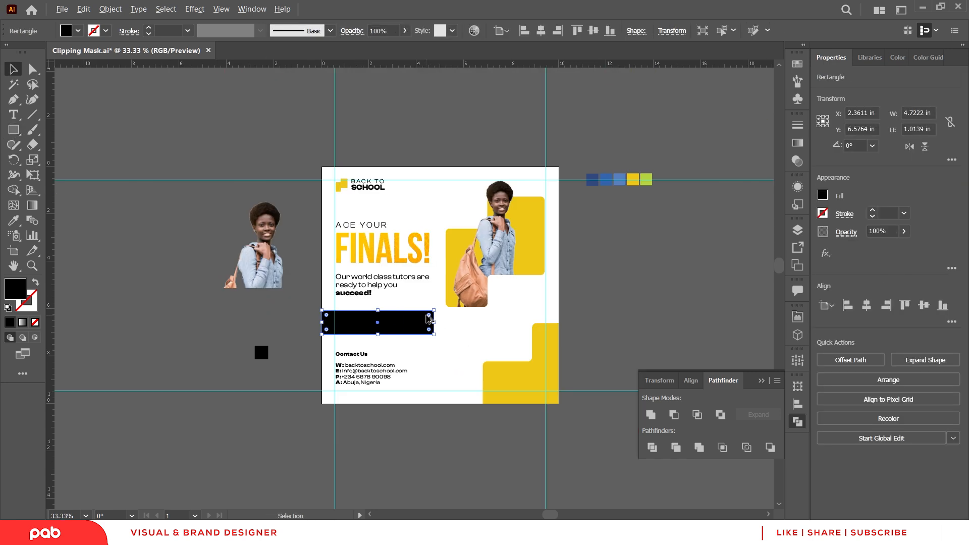
key("i")
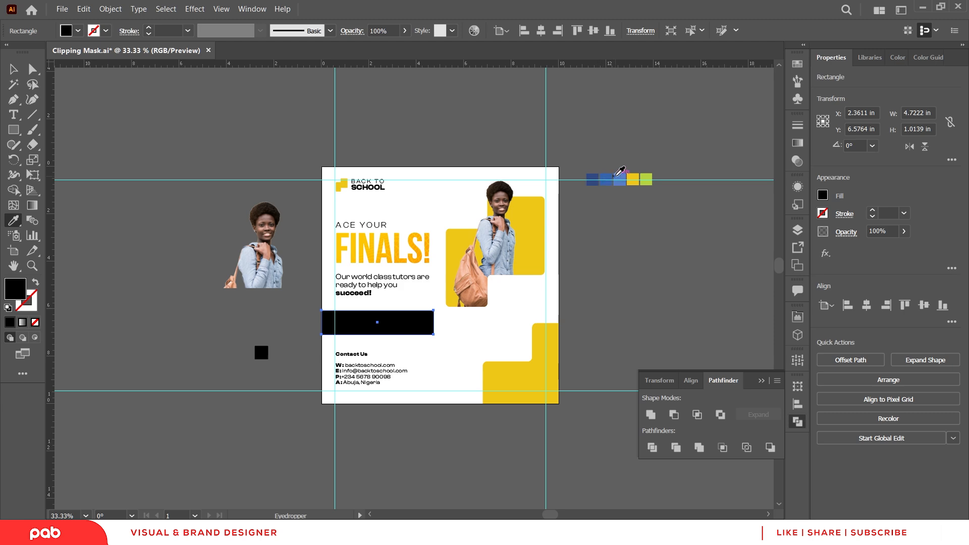
left_click(614, 177)
key("v")
scroll(412, 317, "up", 2)
right_click(412, 319)
mouse_move(475, 268)
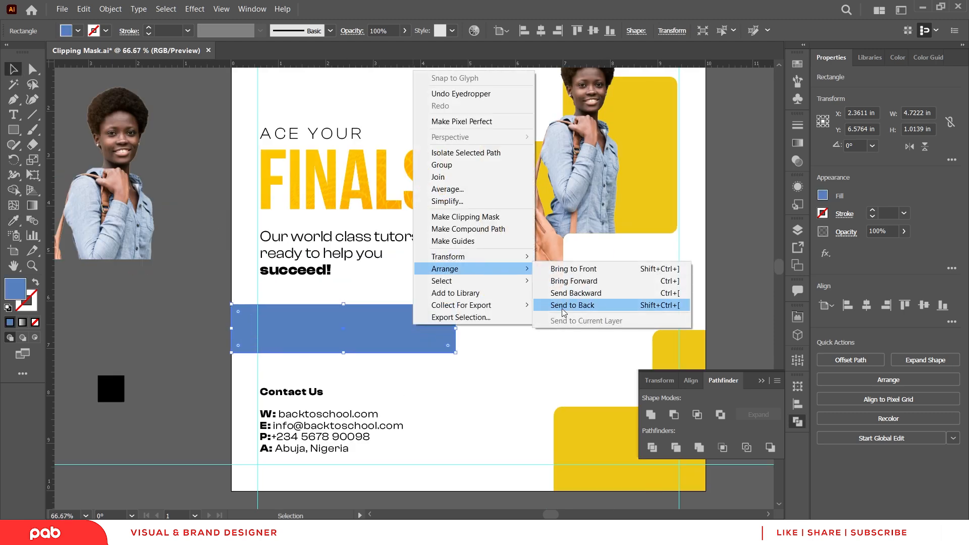
left_click(564, 305)
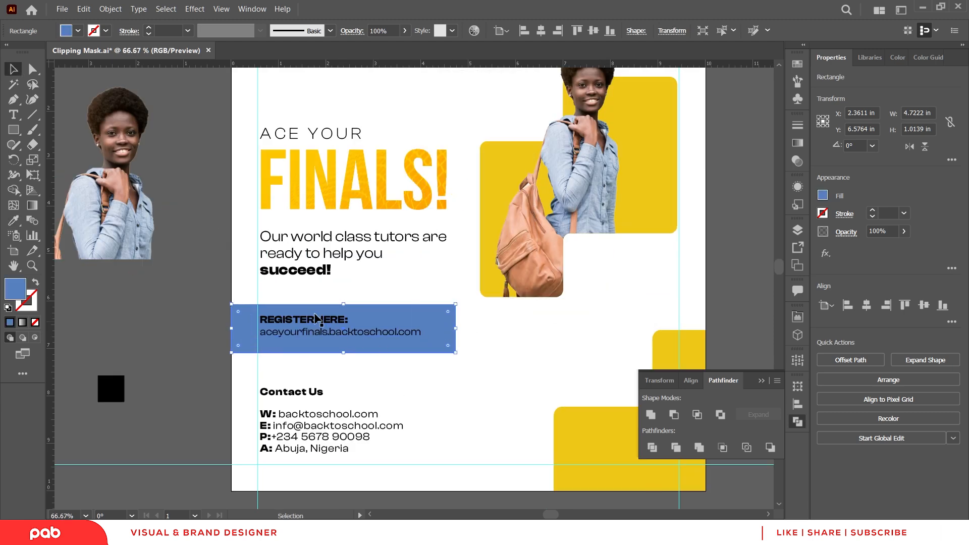
- Center the registration text vertically on the blue bar and change the text colour to white
left_click(416, 334, "shift")
left_click(923, 306)
left_click(498, 339)
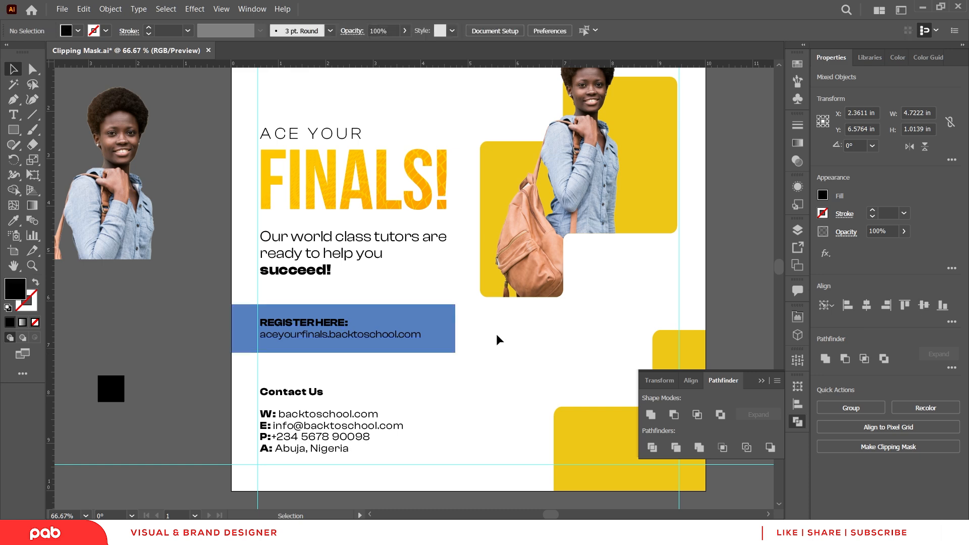
left_click(422, 328)
key("i")
left_click(494, 334)
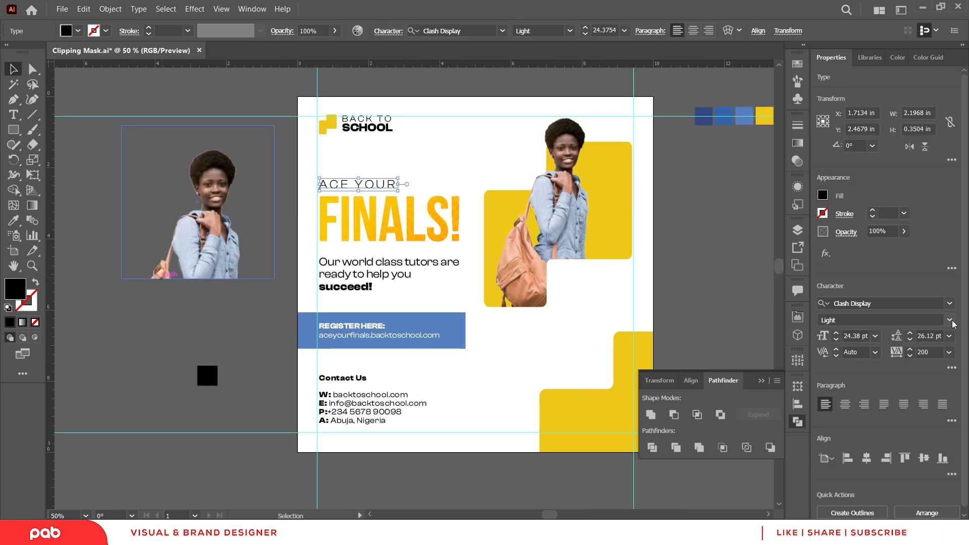
- Set the "ACE YOUR" line to Medium weight with tracking 0
left_click(951, 321)
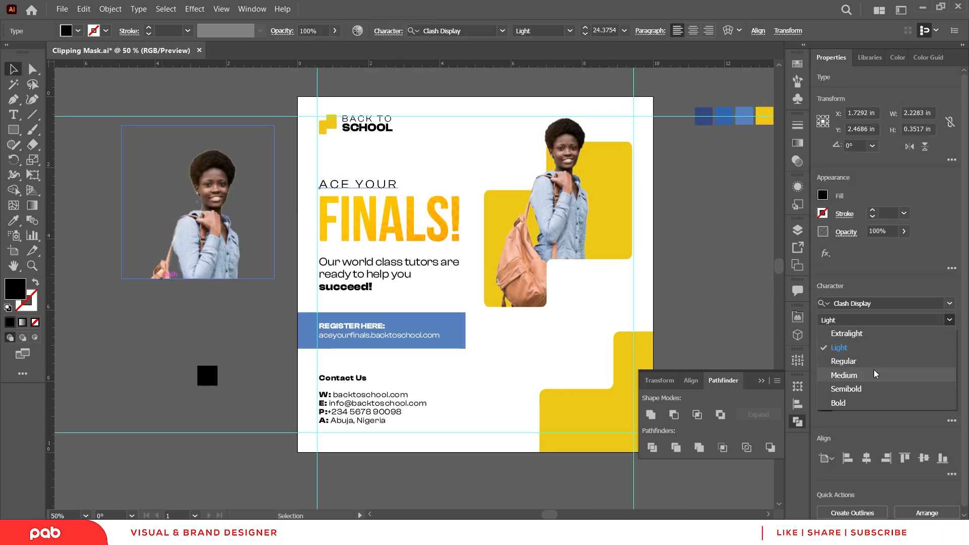
left_click(844, 375)
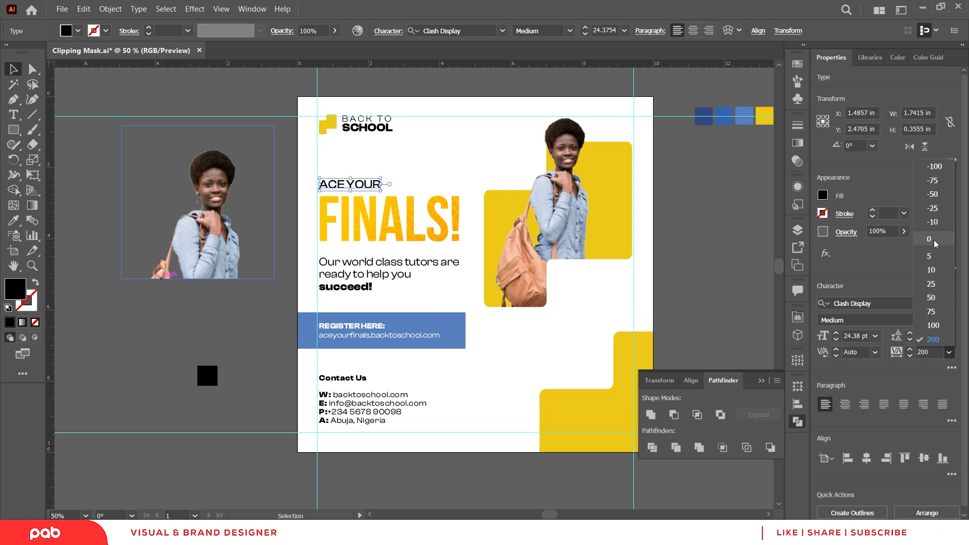
left_click(703, 231)
scroll(414, 188, "up", 1)
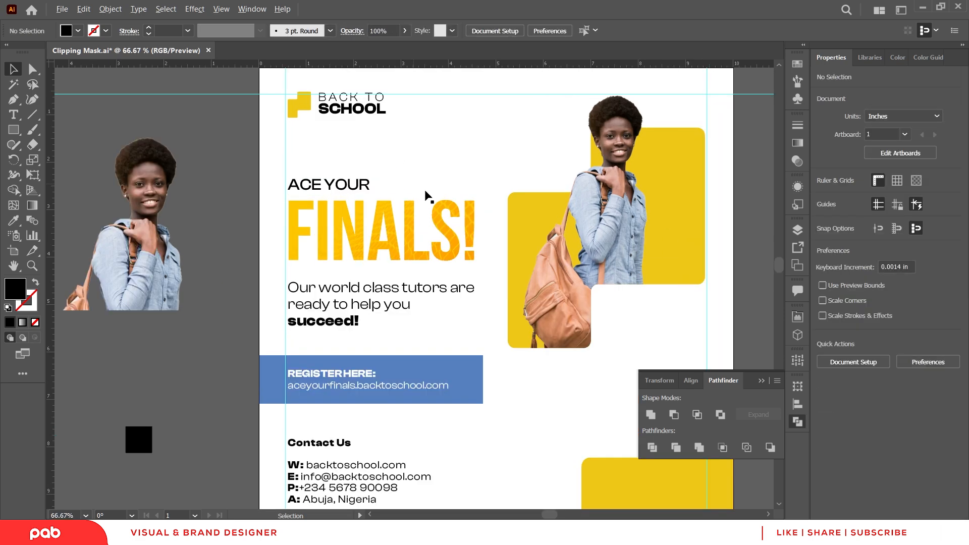
scroll(414, 319, "down", 1)
left_click(537, 320)
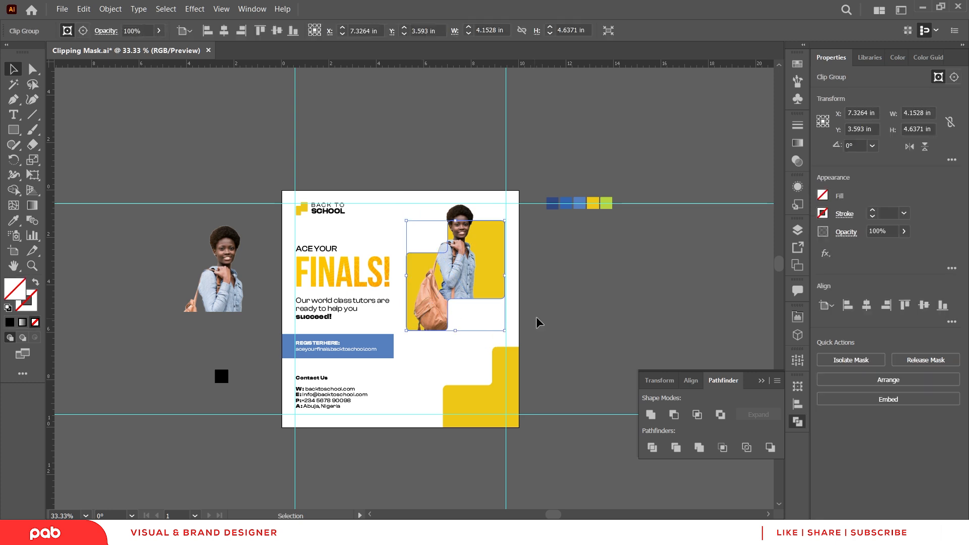
left_click(494, 353)
- Draw a 0.25 by 1.01 in strip on the blue bar's left end and fill it with the corner shape's yellow
scroll(173, 271, "up", 1)
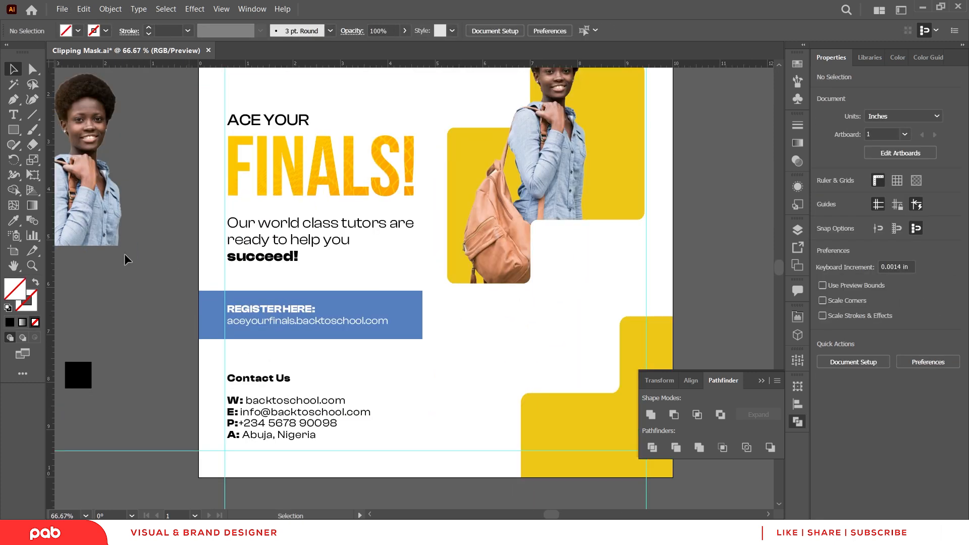
key("m")
left_click_drag(198, 291, 210, 338)
key("i")
left_click(579, 396)
key("v")
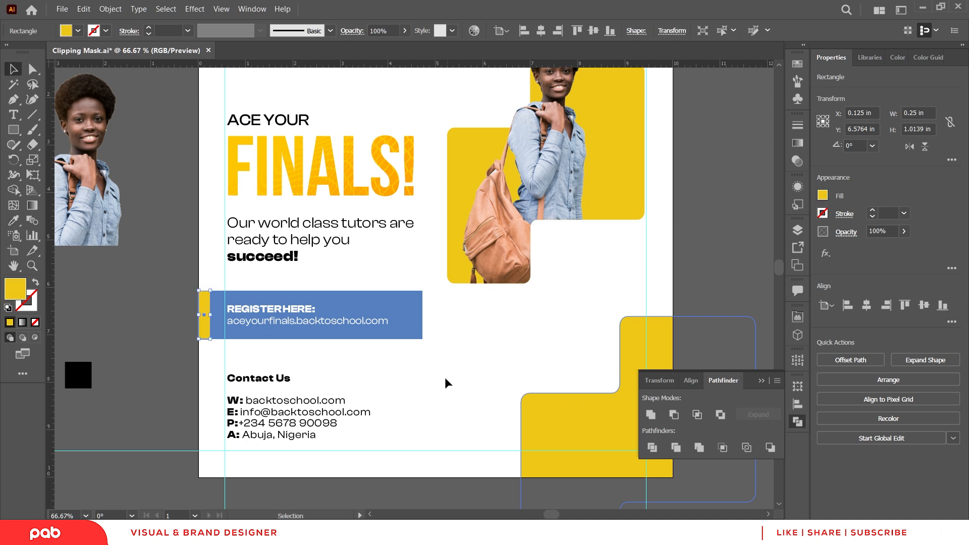
- Collapse the floating Pathfinder controls, move the five palette swatches further above the guide line, and add a second artboard
left_click(447, 383)
scroll(487, 368, "down", 1)
scroll(653, 227, "right", 2)
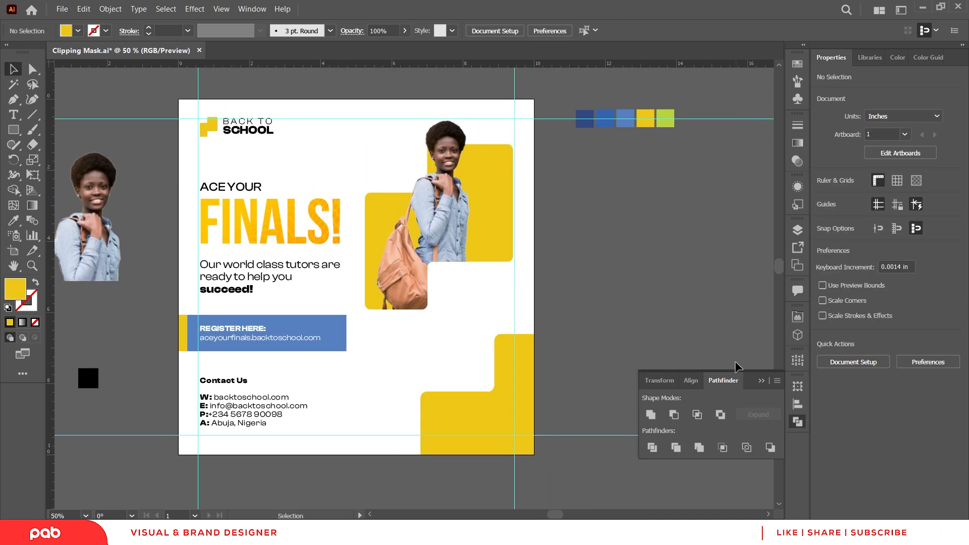
left_click(760, 381)
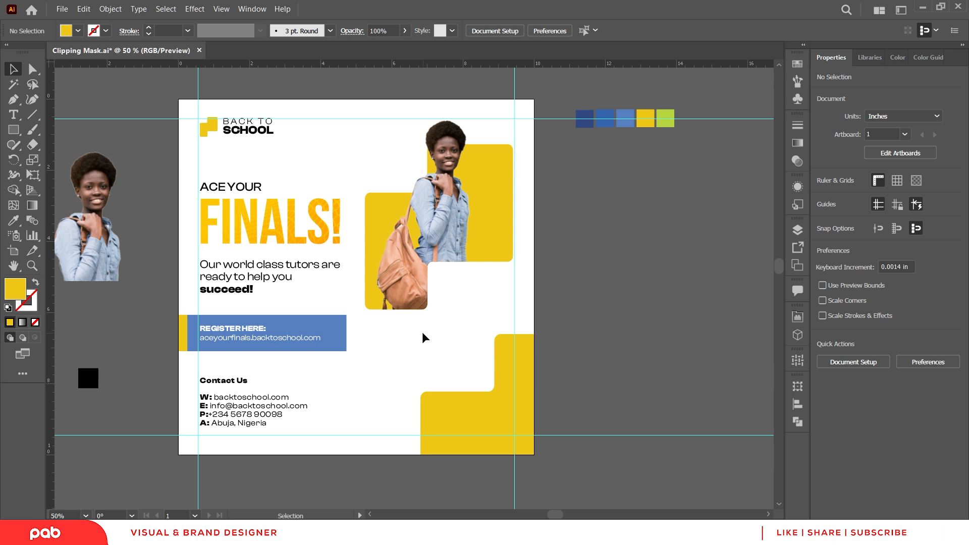
left_click_drag(640, 103, 661, 143)
left_click(588, 140, "shift")
left_click(574, 137, "shift")
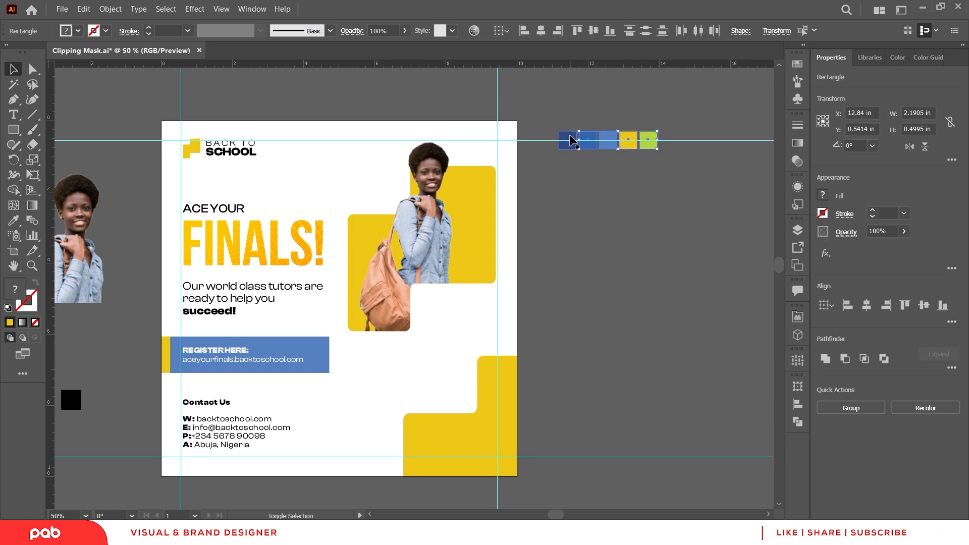
left_click_drag(572, 140, 551, 92)
key("shift+o")
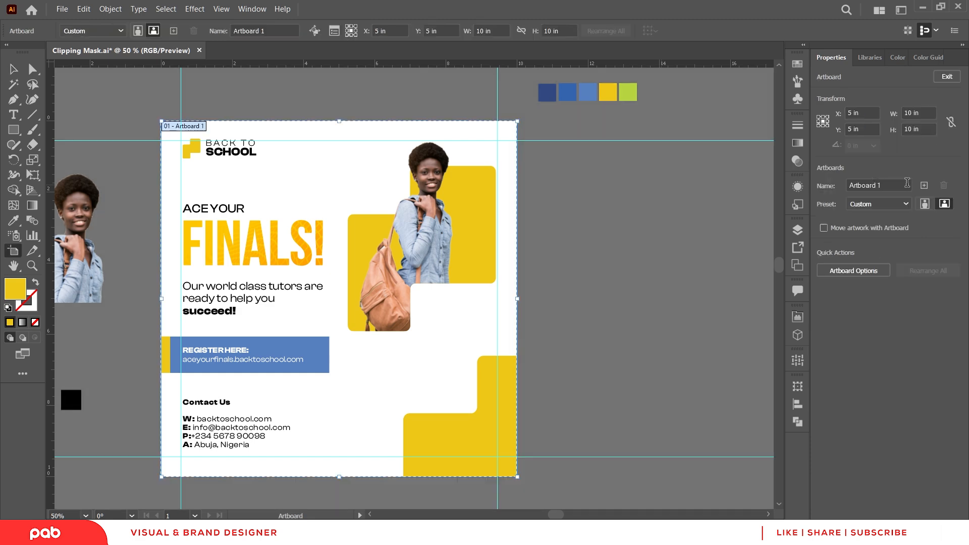
left_click(924, 185)
- Copy the logo's yellow stepped shape onto the second artboard and scale the copy to about 1.46 by 1.63 in
left_click(7, 72)
left_click_drag(328, 323, 609, 376)
left_click(180, 189)
left_click_drag(179, 189, 607, 290)
left_click_drag(627, 320, 474, 270)
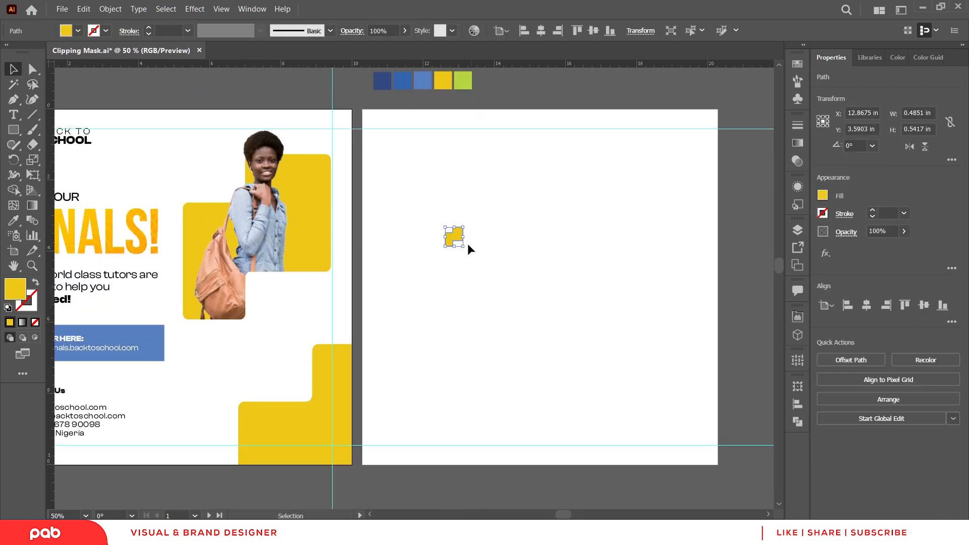
left_click_drag(455, 235, 437, 244)
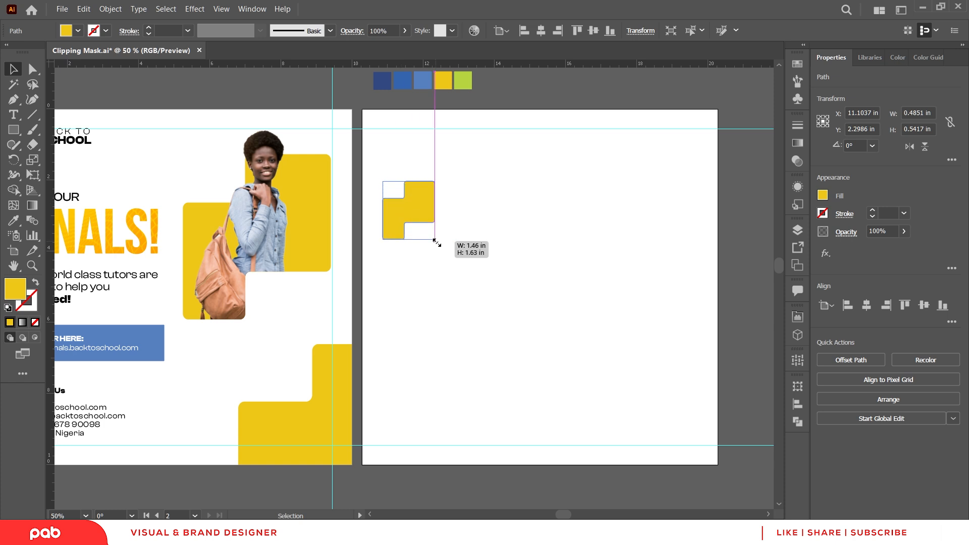
- Duplicate the stepped shape horizontally at about 1.58 in intervals to make a row of six tiles
left_click_drag(406, 212, 461, 220)
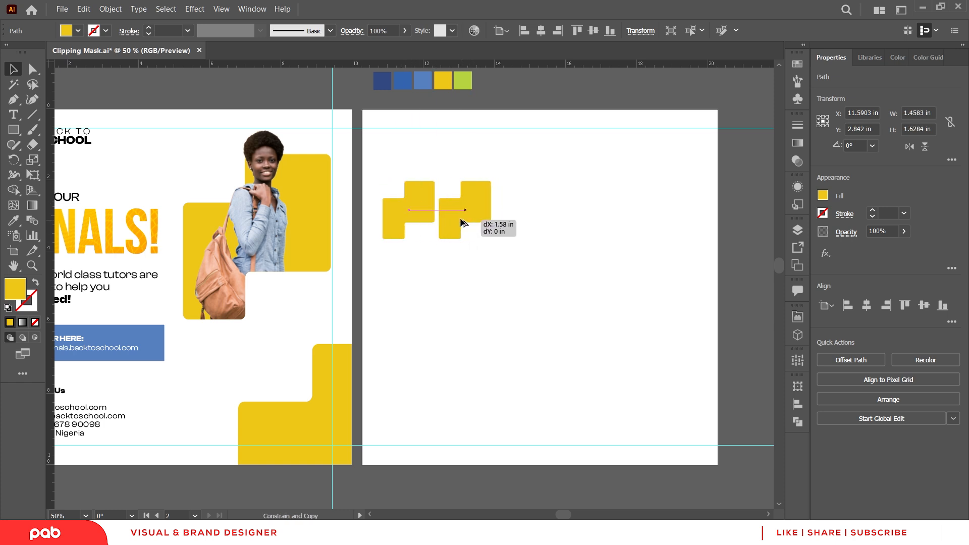
key("ctrl+d")
key("ctrl+d")
key("ctrl+d")
key("ctrl+d")
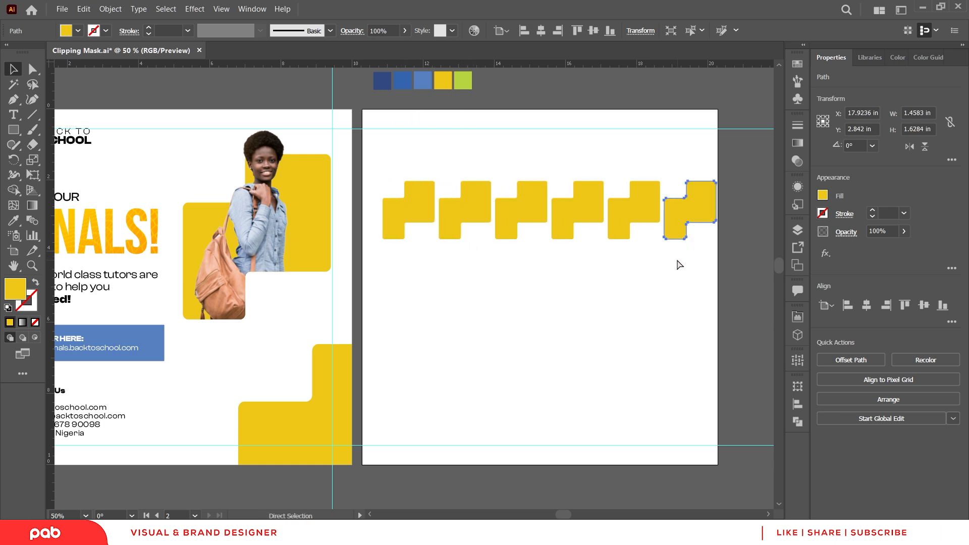
- Copy the row of six tiles twice downward, each row offset slightly to the right, to form a three-row interlocking mosaic
left_click_drag(401, 173, 402, 174)
left_click_drag(401, 204, 393, 303)
left_click(666, 280)
left_click(508, 391)
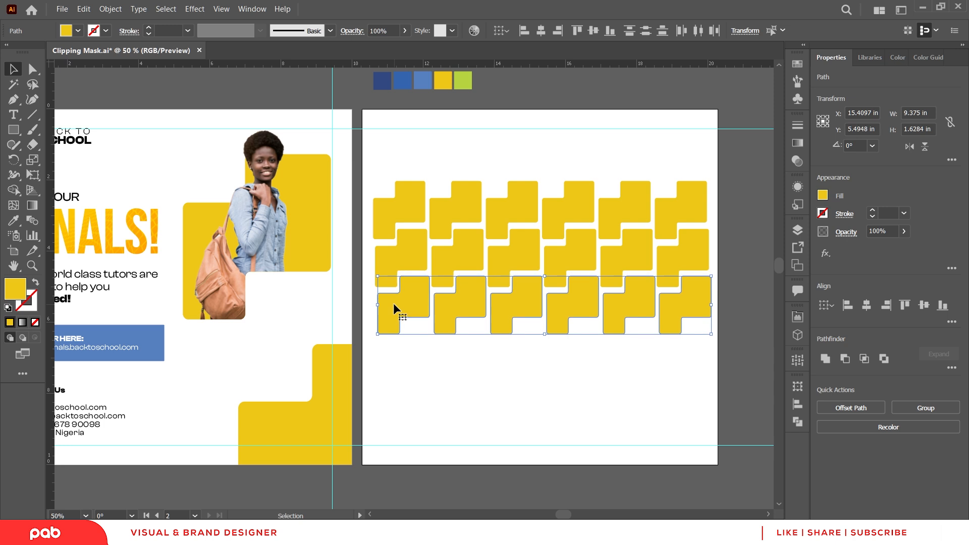
left_click(508, 350)
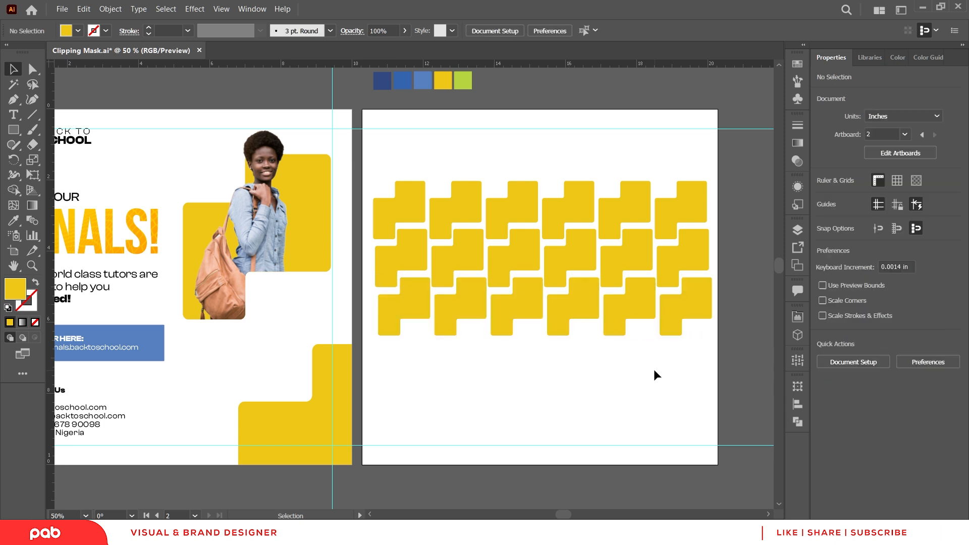
- Place the linked photo of the woman with the backpack over the mosaic's right side at about 5.62 by 8.43 in
left_click_drag(656, 368, 610, 362)
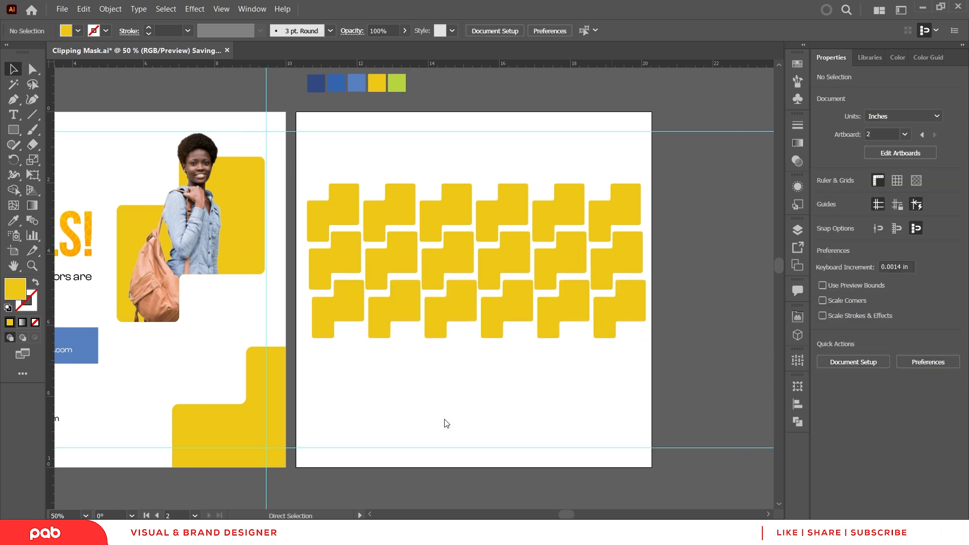
left_click_drag(433, 435, 631, 136)
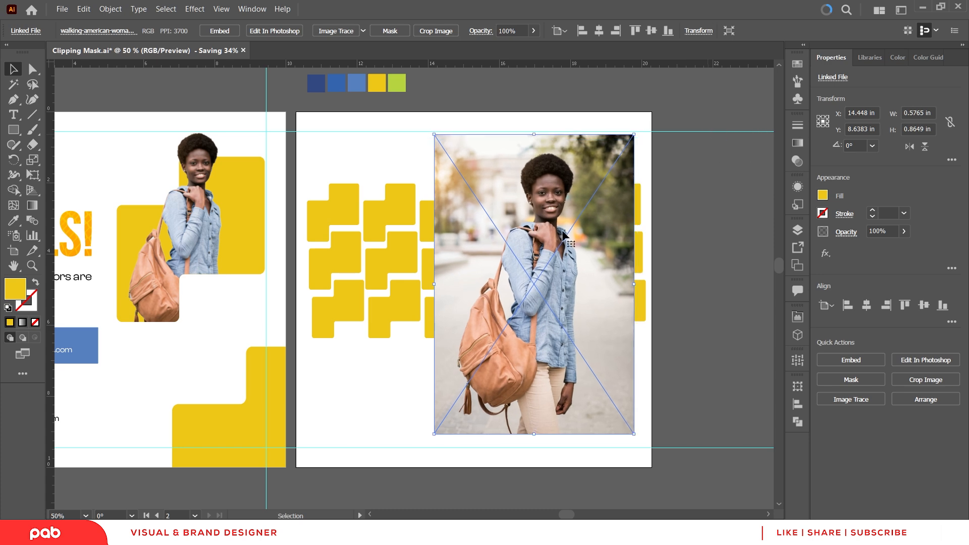
left_click_drag(546, 241, 567, 265)
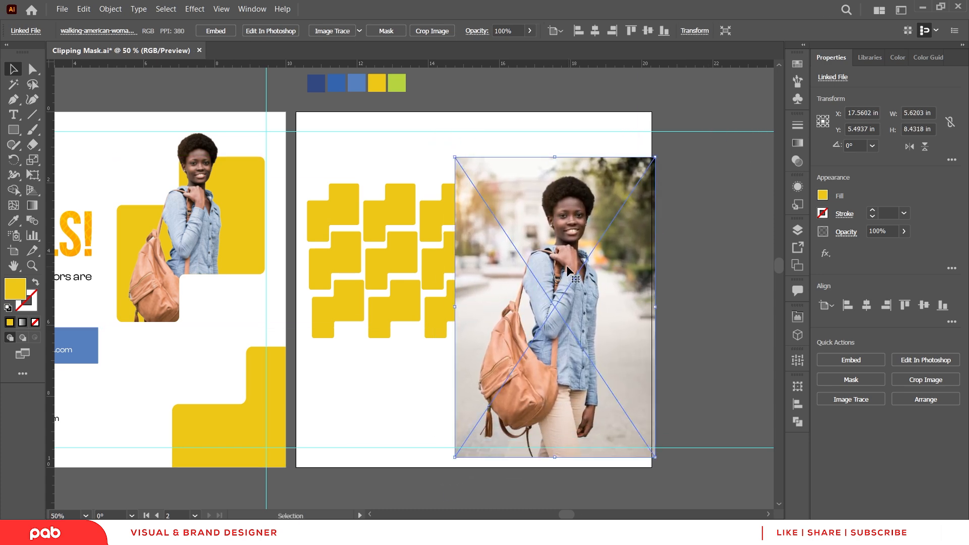
- Send the photo behind the yellow tiles and enlarge it so it spans the mosaic's right columns
right_click(562, 267)
left_click(726, 393)
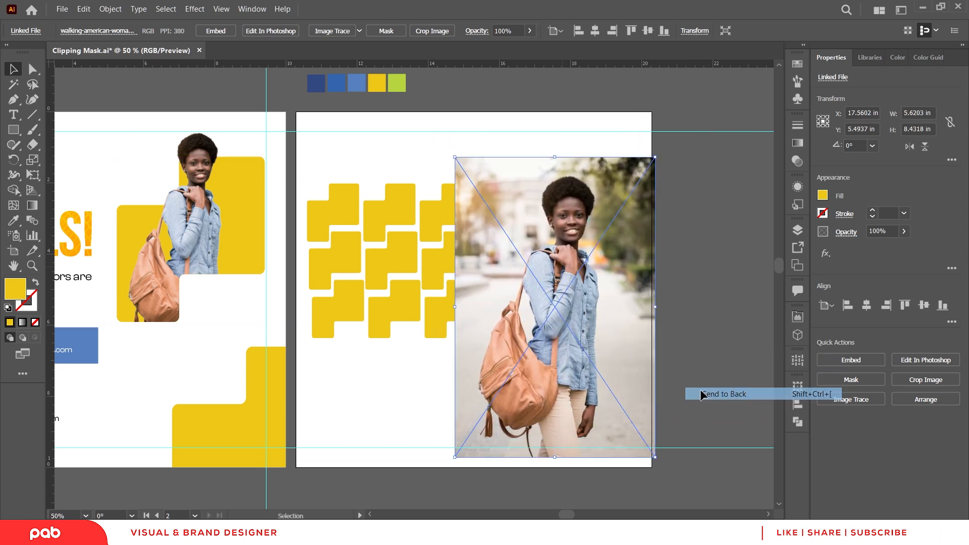
left_click(717, 404)
left_click_drag(568, 375, 557, 380)
left_click(727, 270)
left_click(574, 360)
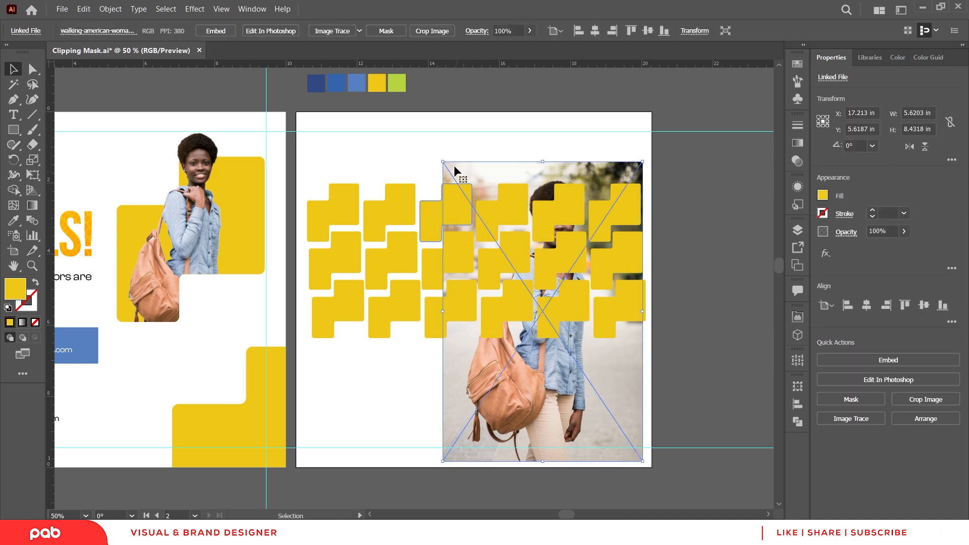
left_click_drag(441, 158, 415, 121)
left_click_drag(492, 158, 469, 185)
key("ctrl+shift+a")
- Group nine scattered tiles from the three mosaic rows and turn them into one compound path
left_click(558, 207)
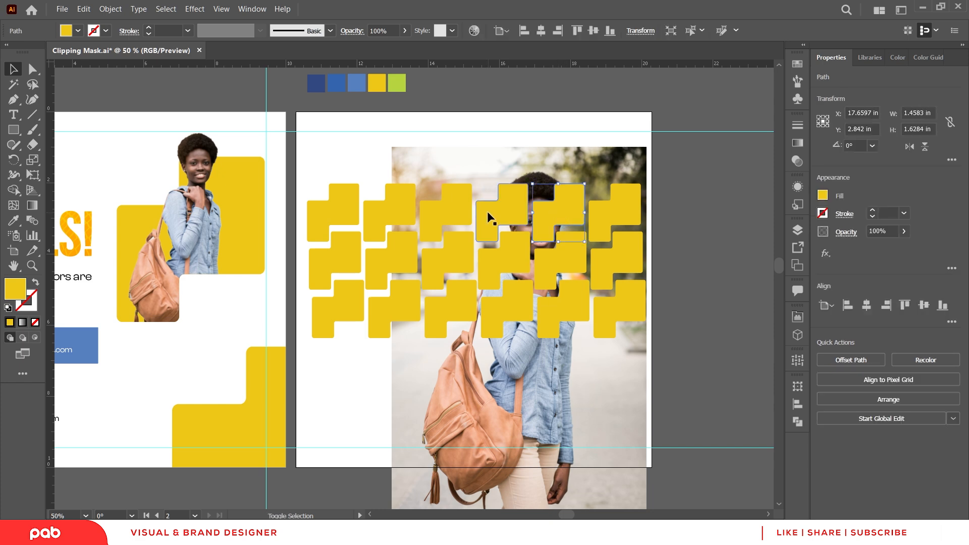
left_click(487, 211, "shift")
left_click(444, 209, "shift")
left_click(468, 253, "shift")
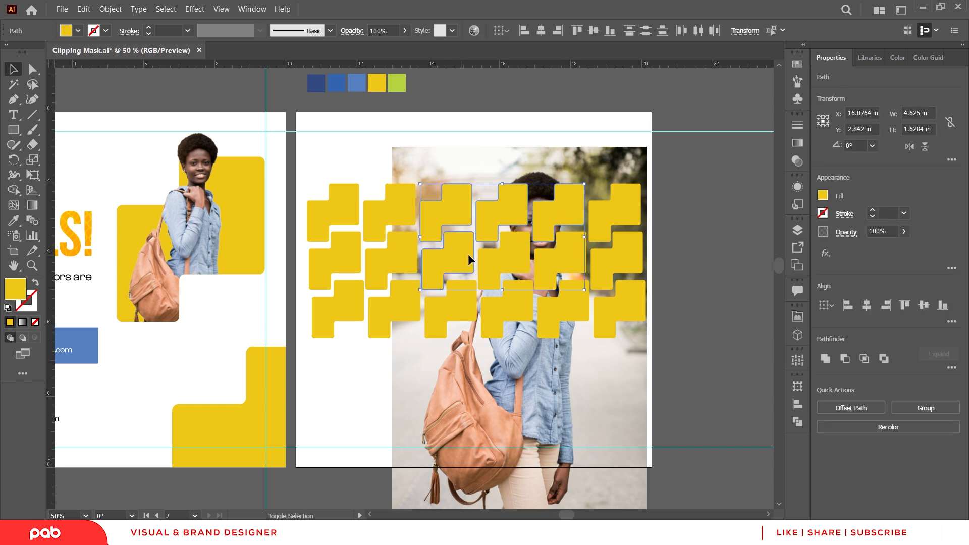
left_click(564, 307, "shift")
left_click(622, 268, "shift")
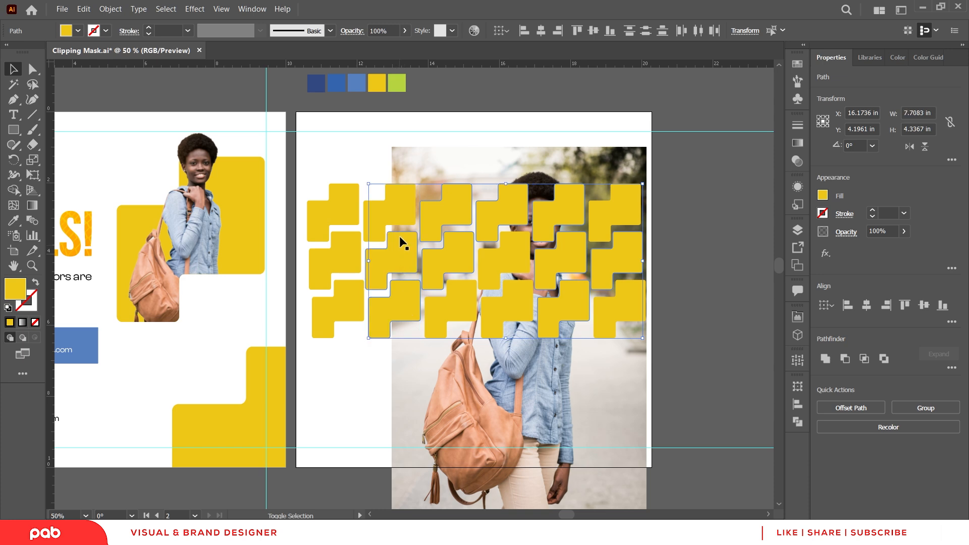
left_click_drag(400, 207, 417, 173)
key("ctrl+z")
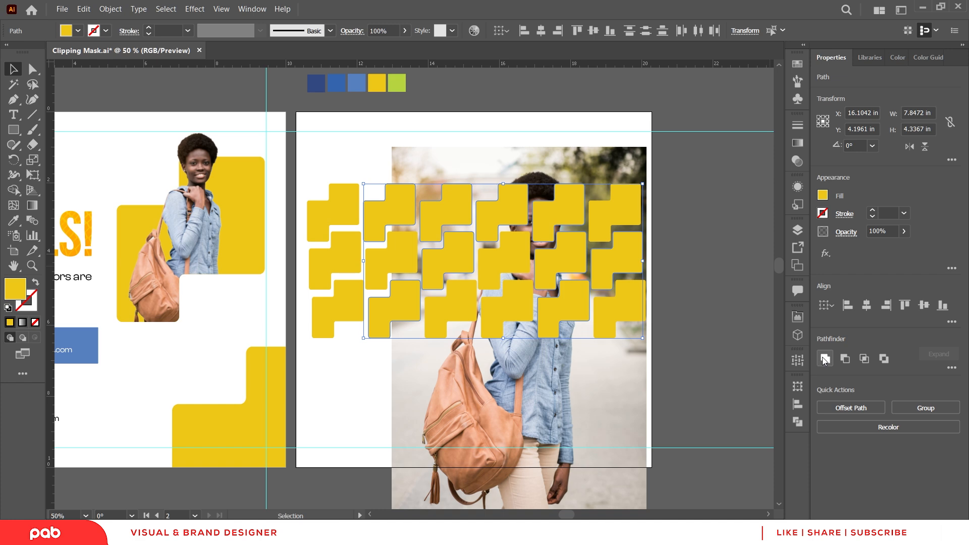
key("ctrl+g")
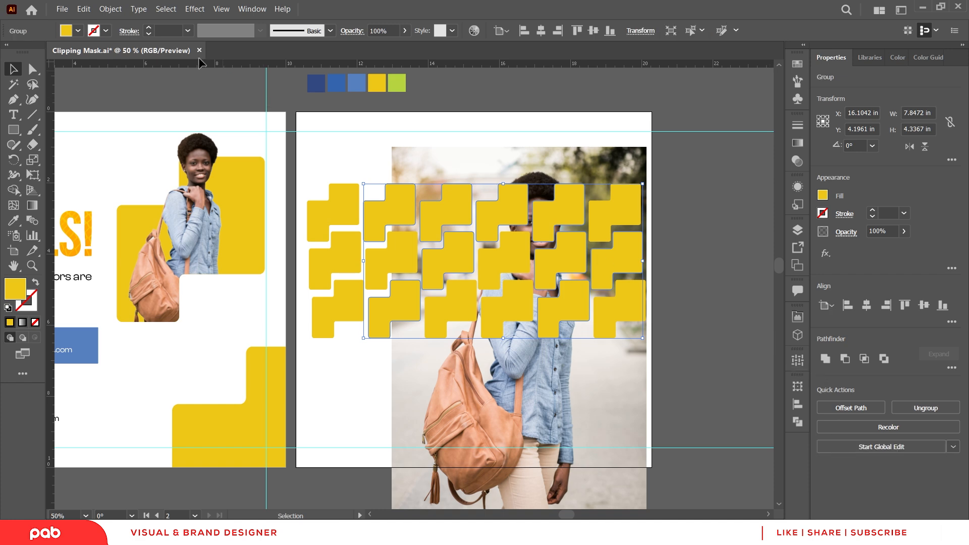
left_click(110, 9)
mouse_move(239, 408)
left_click(276, 409)
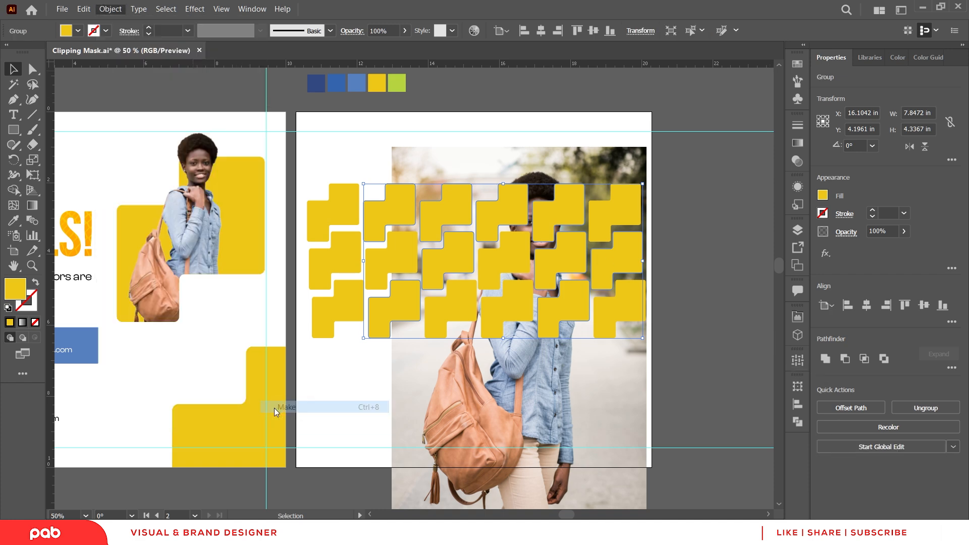
- Make a clipping mask so the photo shows only through the compound-path tiles
left_click(492, 413, "shift")
right_click(498, 405)
mouse_move(553, 350)
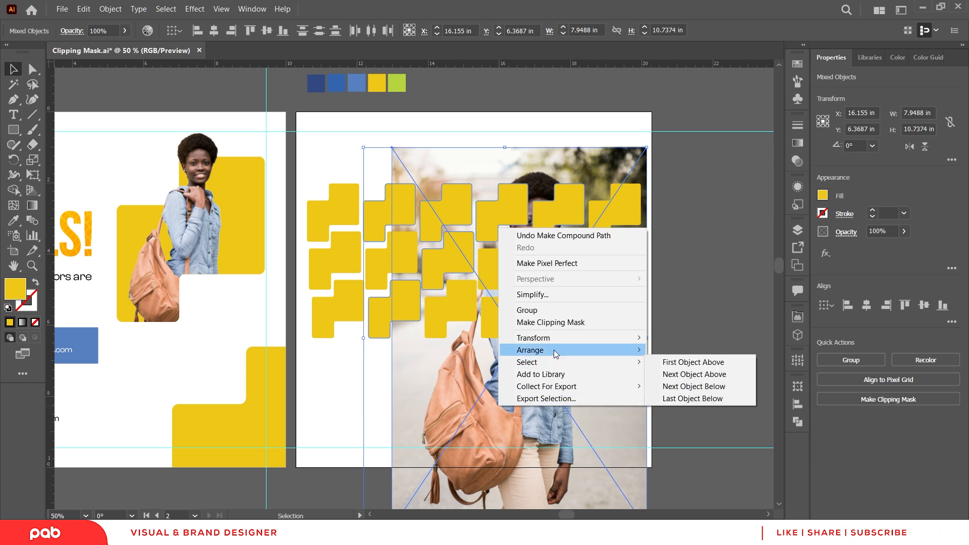
left_click(568, 322)
left_click(710, 338)
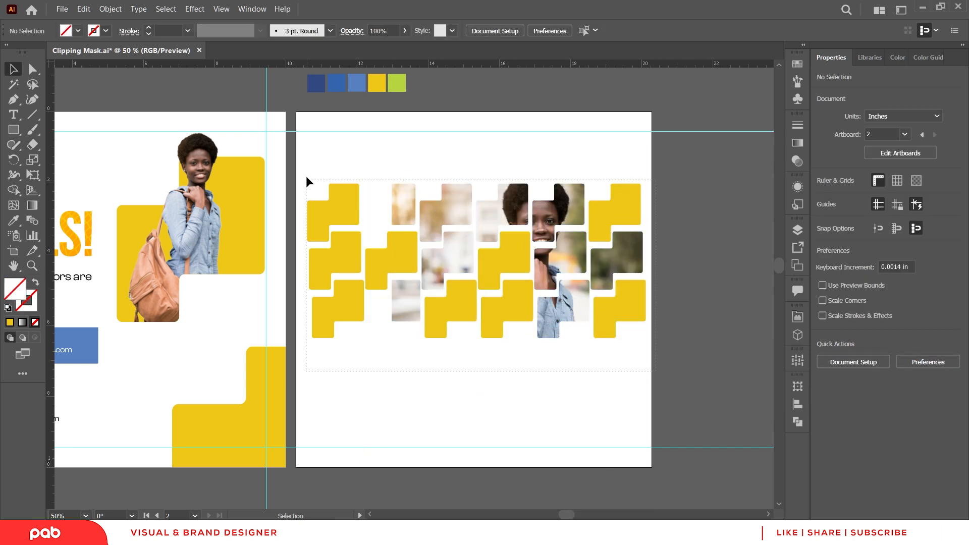
- Scale the whole mosaic down slightly and move it lower and to the right on the second artboard
left_click_drag(306, 178, 336, 236)
left_click(357, 207)
left_click_drag(391, 223, 522, 244)
- Copy the "BACK TO SCHOOL" logo from the first artboard to the second artboard's upper-left corner
left_click(131, 154)
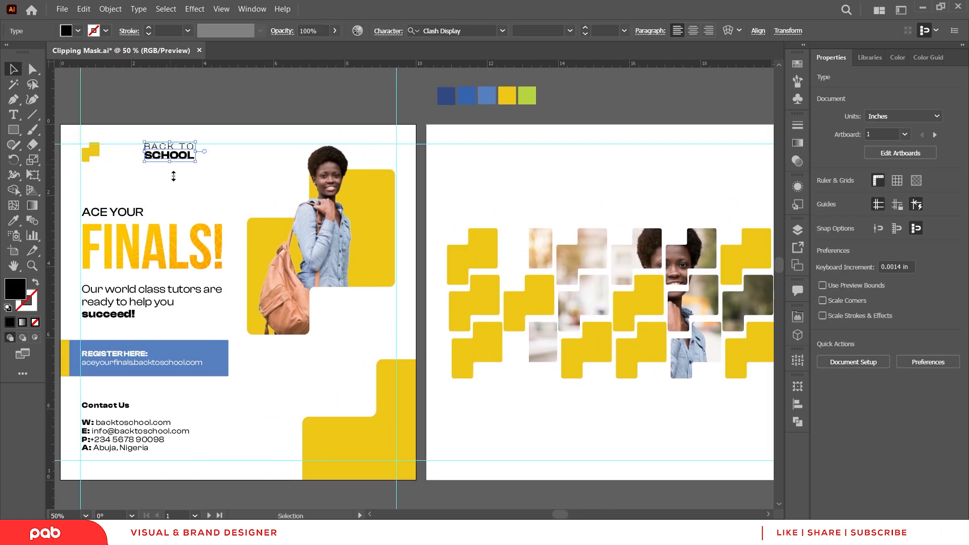
left_click(93, 152, "shift")
left_click_drag(93, 151, 464, 156)
left_click(525, 210)
scroll(372, 331, "down", 3)
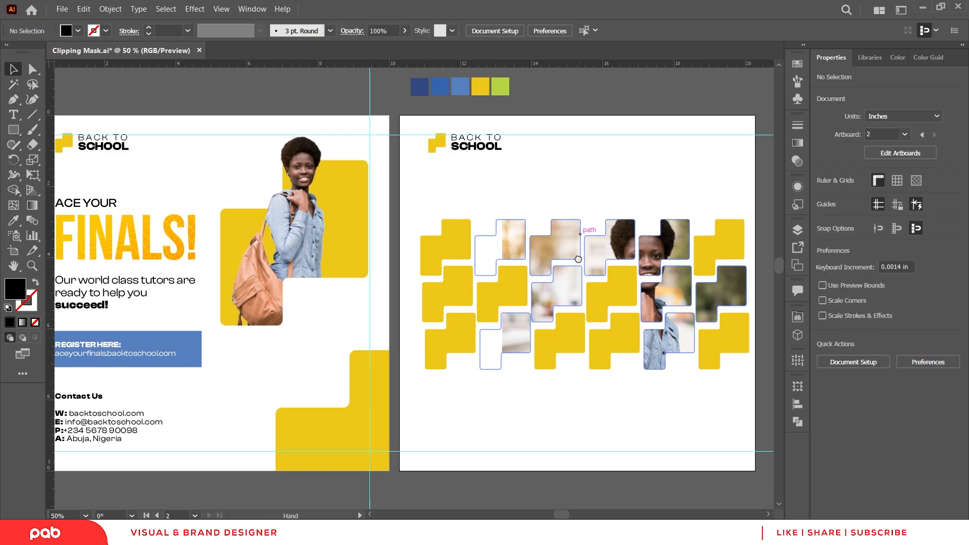
- Copy the "Contact Us" block below the mosaic and align its left edge with the logo mark
left_click_drag(94, 359, 476, 360)
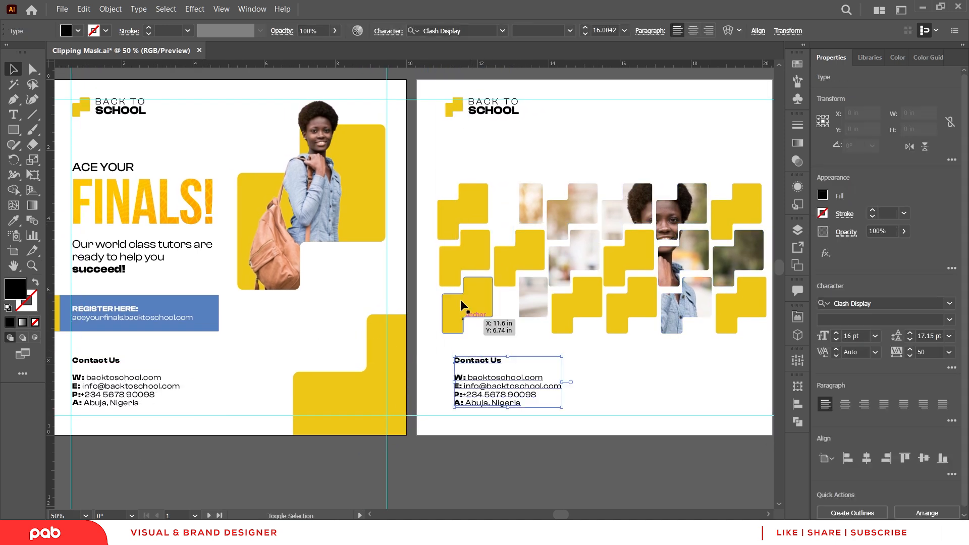
left_click(451, 109, "shift")
left_click(846, 305)
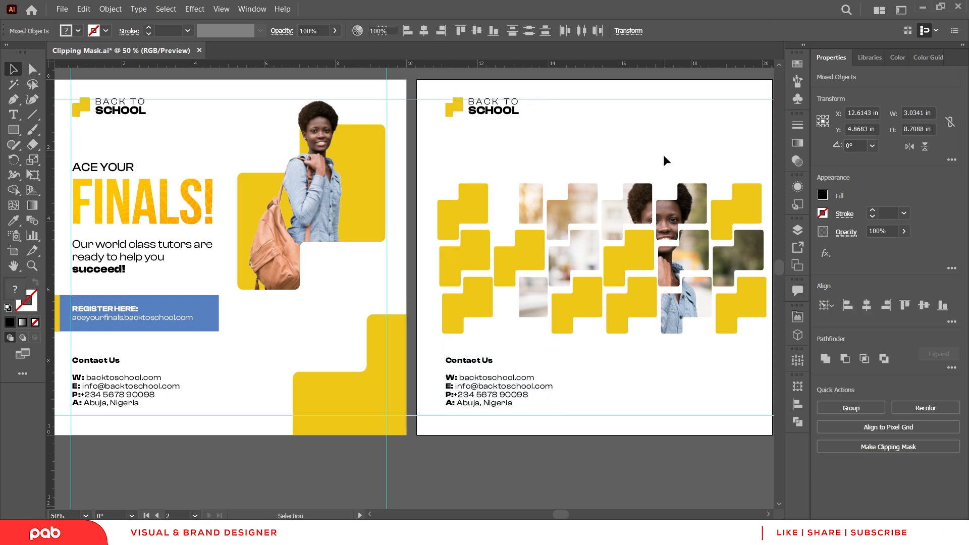
- Enlarge the clipped photo to about 8.36 by 12.54 in and reposition it so it fills all the masked tiles
left_click(664, 158)
left_click_drag(664, 158, 613, 170)
left_click(469, 216)
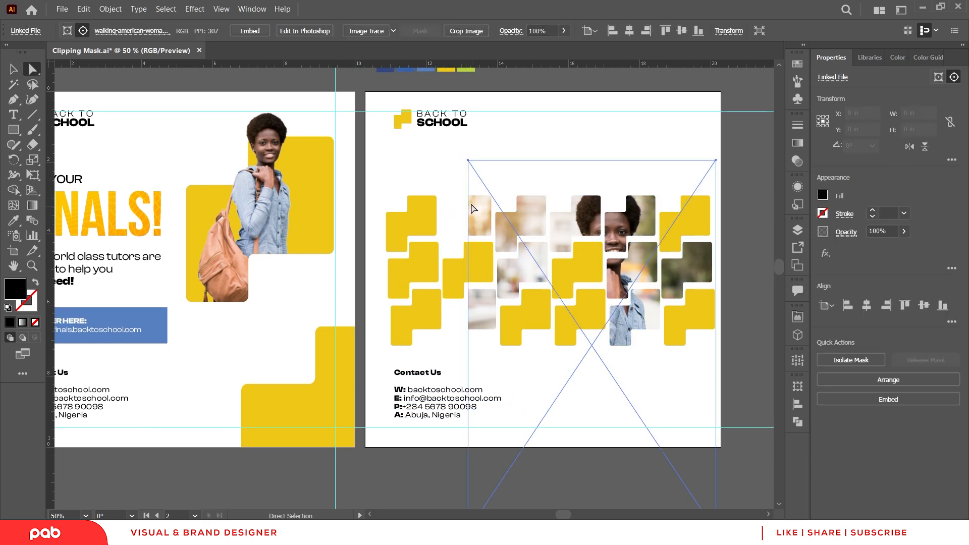
left_click_drag(469, 160, 443, 123)
left_click_drag(589, 217, 585, 246)
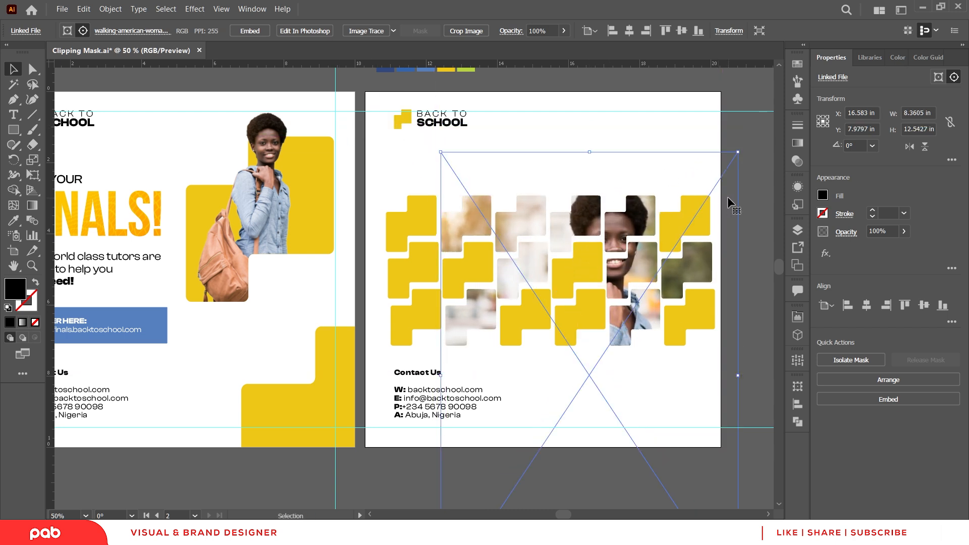
left_click(746, 205)
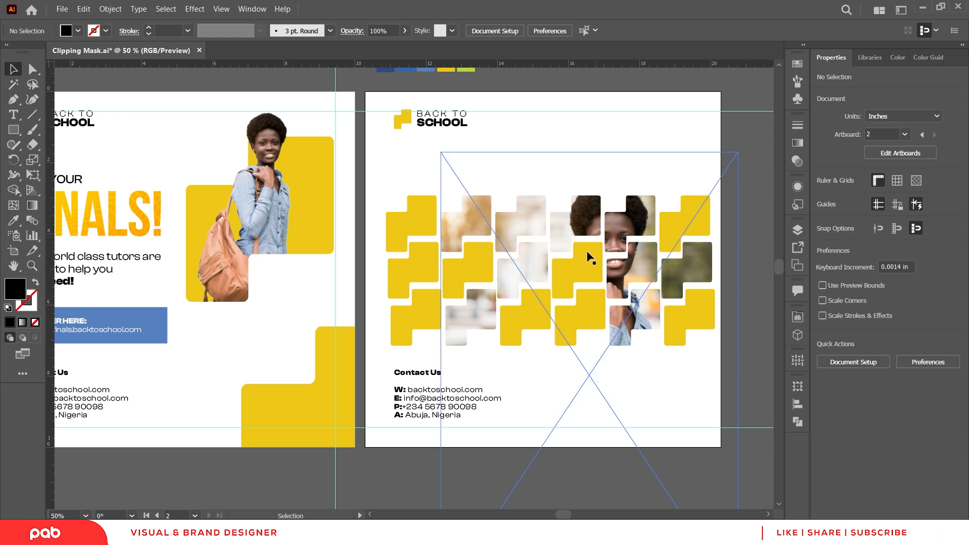
- Move the mosaic up closer to the logo and copy the yellow corner shape into the second artboard's lower-right corner
left_click(422, 210)
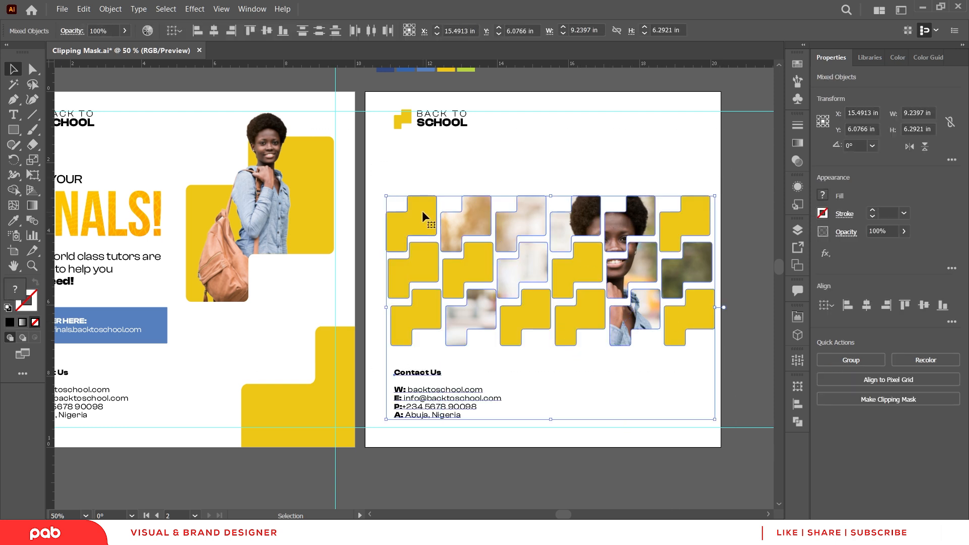
left_click(425, 371, "shift")
left_click_drag(460, 335, 453, 294)
left_click_drag(280, 402, 648, 402)
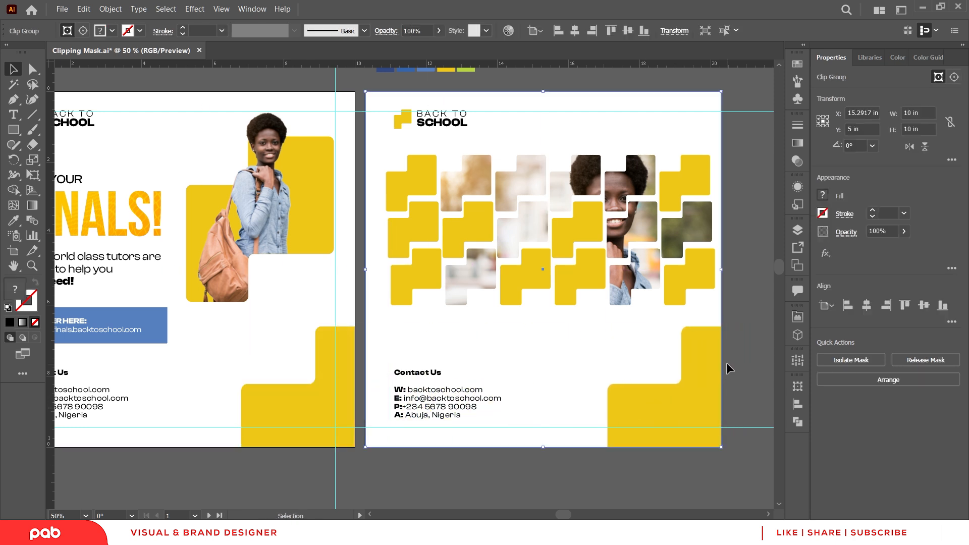
- Delete the yellow tiles at both ends of the mosaic's top row and the third tile of its bottom row
left_click(401, 181)
key("Delete")
left_click_drag(695, 169, 694, 251)
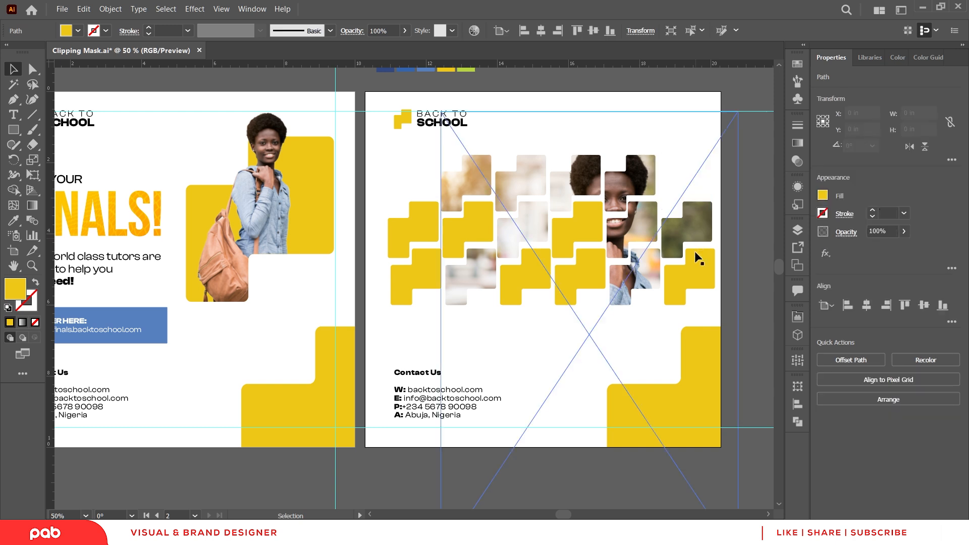
key("ctrl+shift+a")
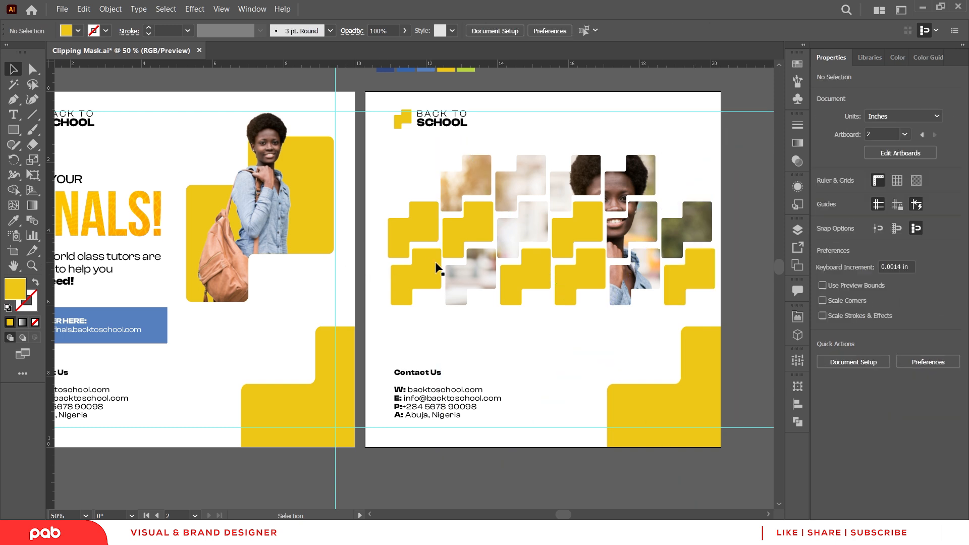
left_click(547, 292)
key("Delete")
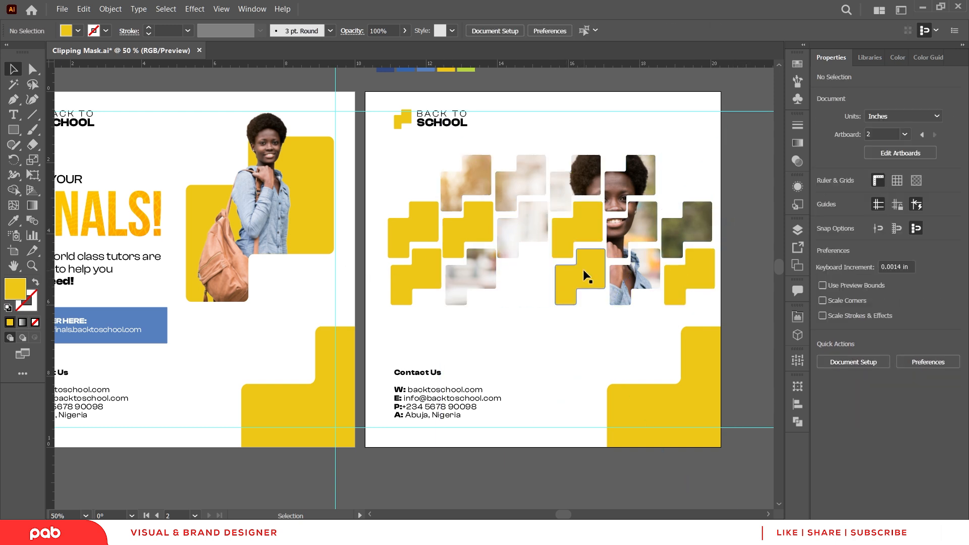
key("a")
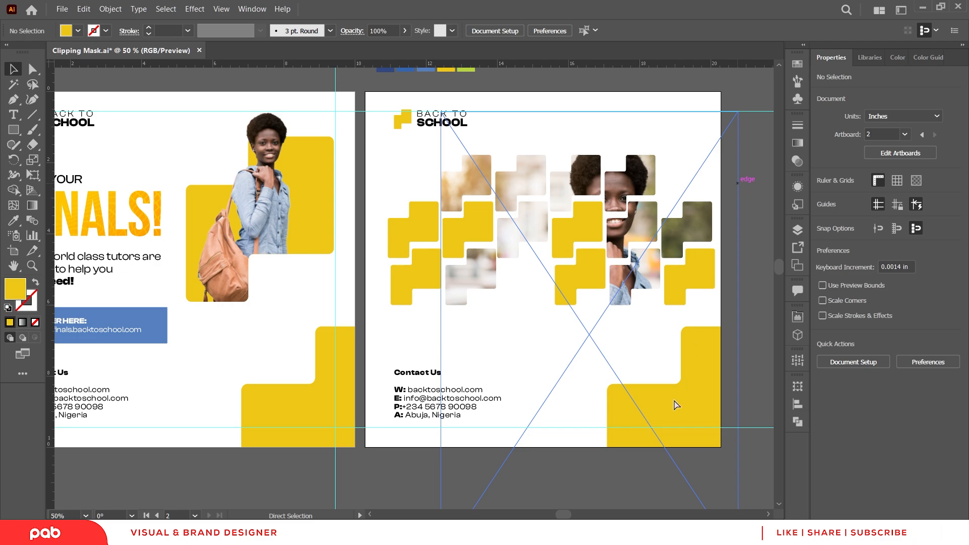